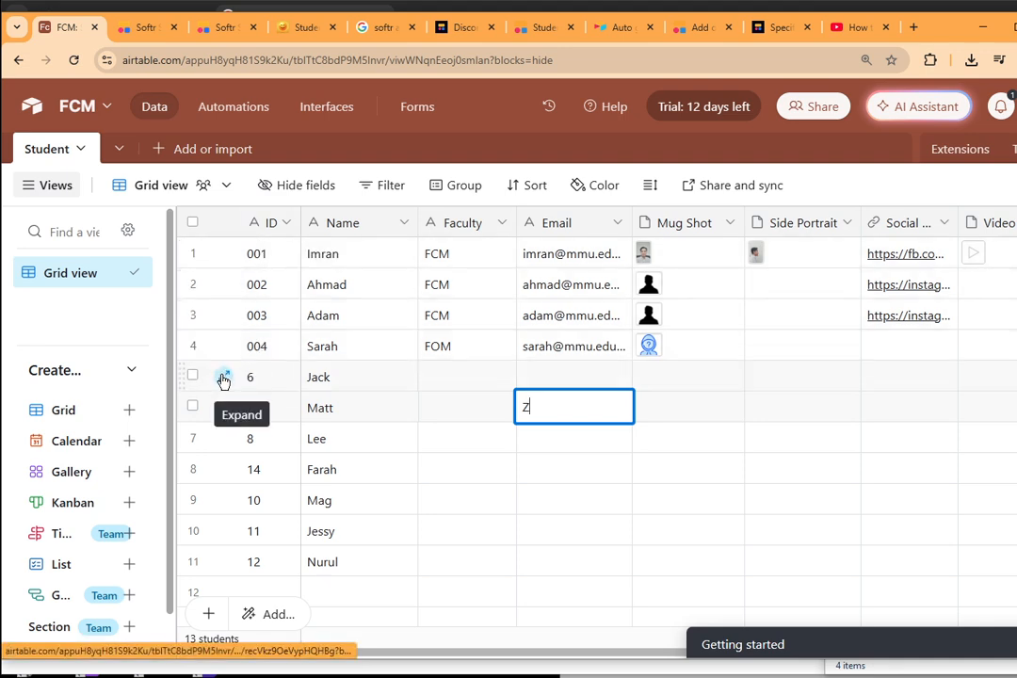
Step: Select the first three records in the Student table
left_click(194, 254)
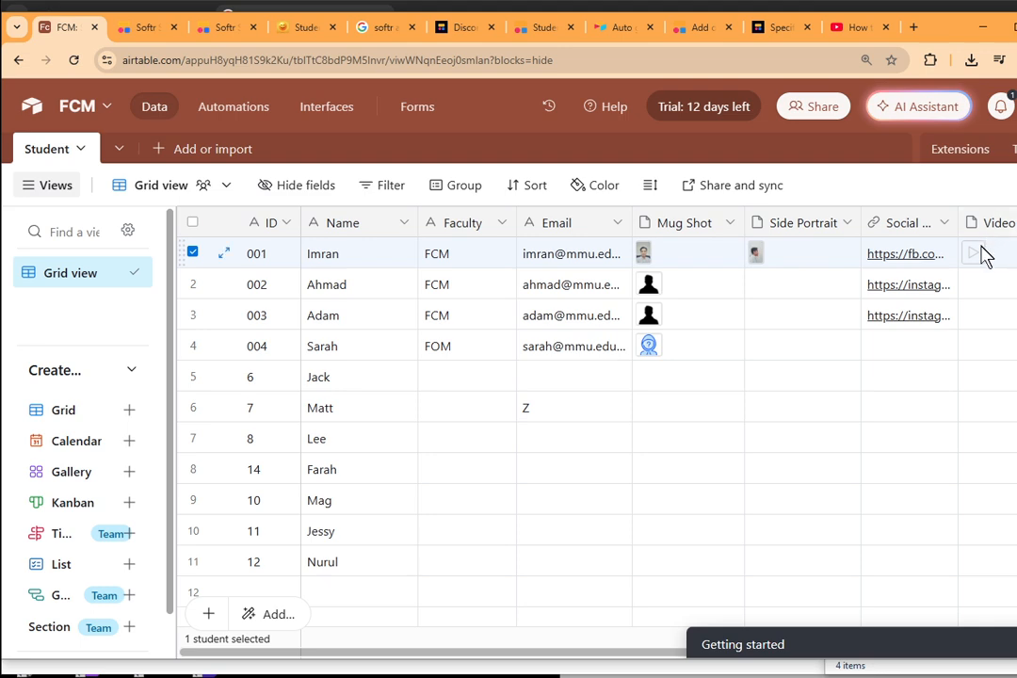
left_click(193, 283)
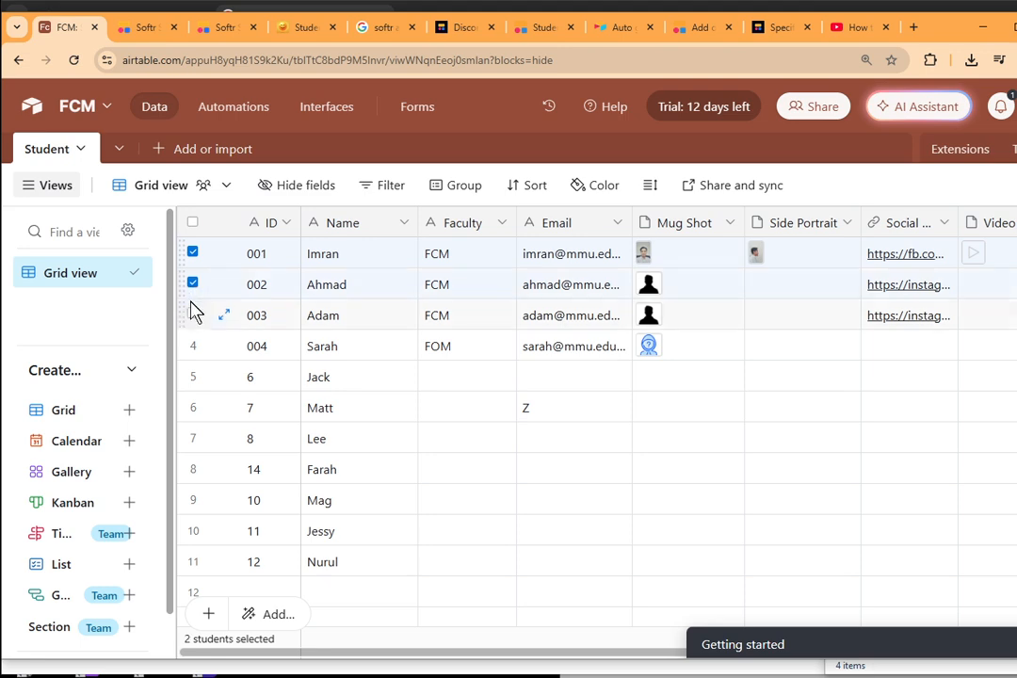
left_click(193, 315)
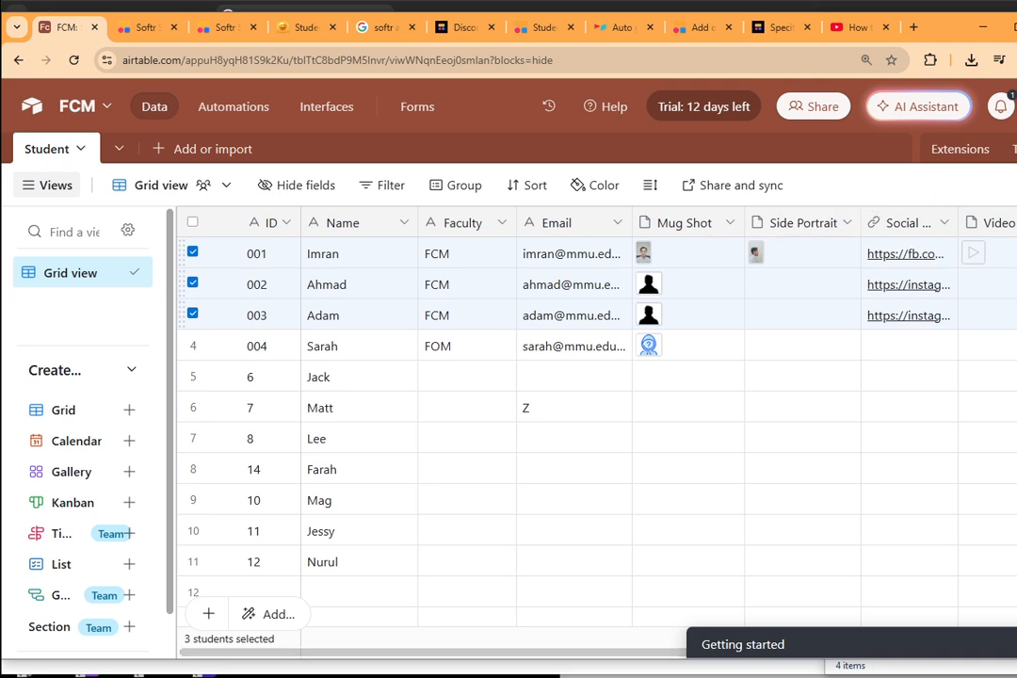
Step: Review the Student table's fields and their types in the field manager, and return to the grid view
left_click(1013, 149)
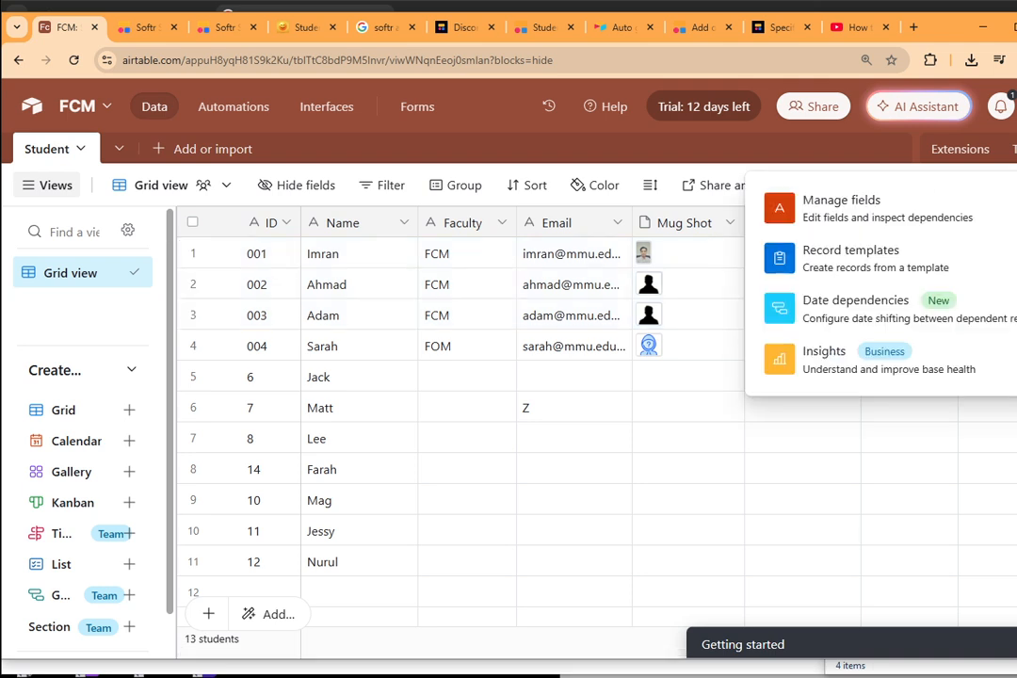
left_click(930, 219)
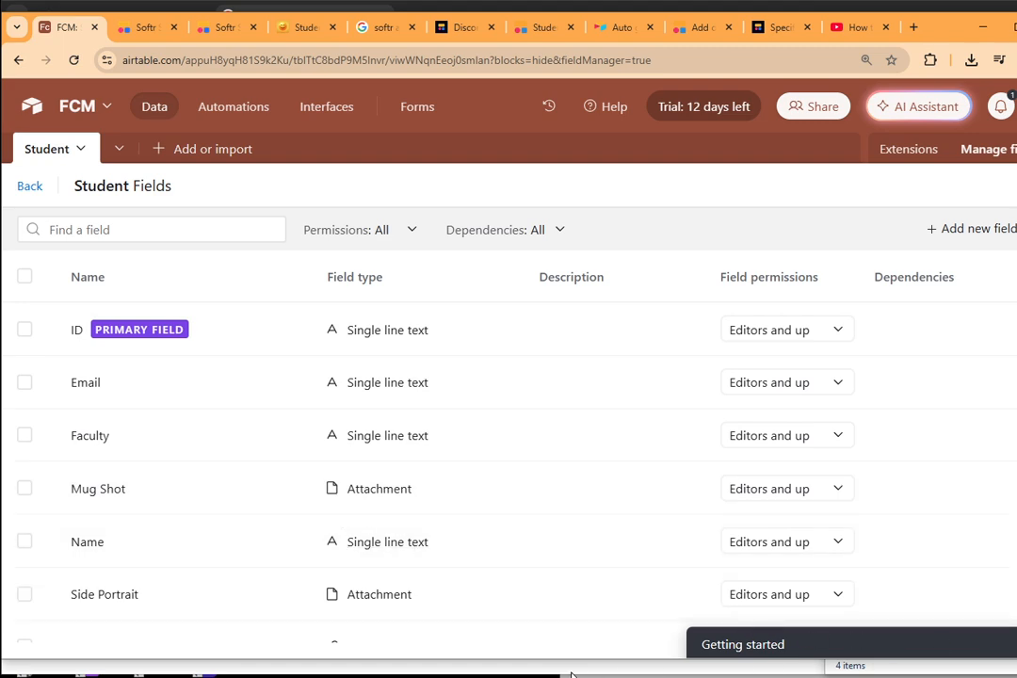
scroll(555, 572, "down", 1)
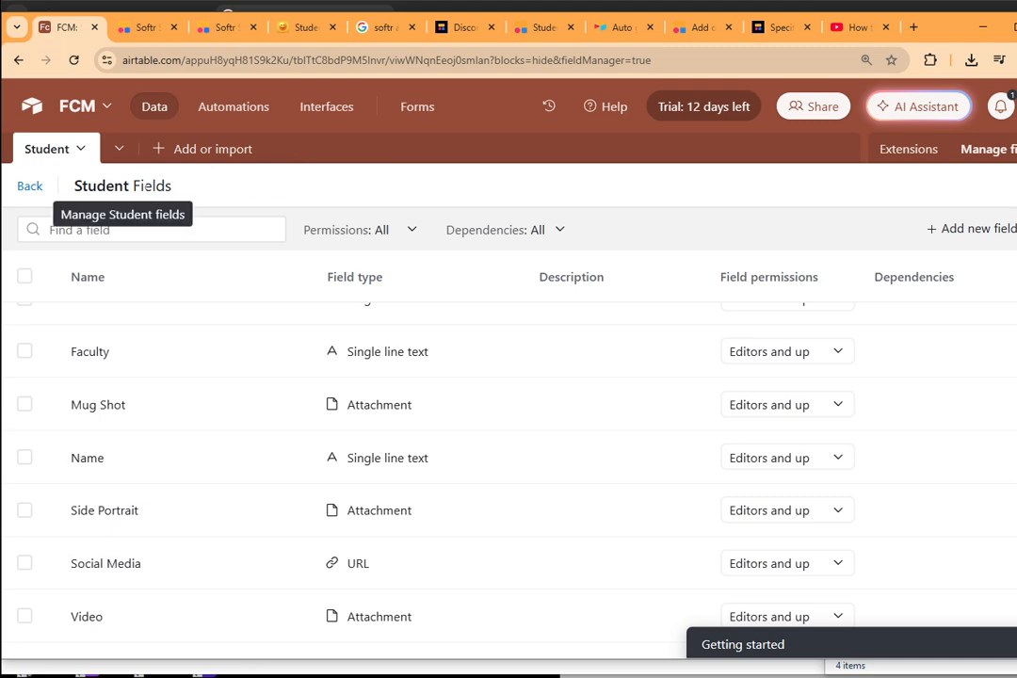
left_click(32, 187)
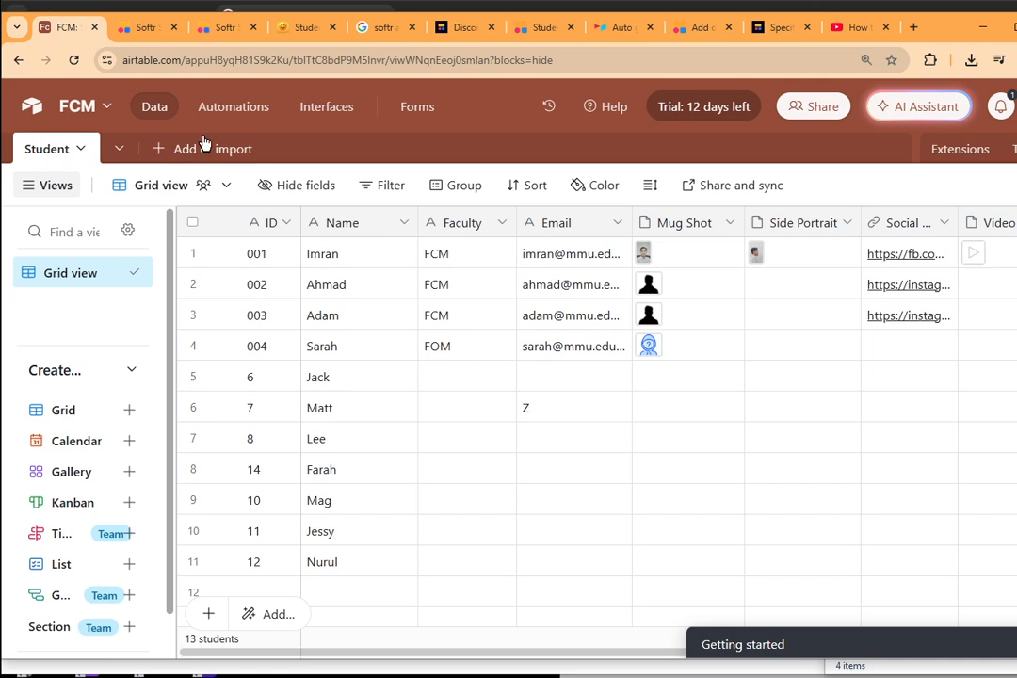
Step: Switch to the FCM App in Softr Studio and look through the Student page's record list in the mobile layout
left_click(141, 27)
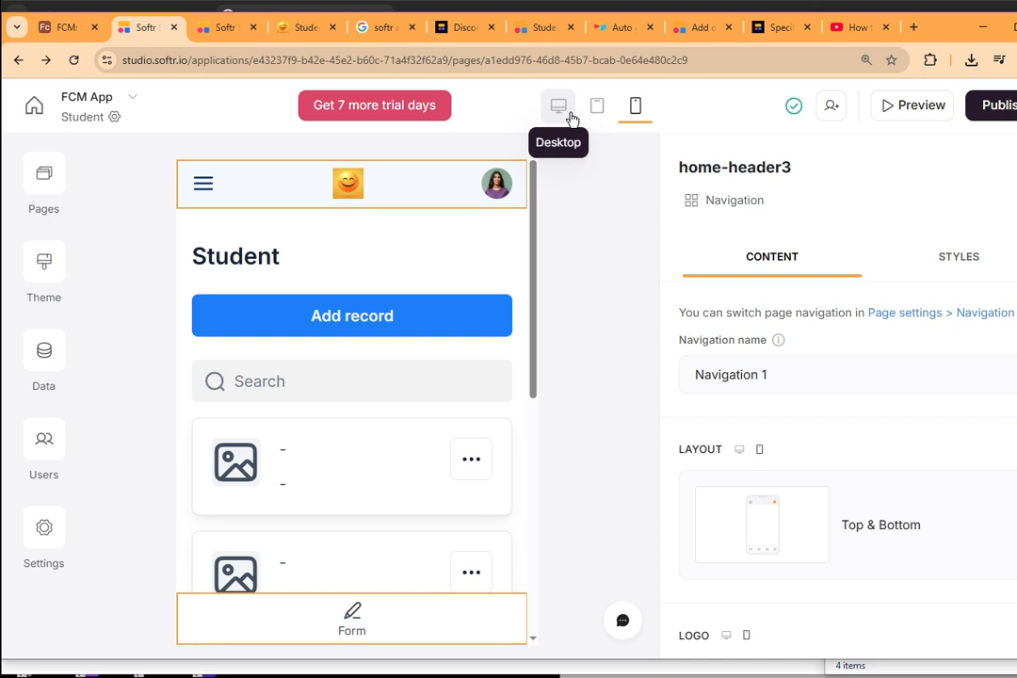
scroll(515, 438, "down", 5)
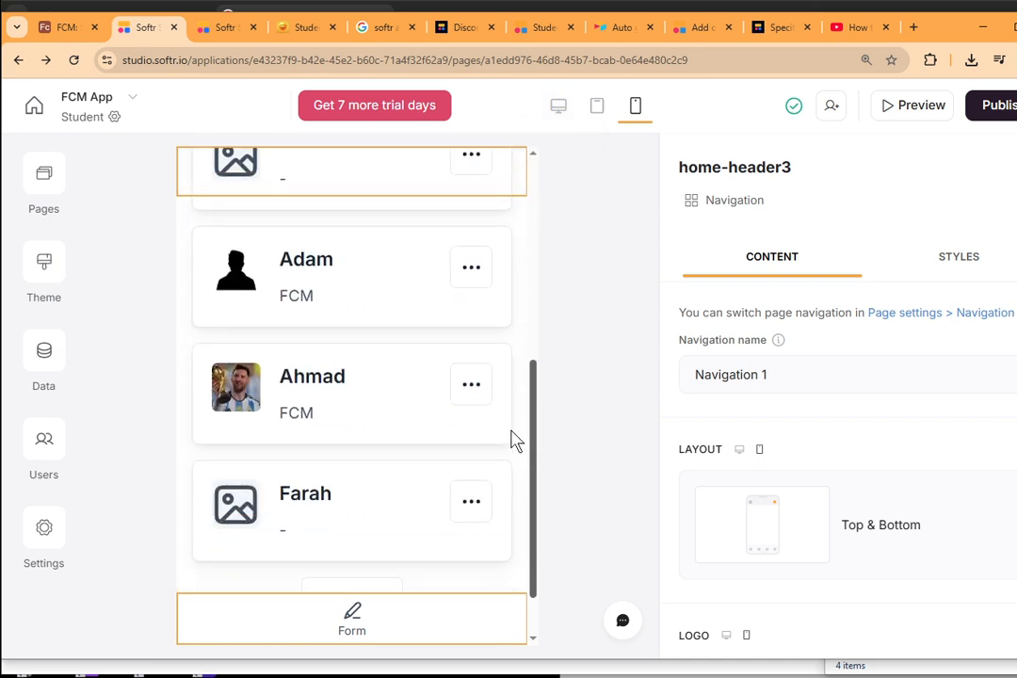
scroll(515, 438, "up", 5)
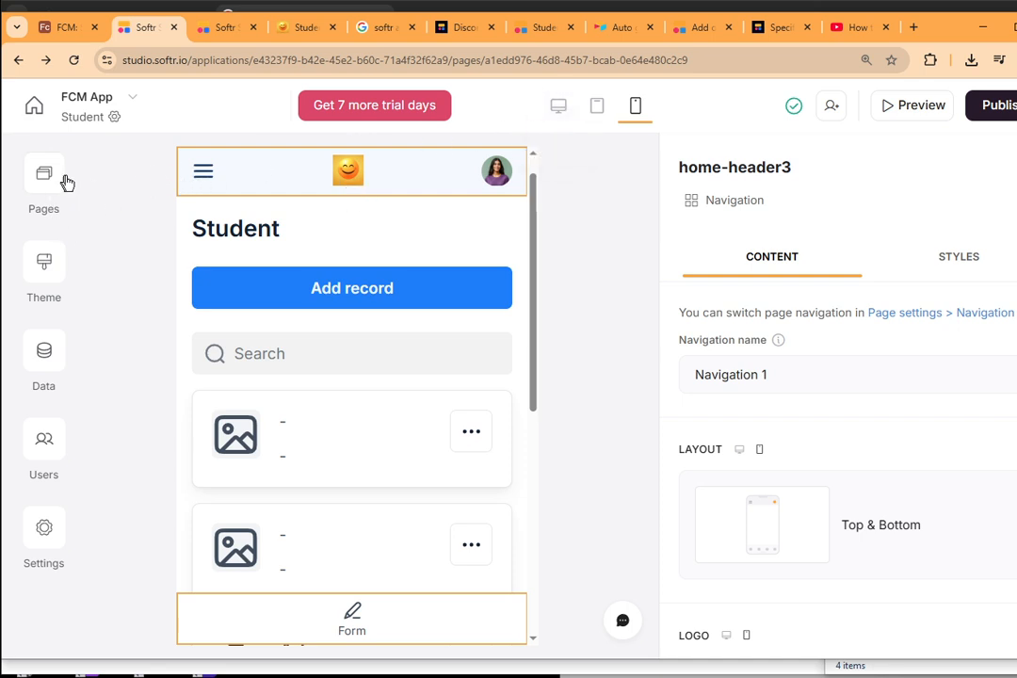
Step: Preview the FCM App and expand the Student list to look at more records
left_click(915, 104)
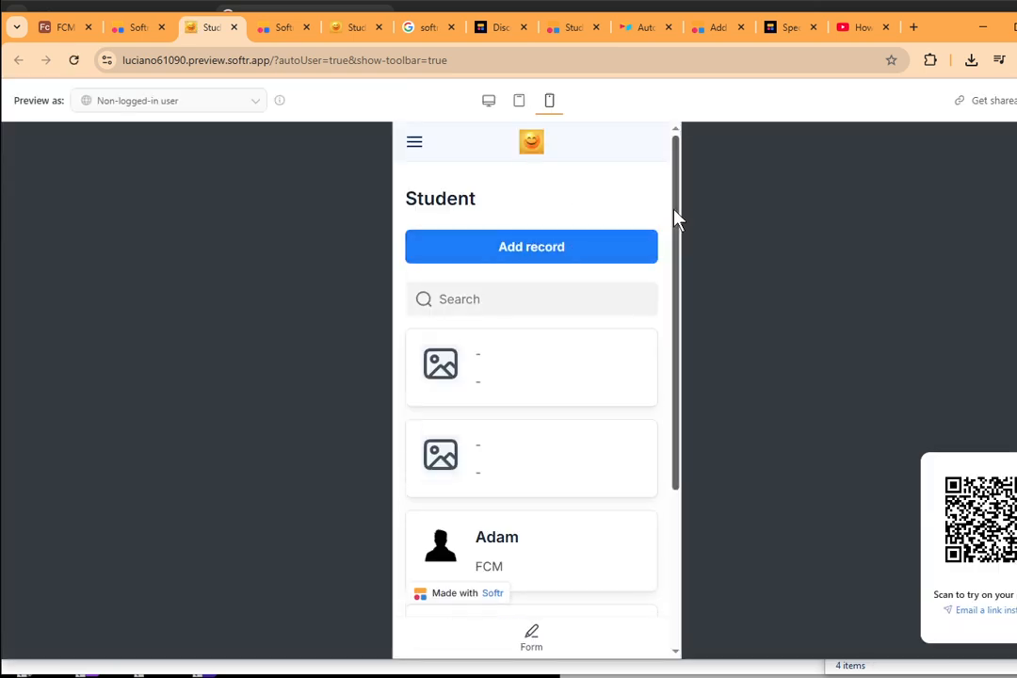
left_click_drag(676, 219, 676, 409)
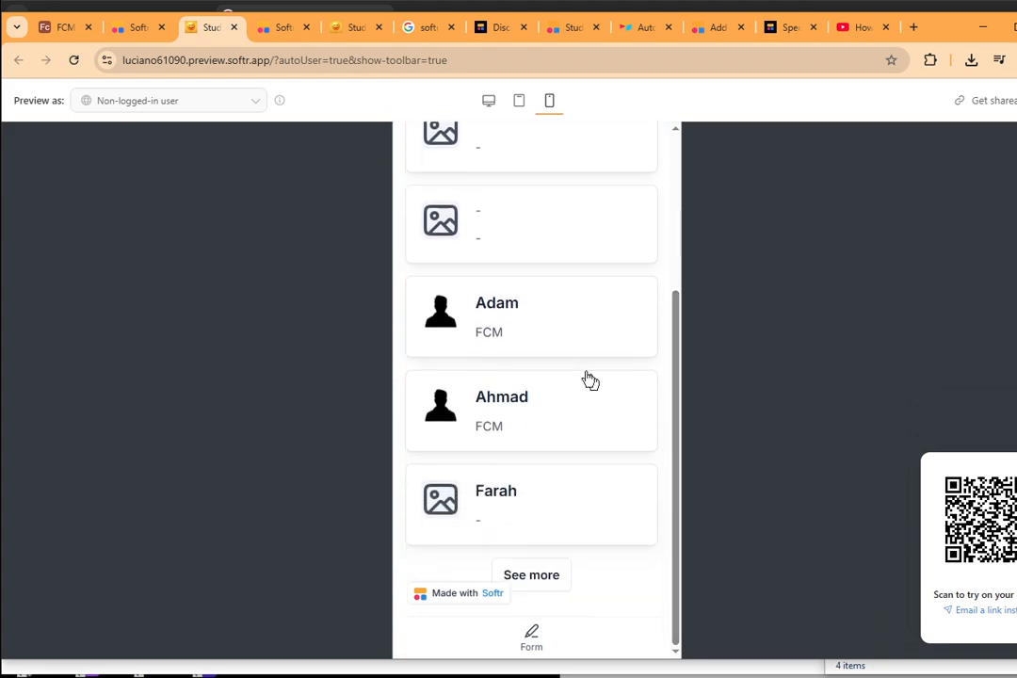
left_click(524, 577)
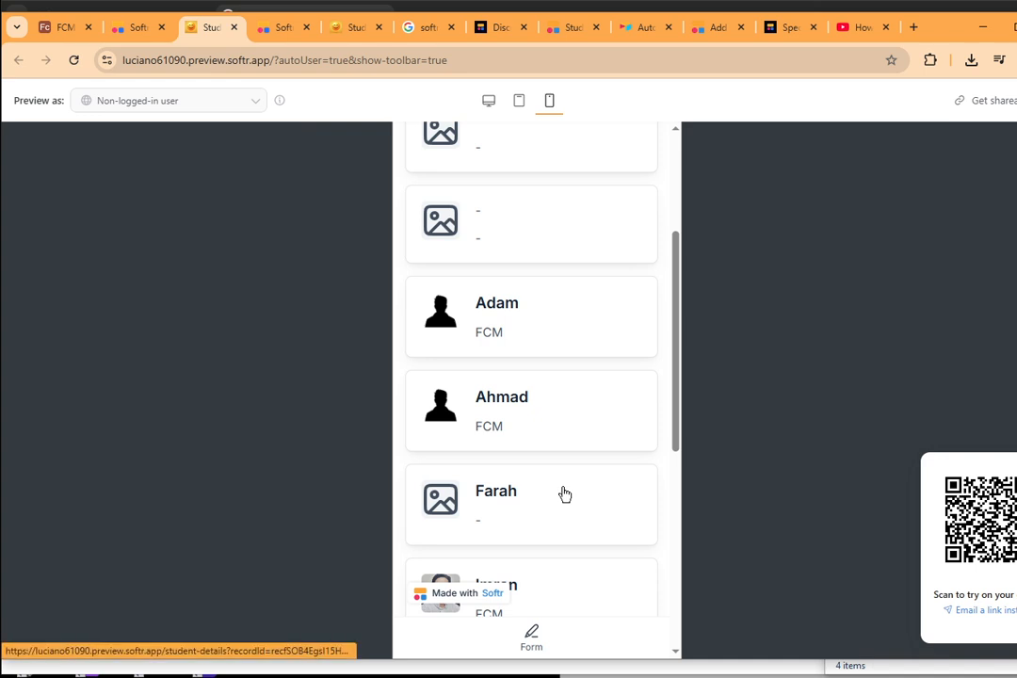
scroll(565, 495, "down", 3)
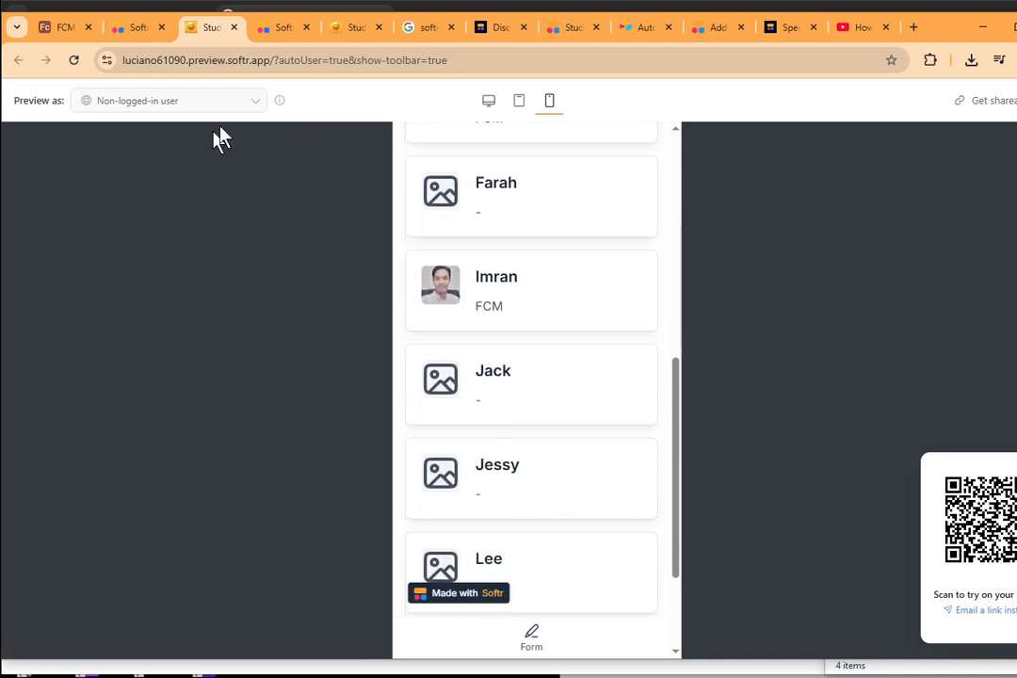
Step: Preview the app as the test user and open its navigation menu
left_click(248, 103)
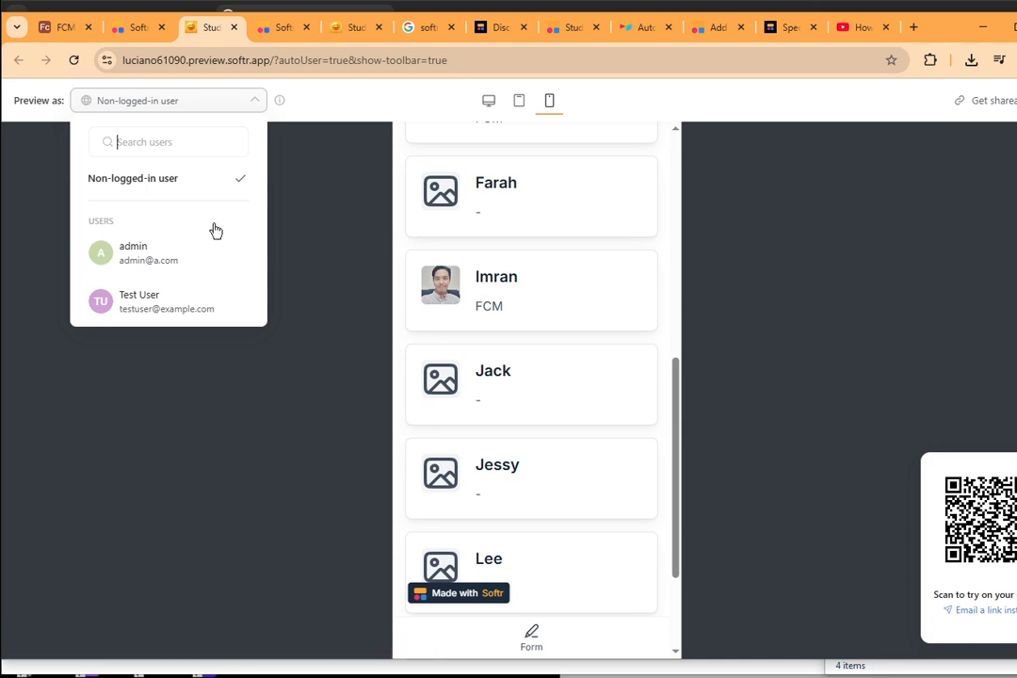
left_click(171, 303)
left_click(657, 445)
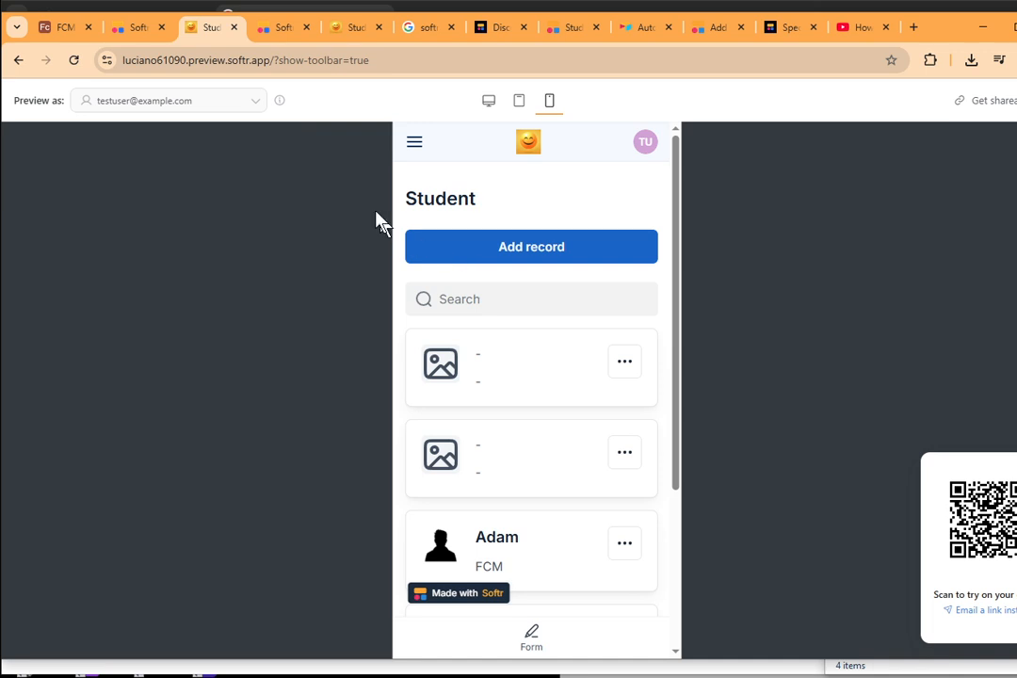
left_click(417, 149)
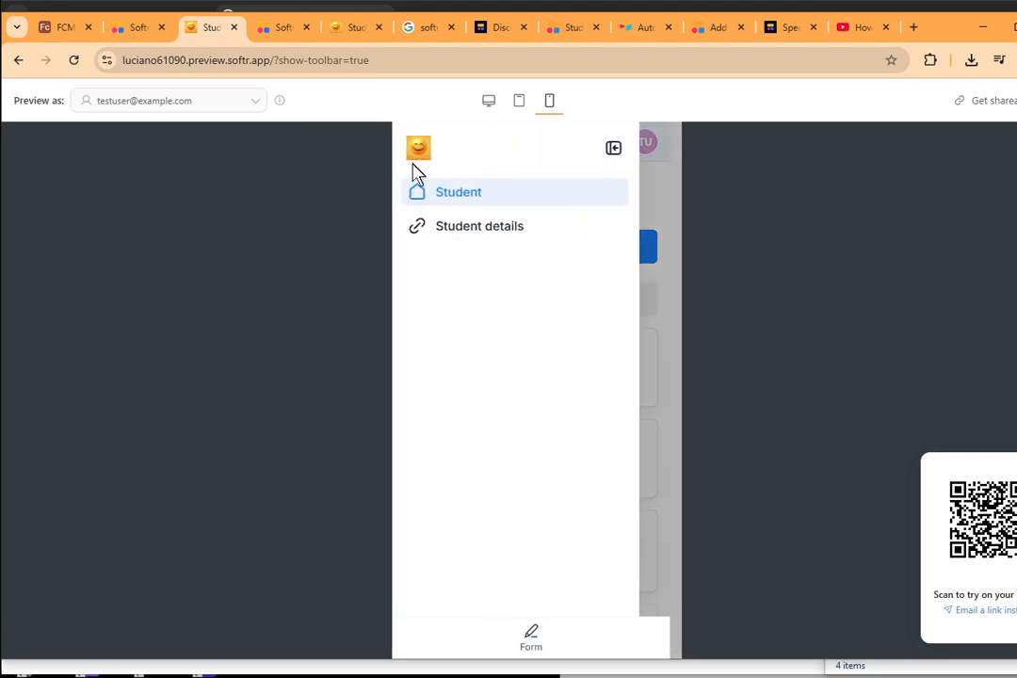
Step: Look at the app's Softr users list and the published Student details page, and return to the Airtable FCM base
left_click(282, 34)
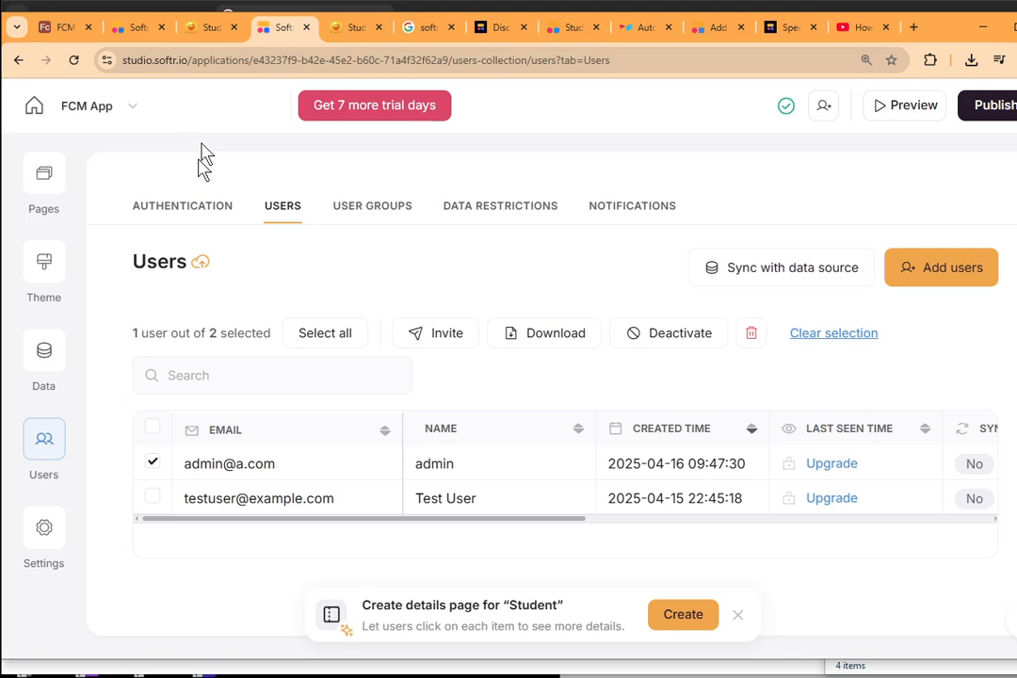
left_click(349, 30)
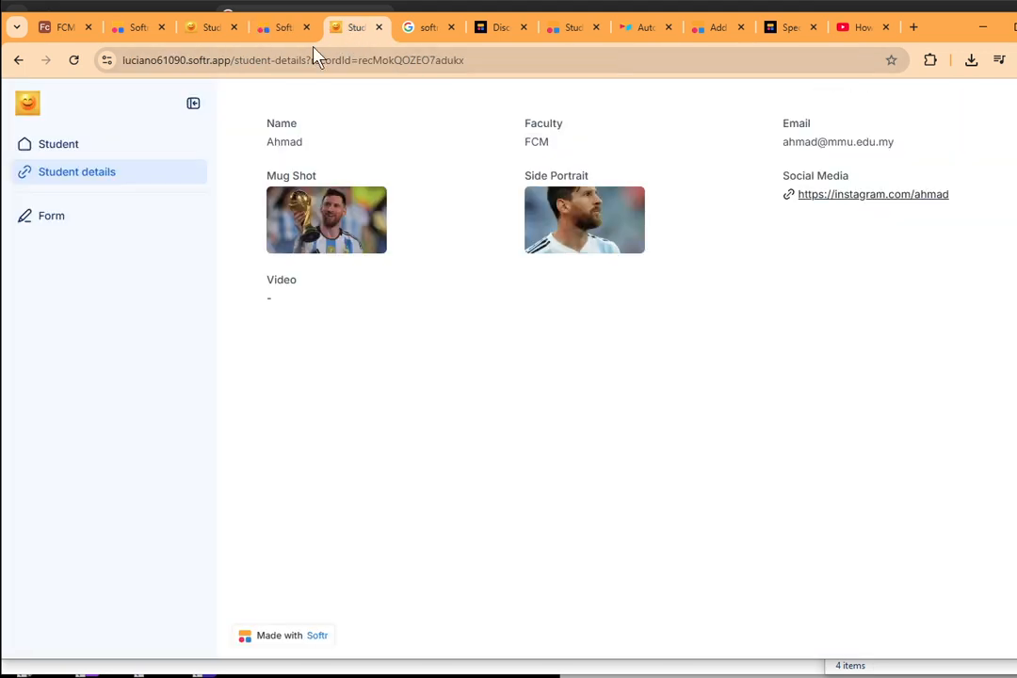
left_click(272, 34)
left_click(62, 36)
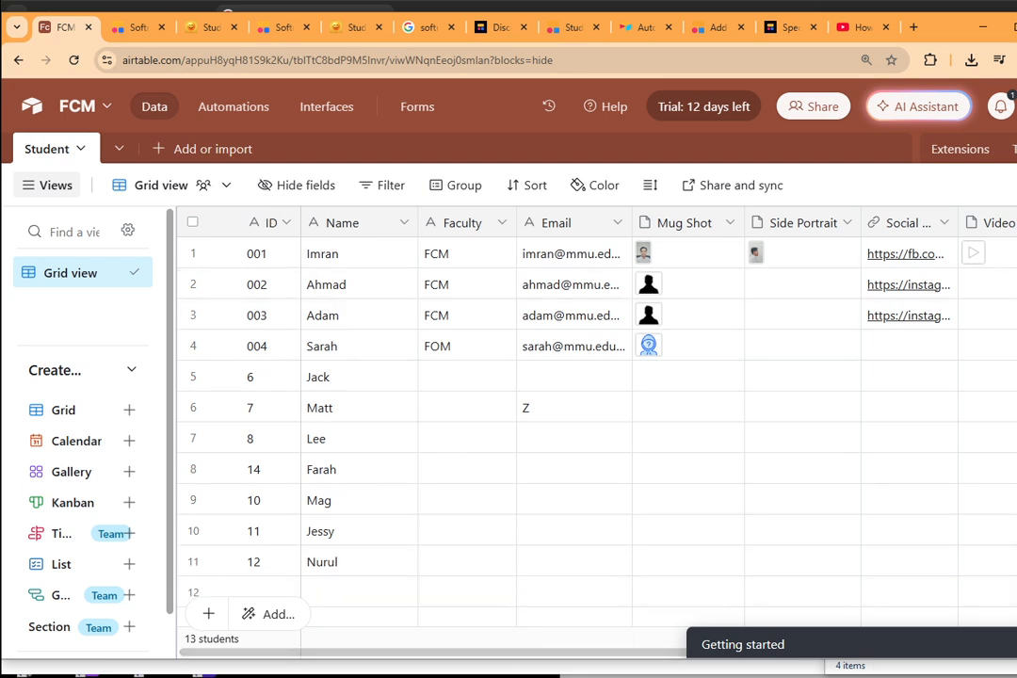
Step: In the incognito browser window, open Airtable from the search results and sign up with the available Google account
left_click(471, 677)
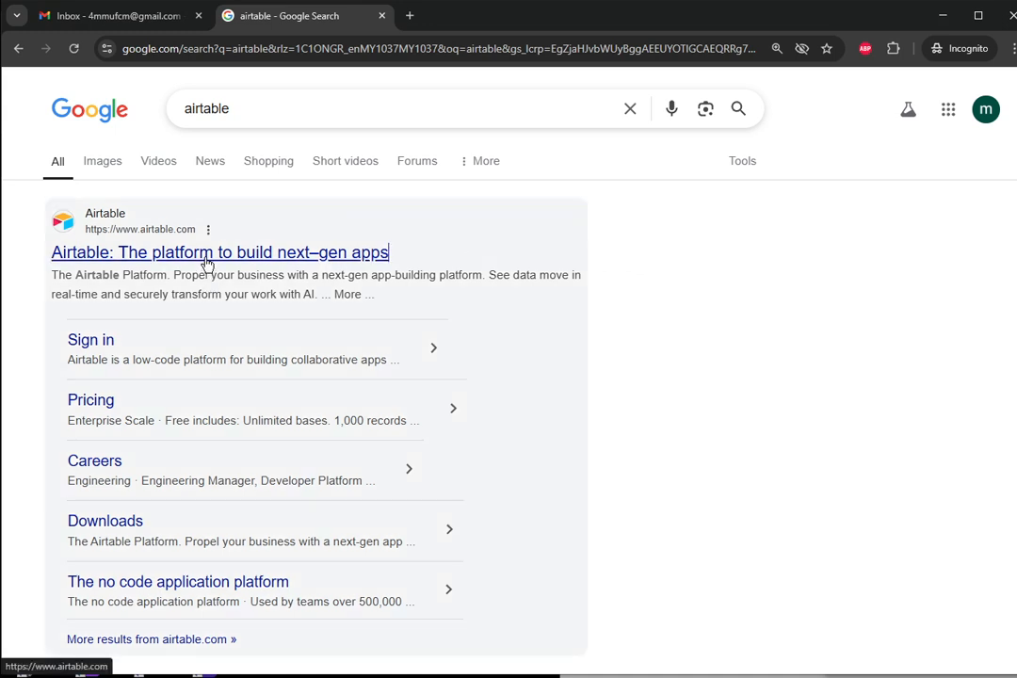
left_click(209, 263)
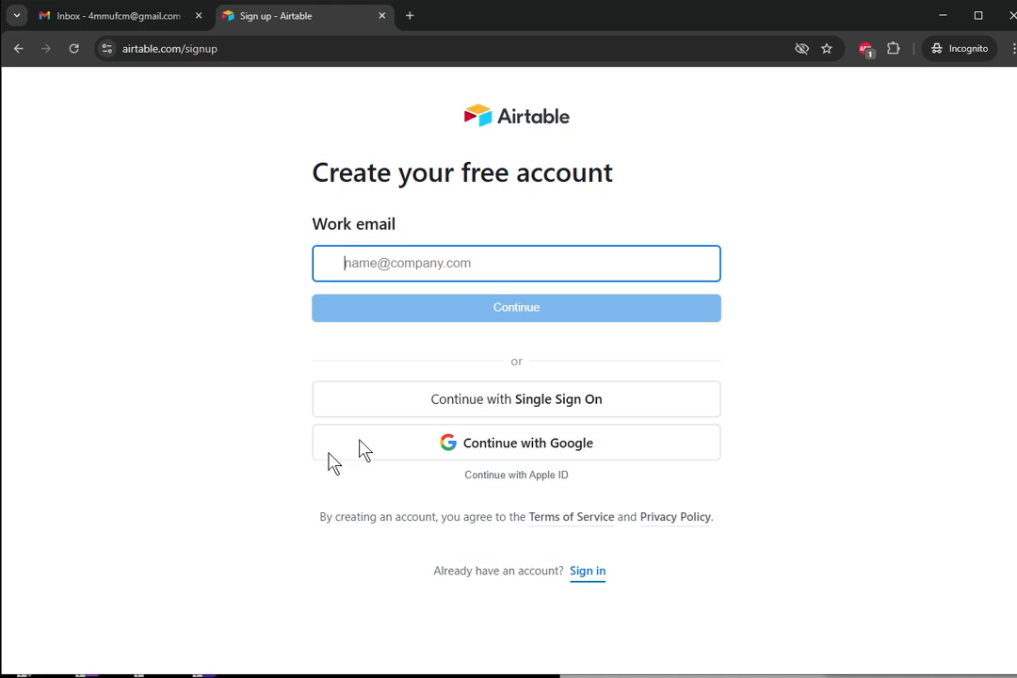
left_click(493, 450)
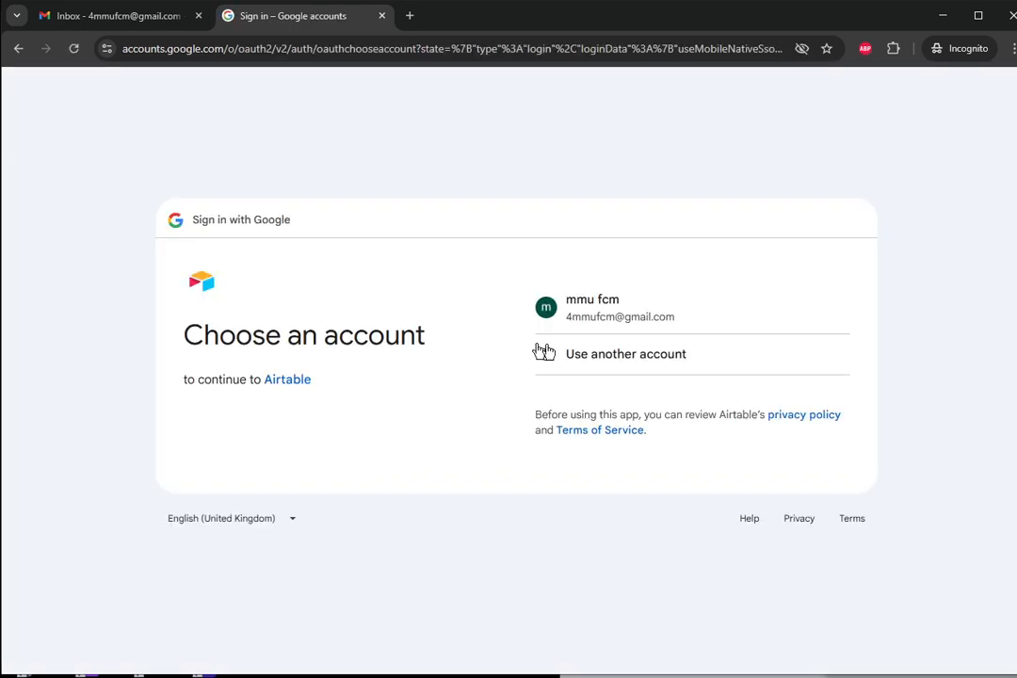
left_click(582, 323)
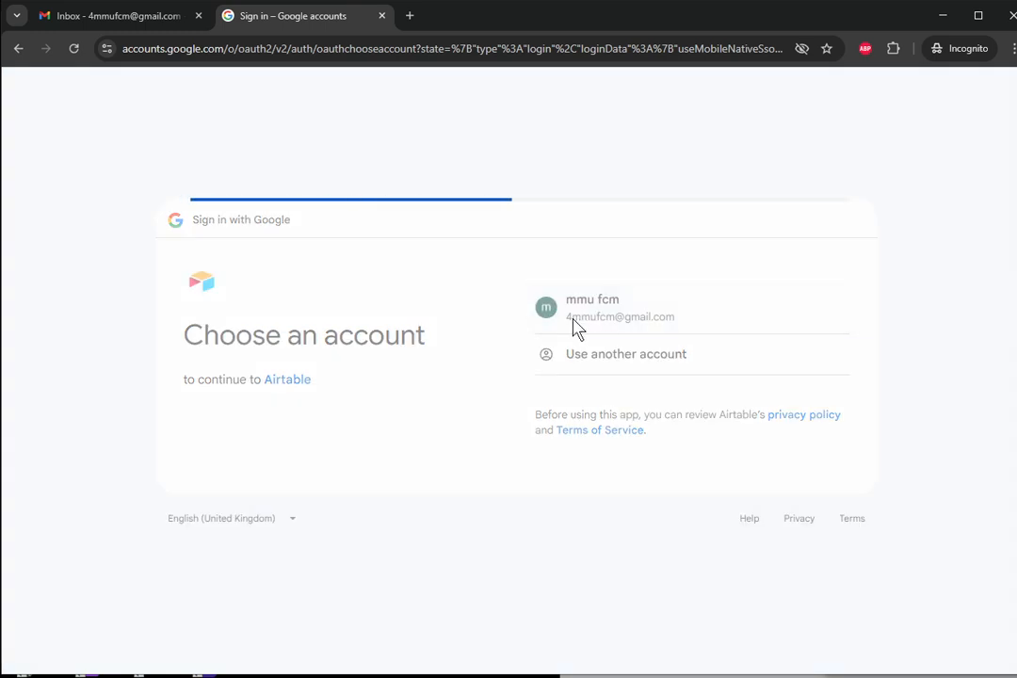
left_click(770, 452)
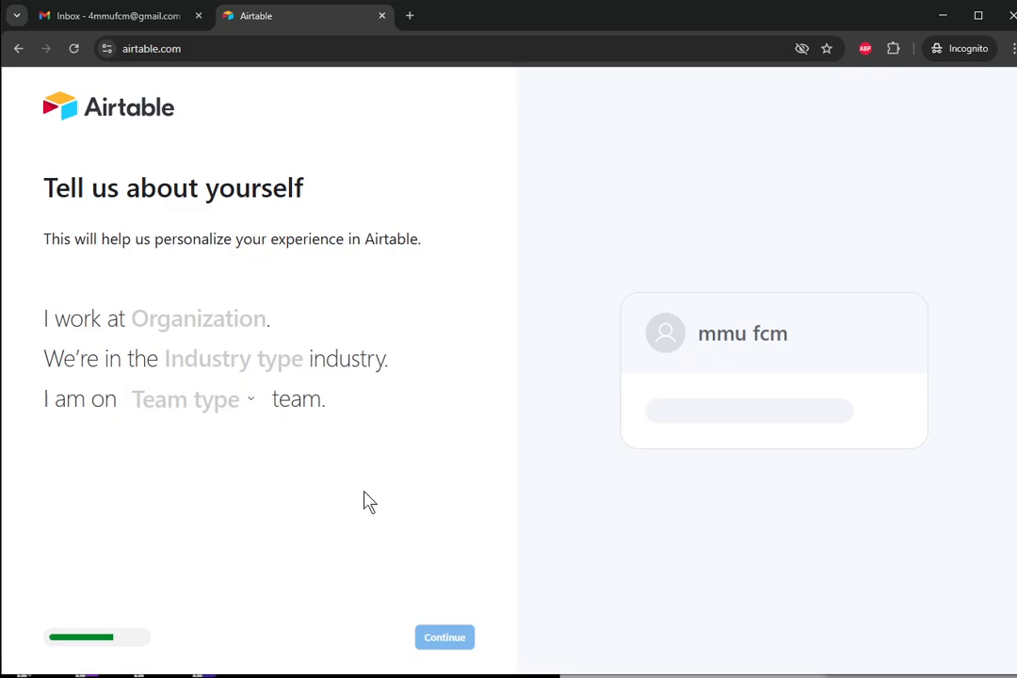
Step: Complete the Airtable profile questions with organization "bb", industry "bb" and the Marketing team type
left_click(201, 322)
type("bb")
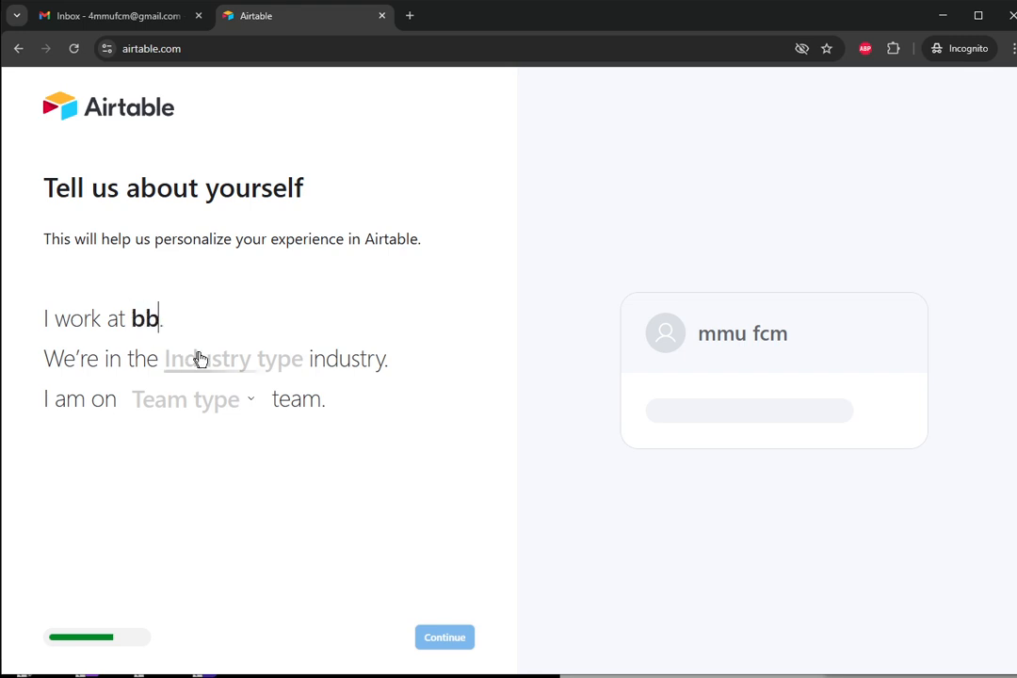
left_click(200, 359)
type("bb")
left_click(201, 400)
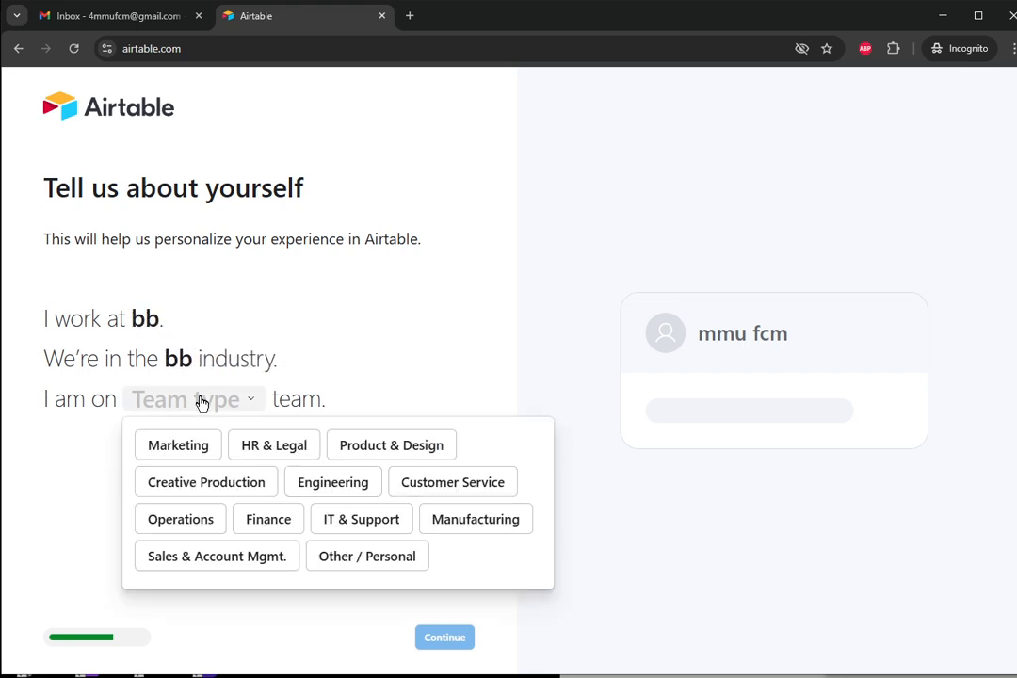
left_click(188, 446)
left_click(438, 639)
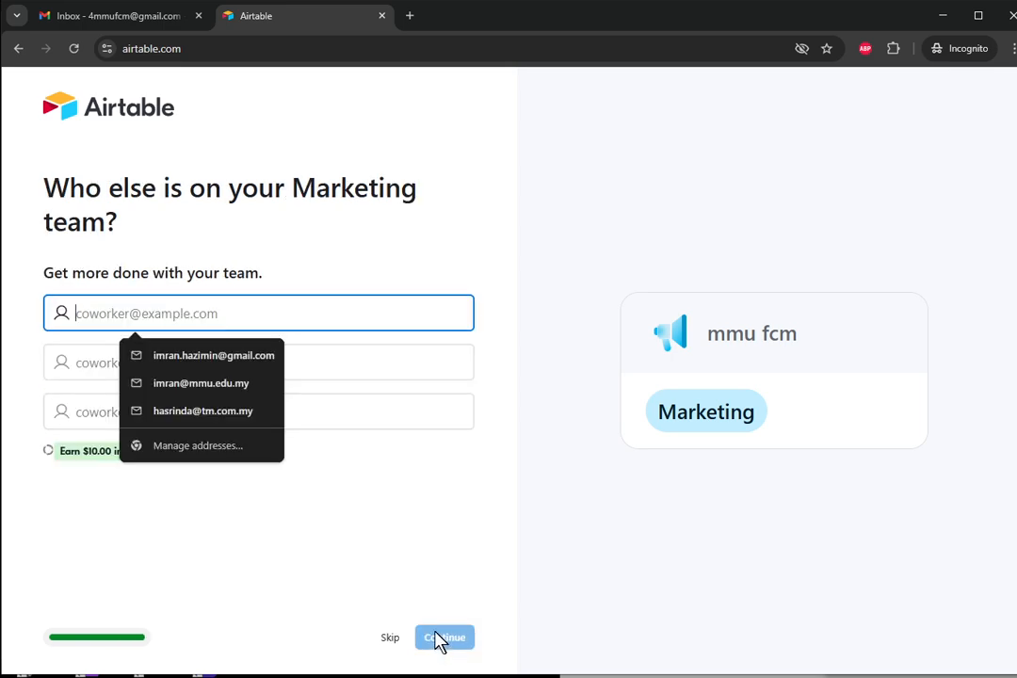
Step: Skip inviting teammates and accept the preselected dark purple color for the first app
left_click(341, 275)
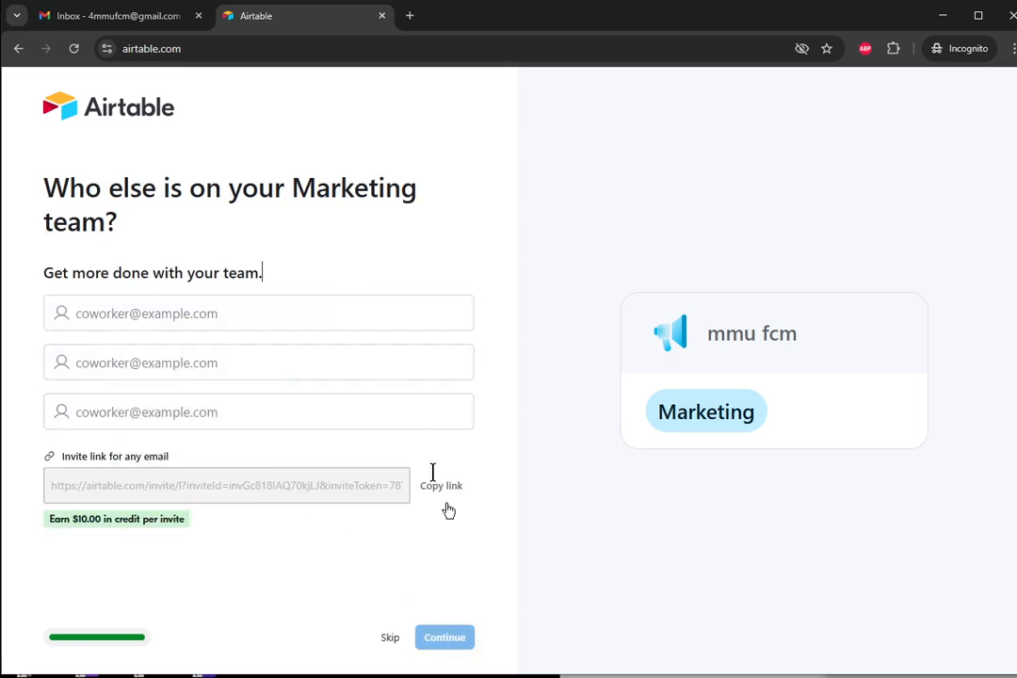
left_click(394, 637)
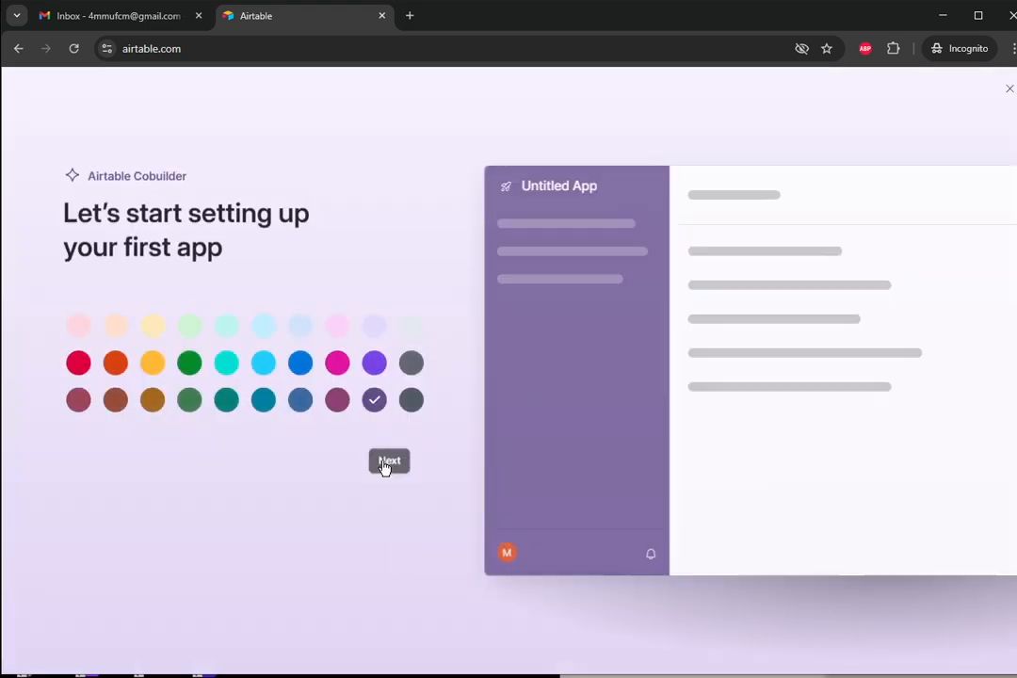
left_click(389, 465)
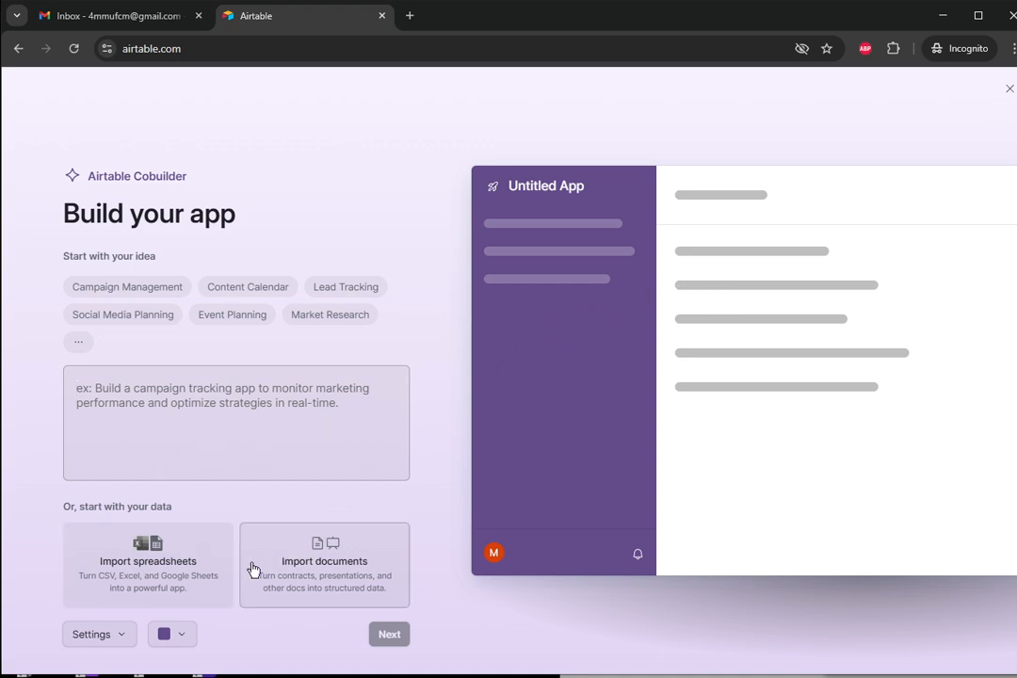
left_click(156, 565)
left_click_drag(156, 559, 275, 515)
left_click(280, 510)
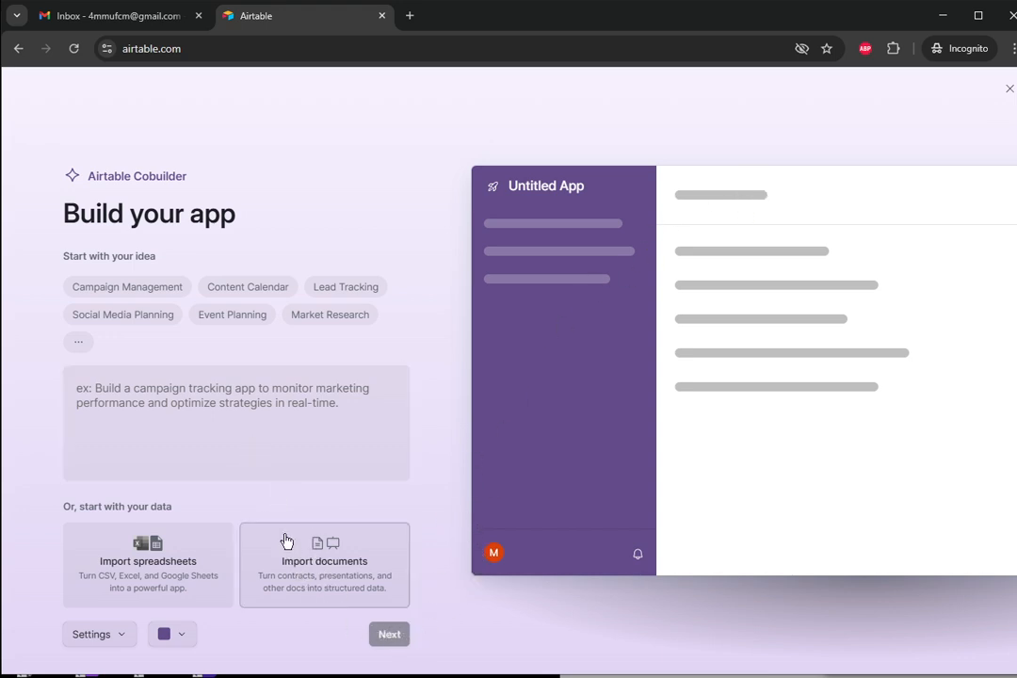
Step: Submit the Campaign Management idea in Airtable Cobuilder and go to the Airtable home page
left_click(130, 289)
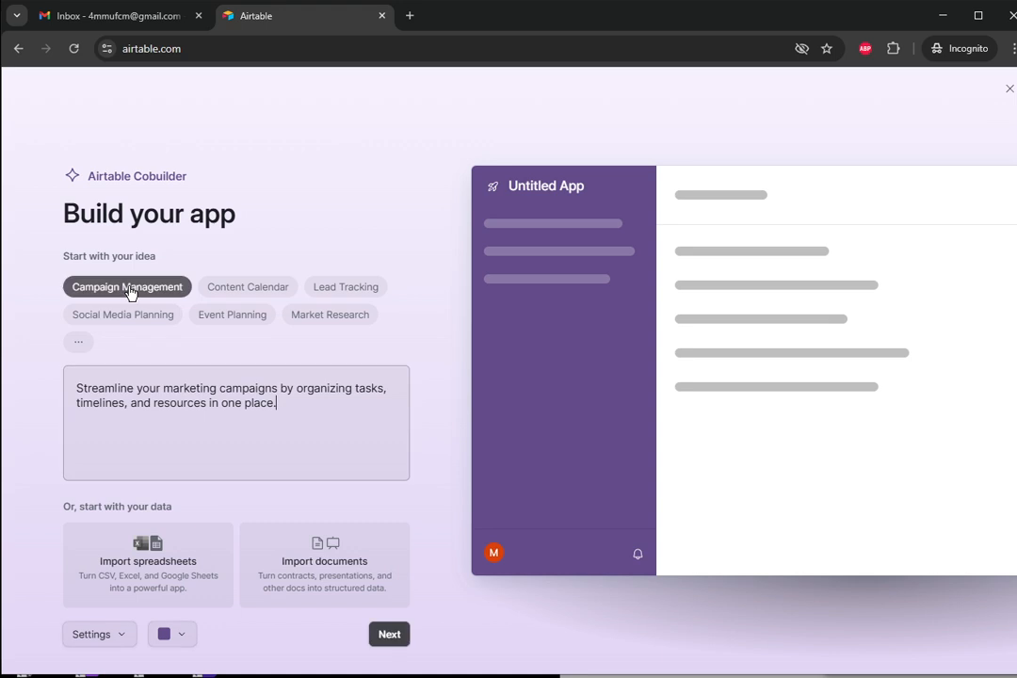
left_click(396, 637)
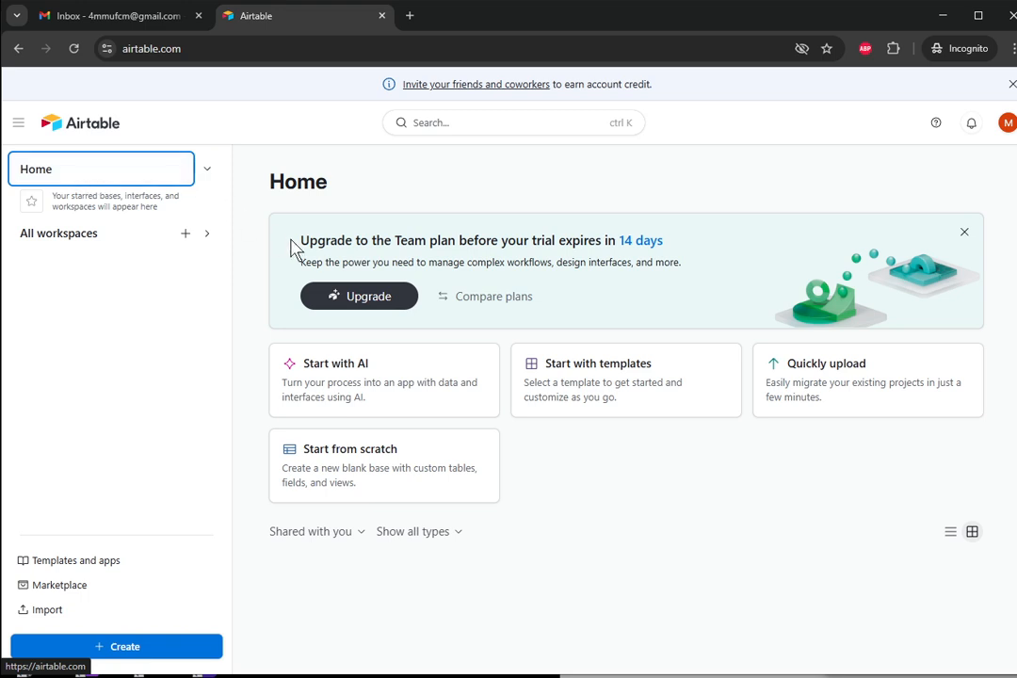
left_click(95, 128)
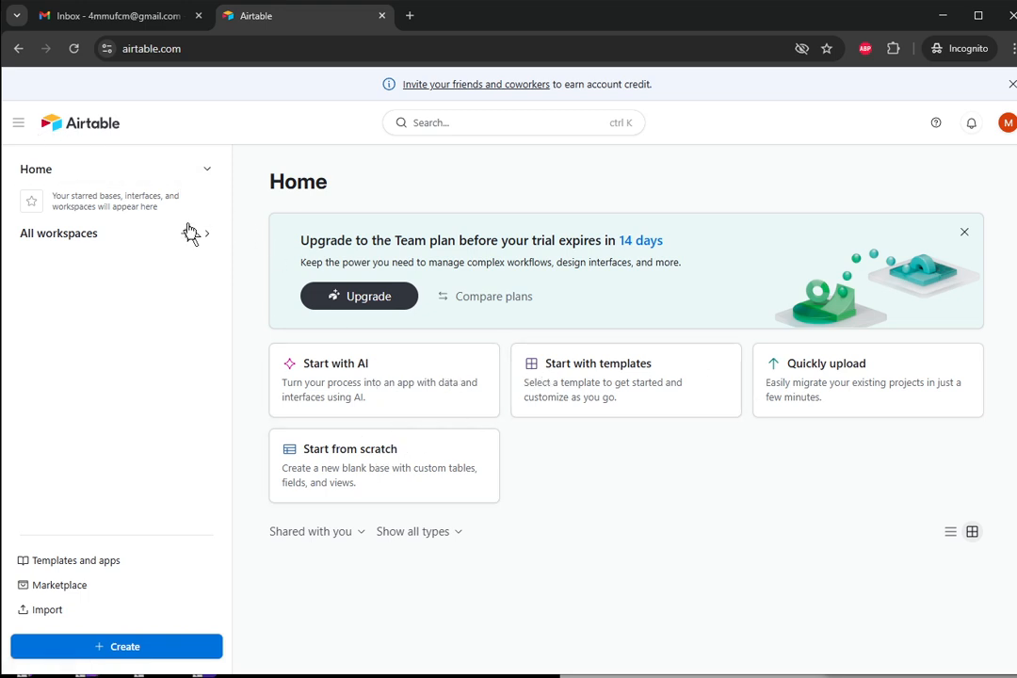
Step: Create a blank base from scratch, skipping the guided setup and dismissing the Team plan trial dialogs
left_click(337, 477)
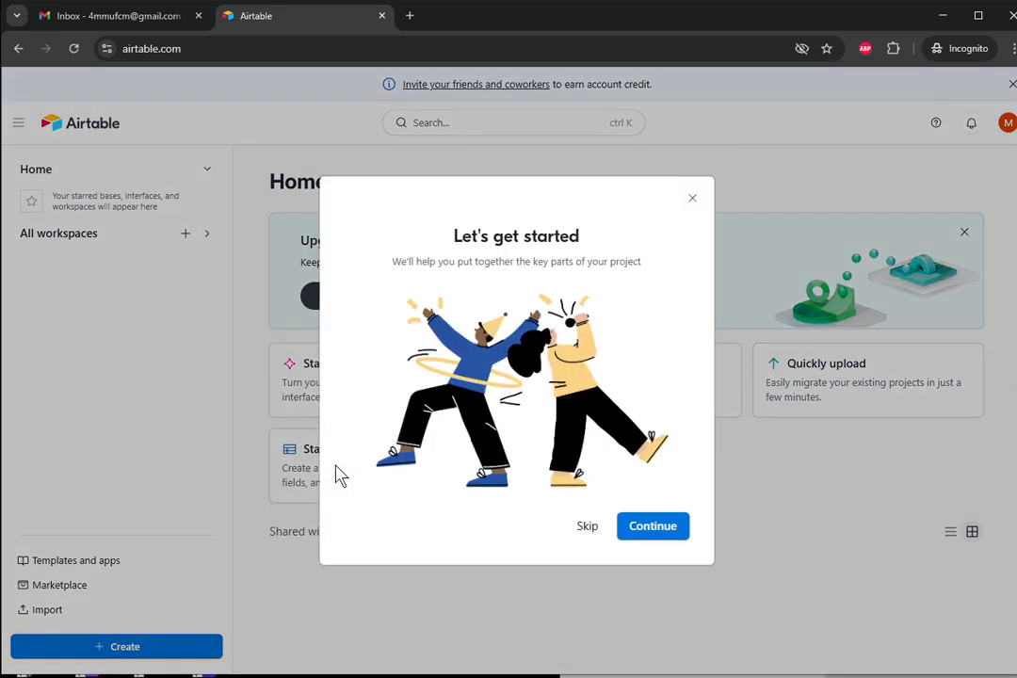
left_click(593, 529)
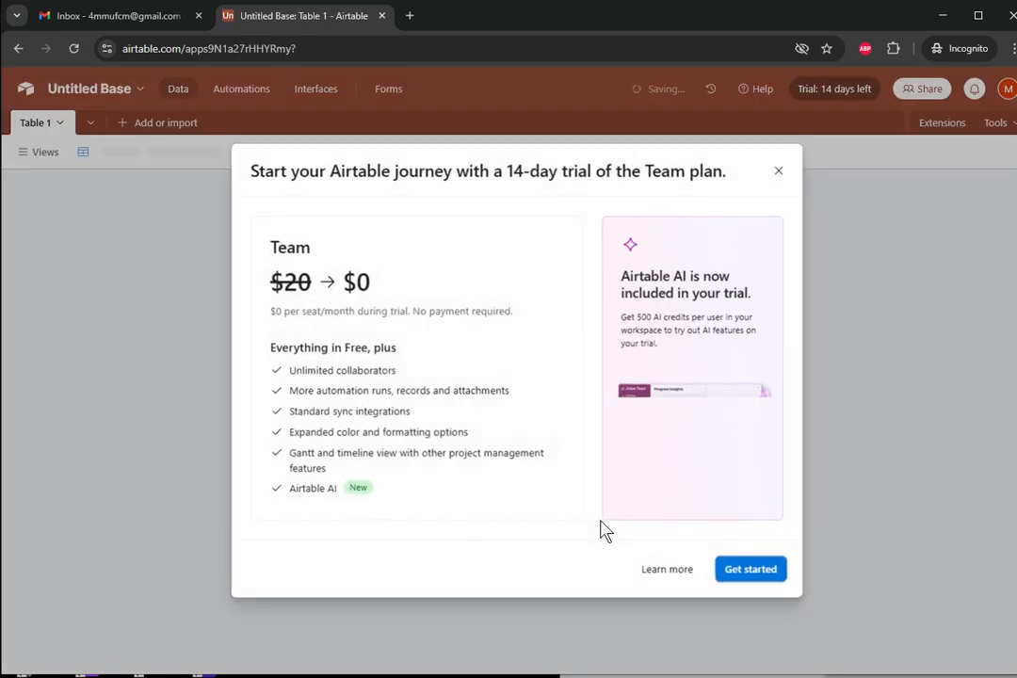
left_click(770, 181)
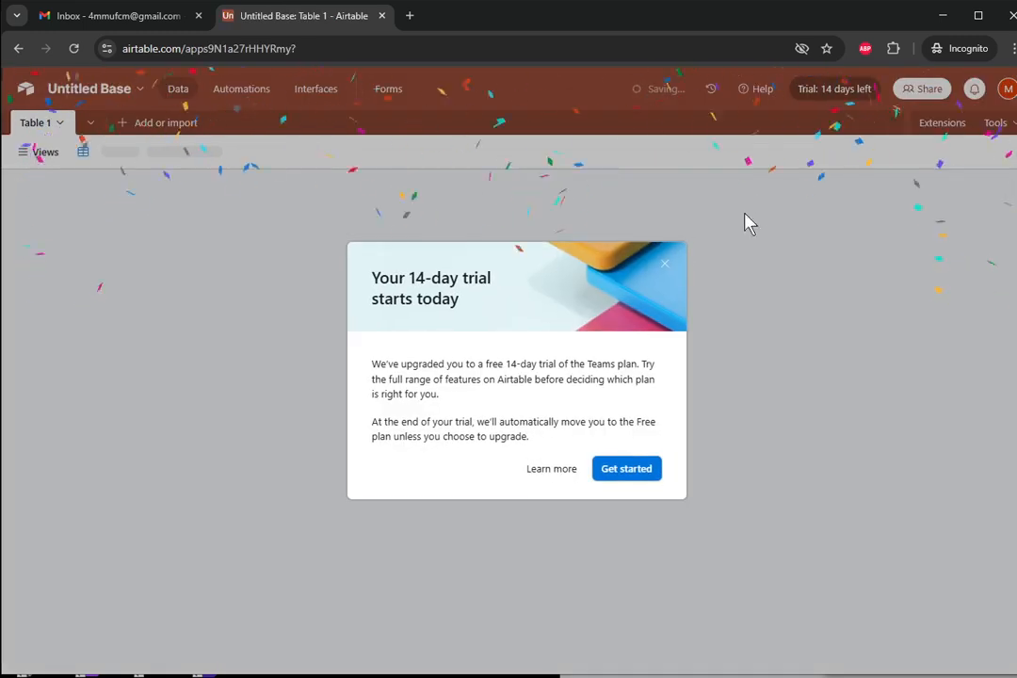
left_click(607, 476)
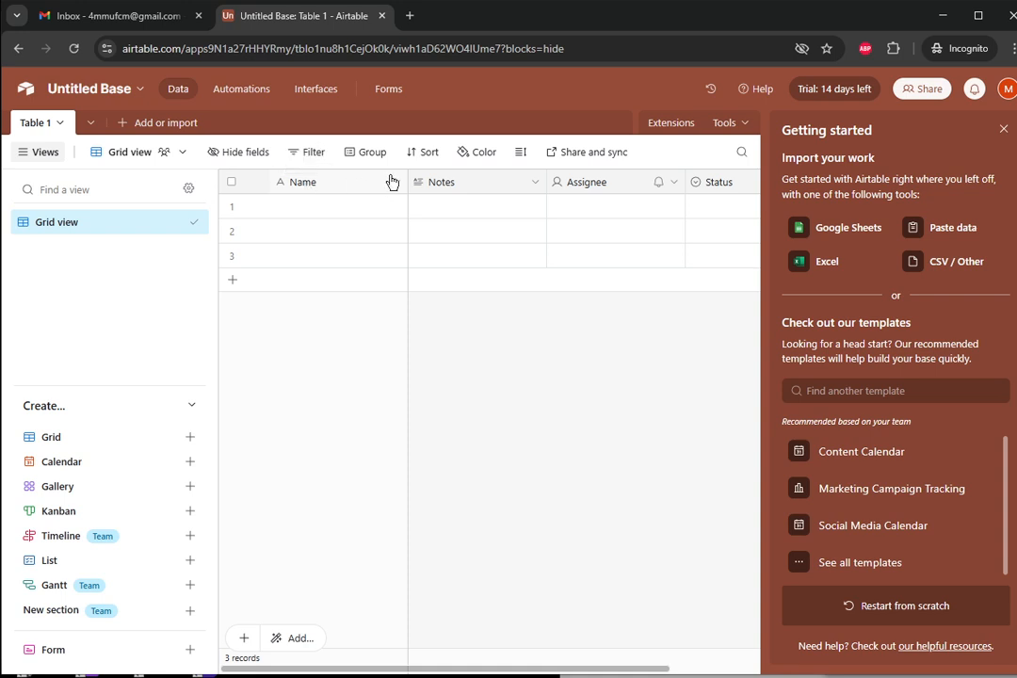
Step: Open the field manager for Table 1 and rename the primary Name field to ID
left_click(733, 125)
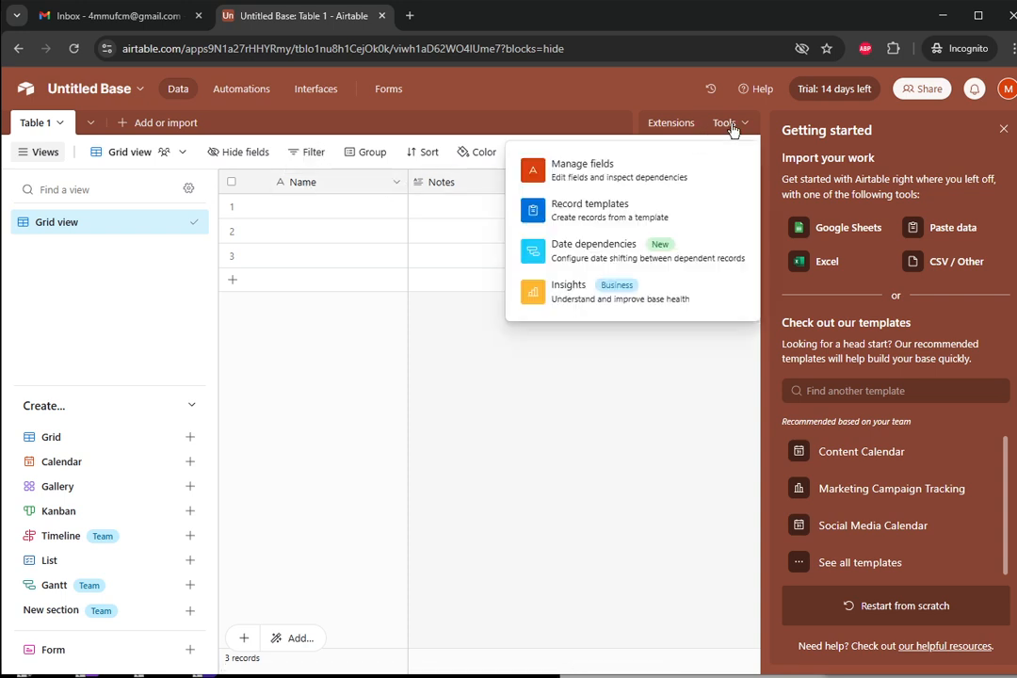
left_click(626, 180)
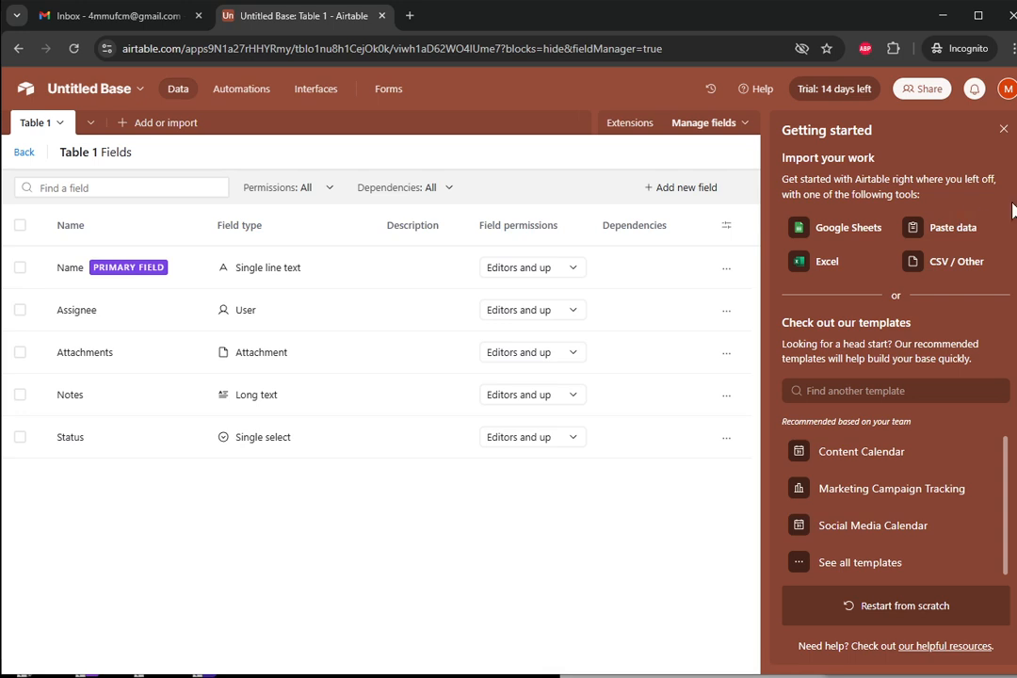
left_click_drag(1011, 283, 1016, 282)
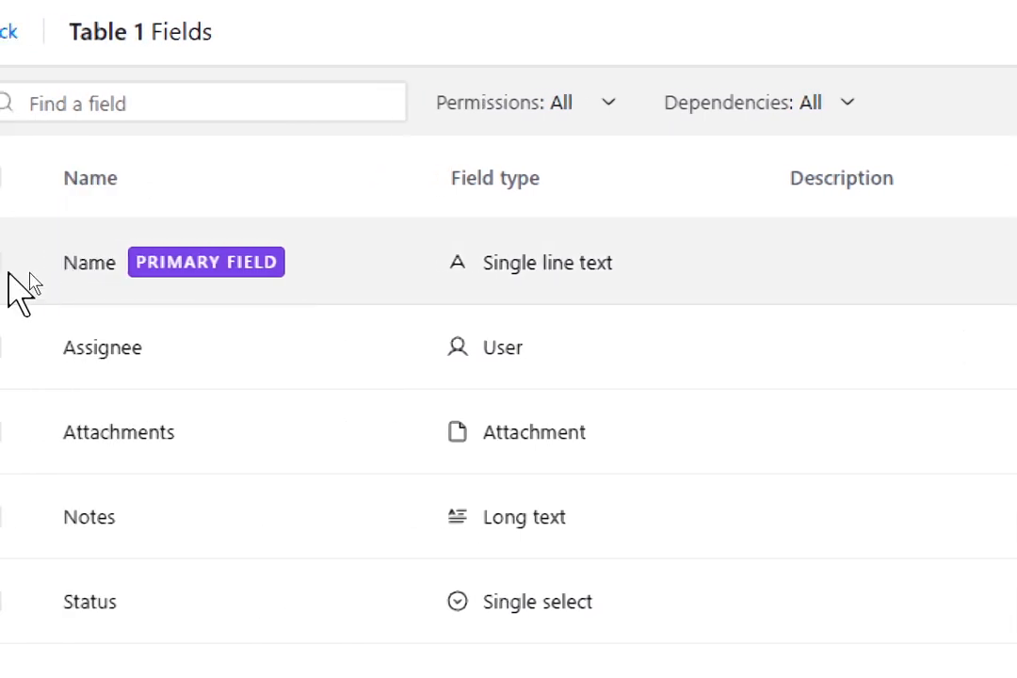
left_click(393, 267)
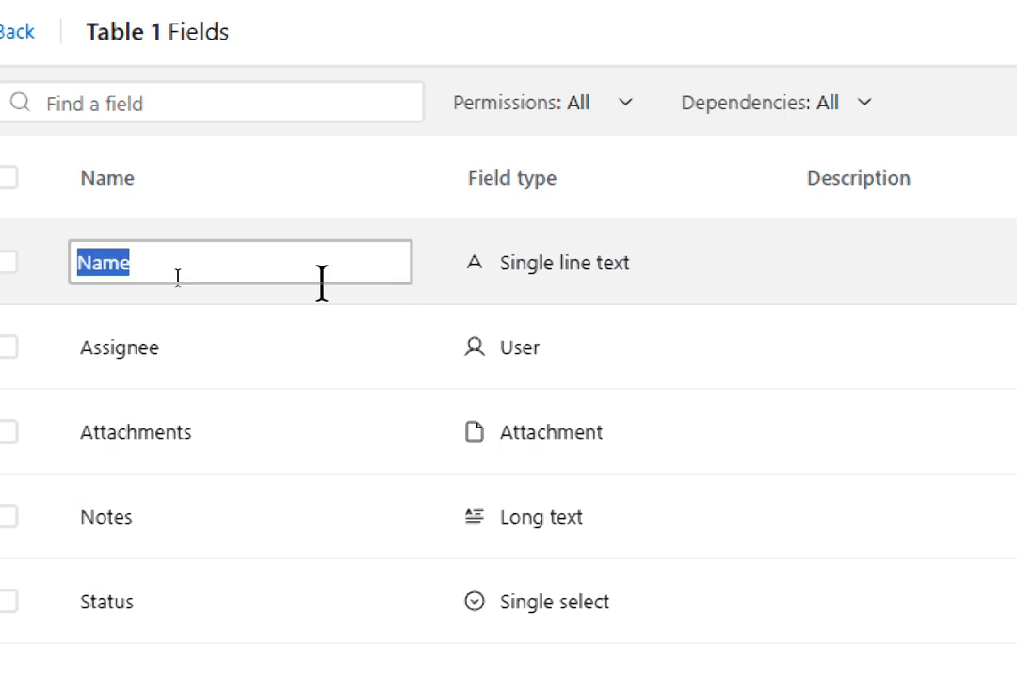
type("ID")
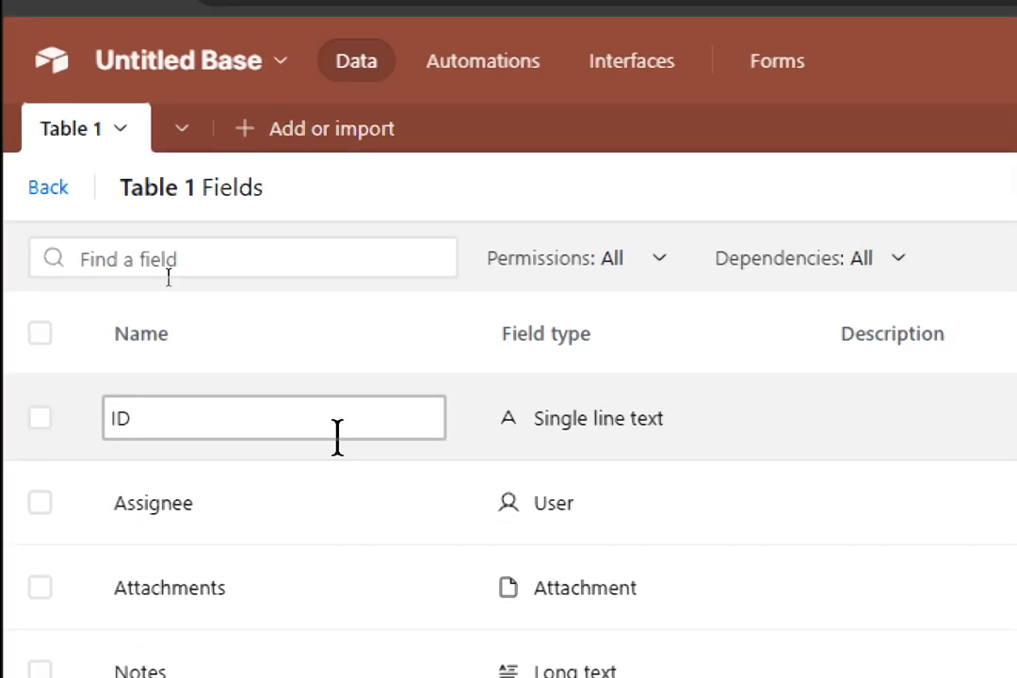
Step: Rename the Assignee field of Table 1 to Name
left_click(232, 516)
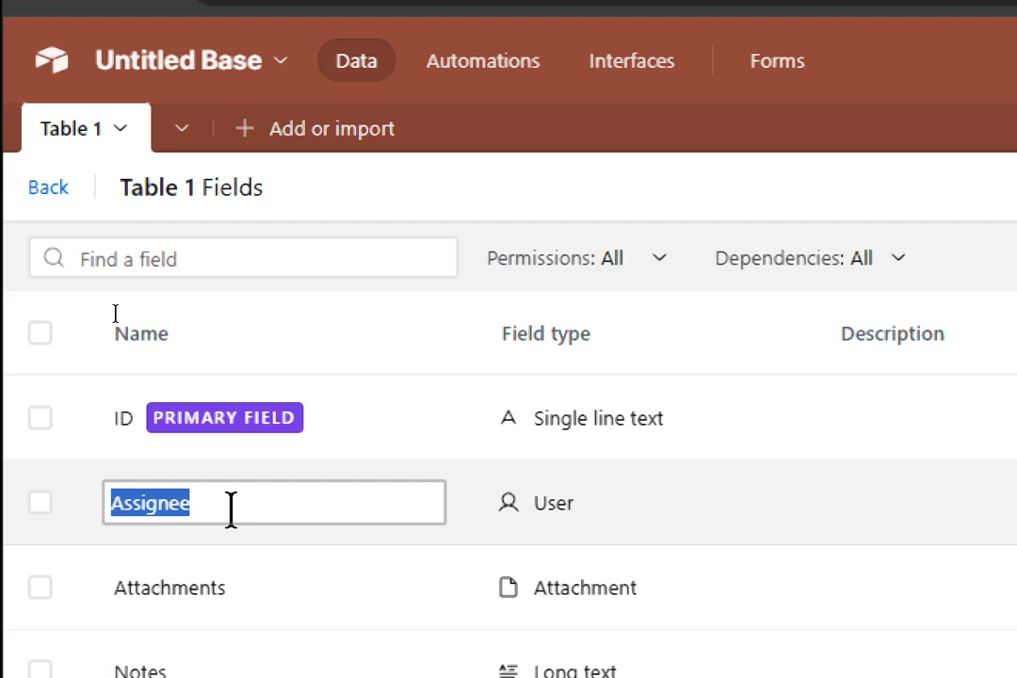
type("Name")
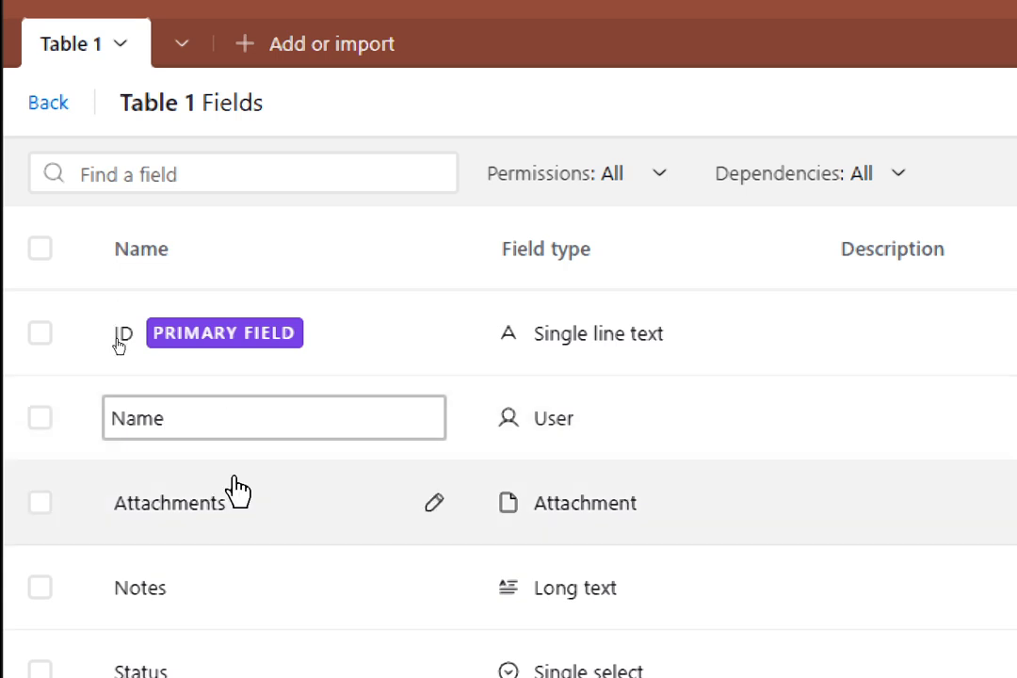
left_click(233, 483)
Step: Rename the User-type field of Table 1 to Faculty
left_click(210, 495)
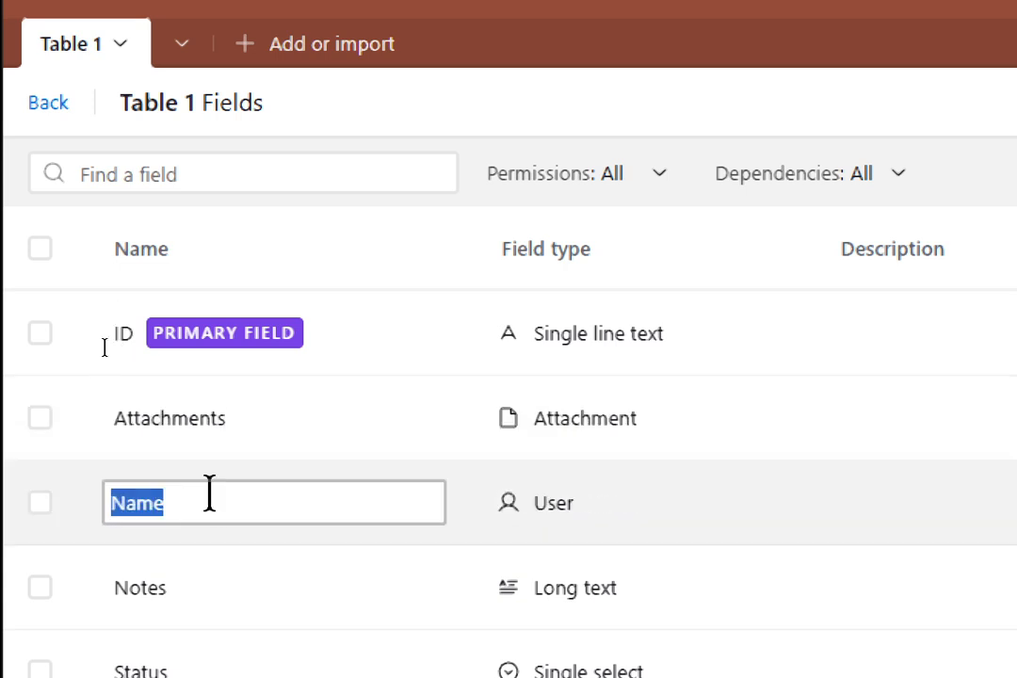
type("Facul")
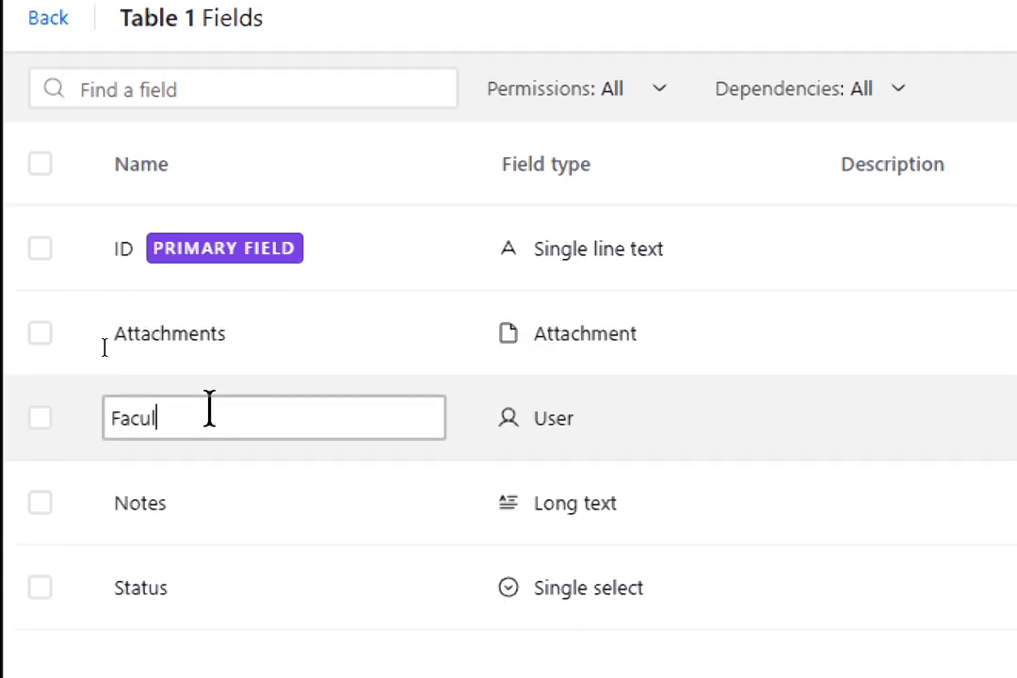
type("ty")
Step: Rename the Notes field to Email and the Status field to Social Media
left_click(169, 513)
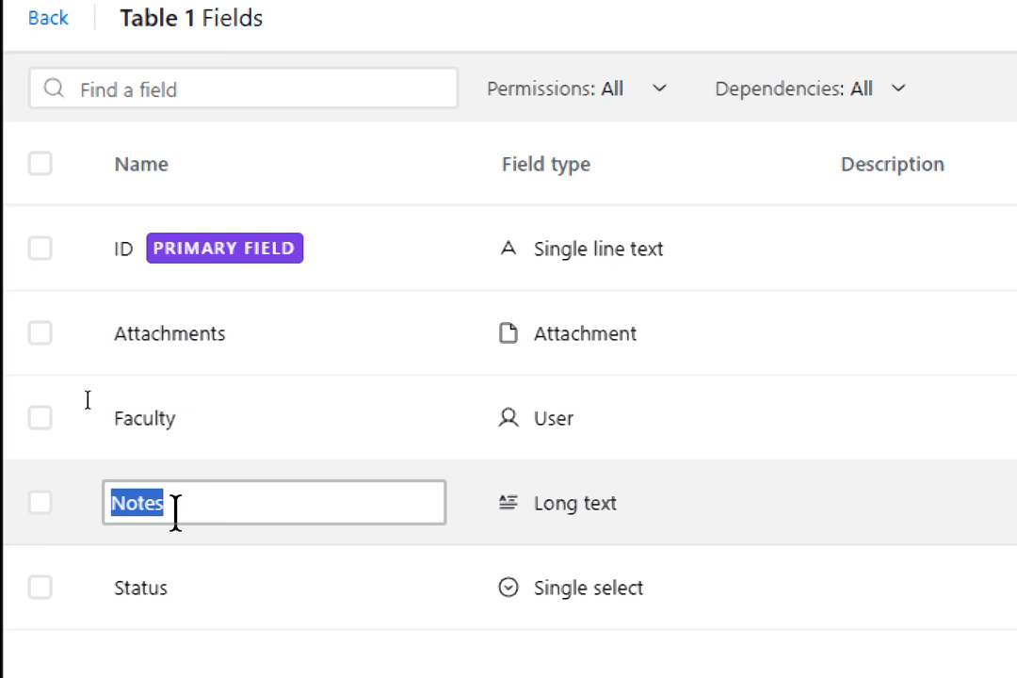
type("Email")
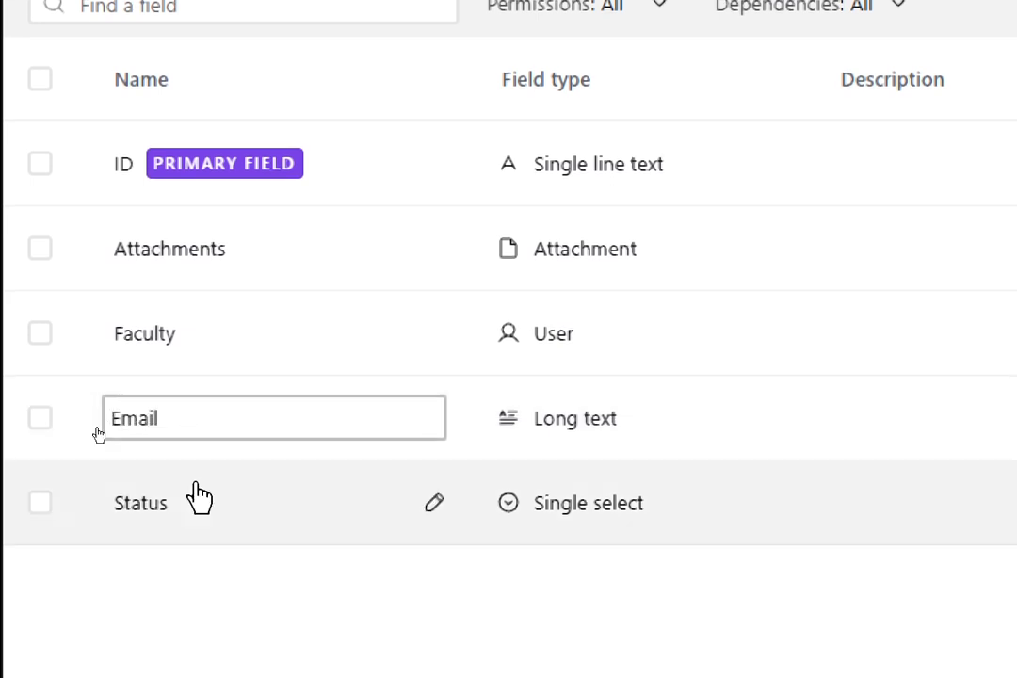
left_click(184, 489)
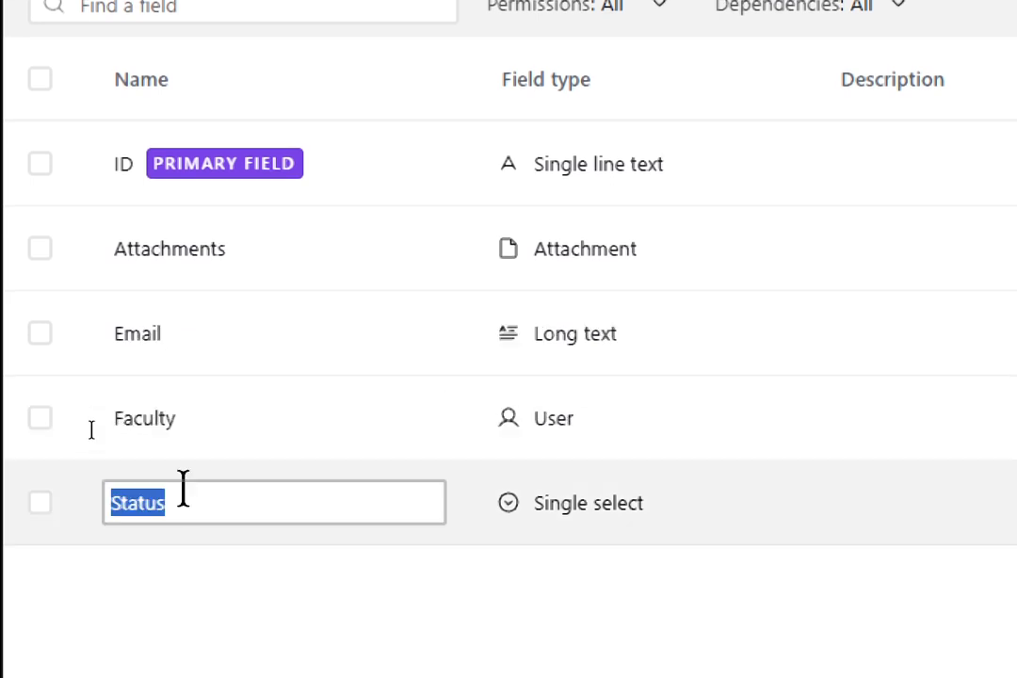
type("Social Media")
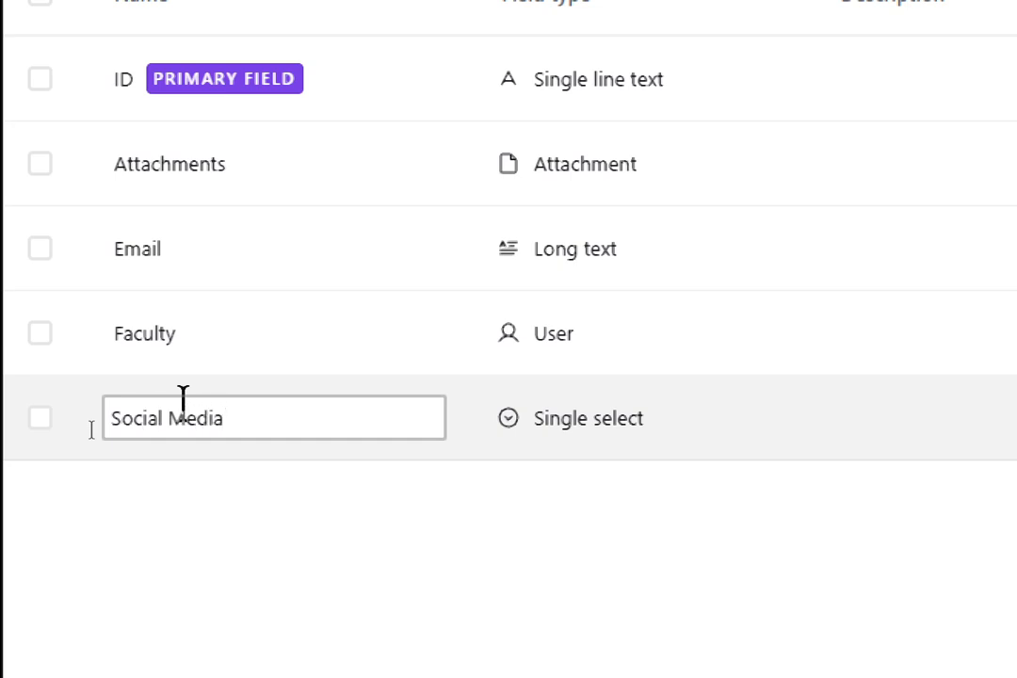
key("Return")
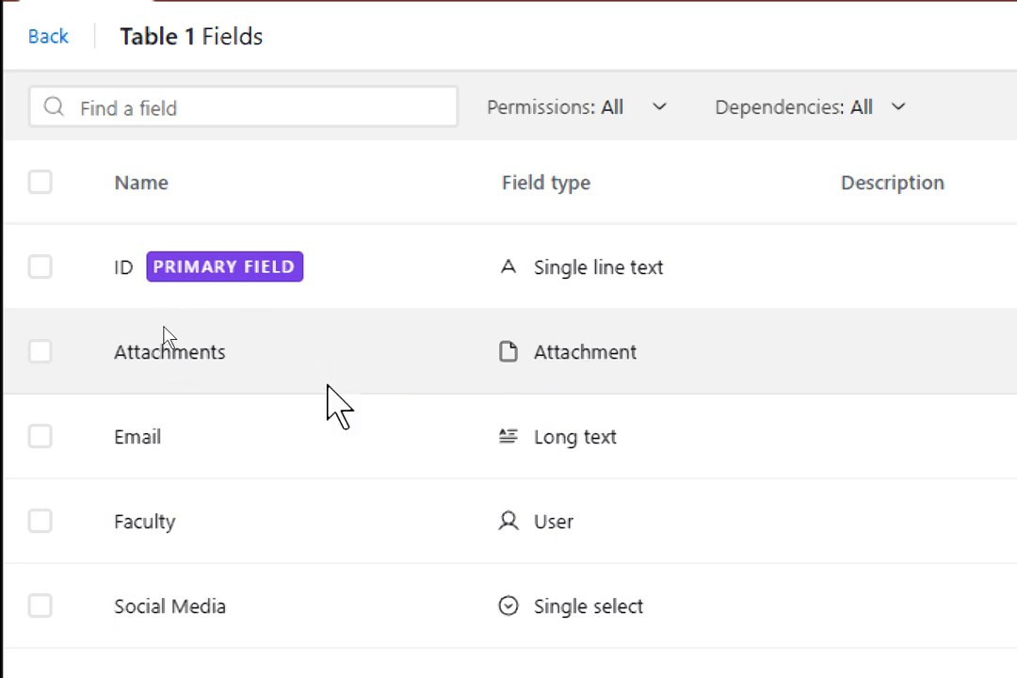
Step: Rename the Attachments field of Table 1 to Name
left_click(434, 353)
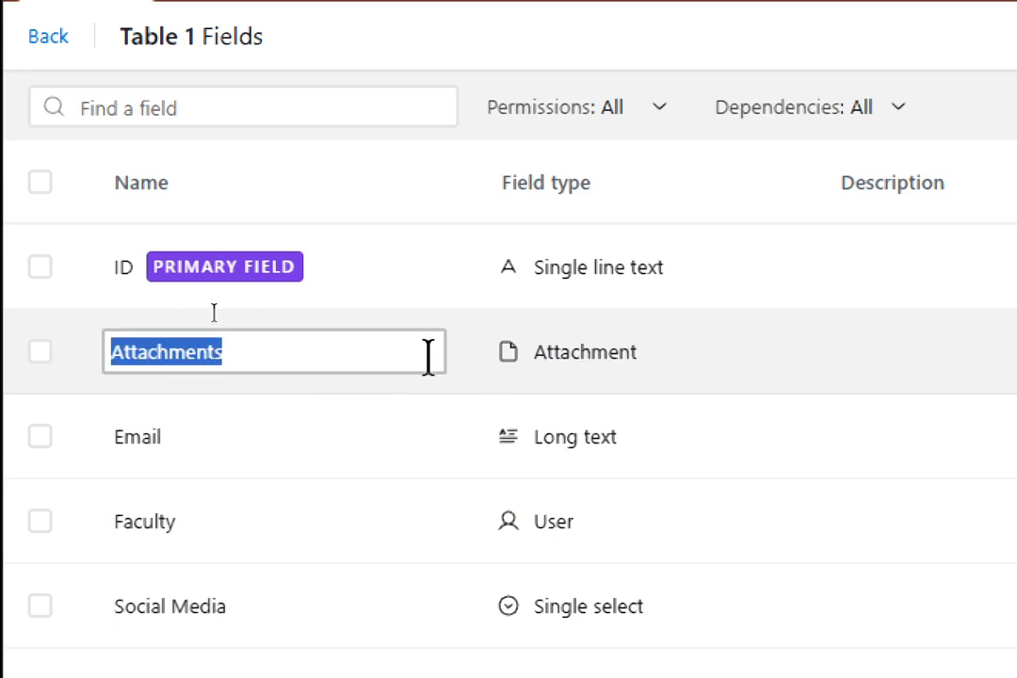
type("Name")
key("Return")
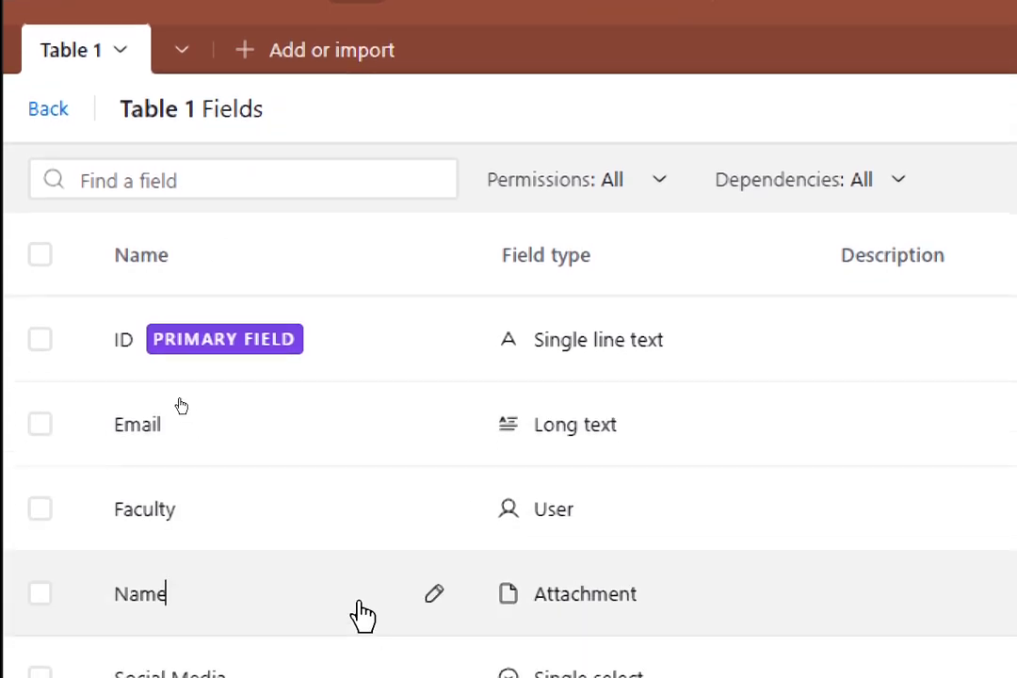
left_click(358, 610)
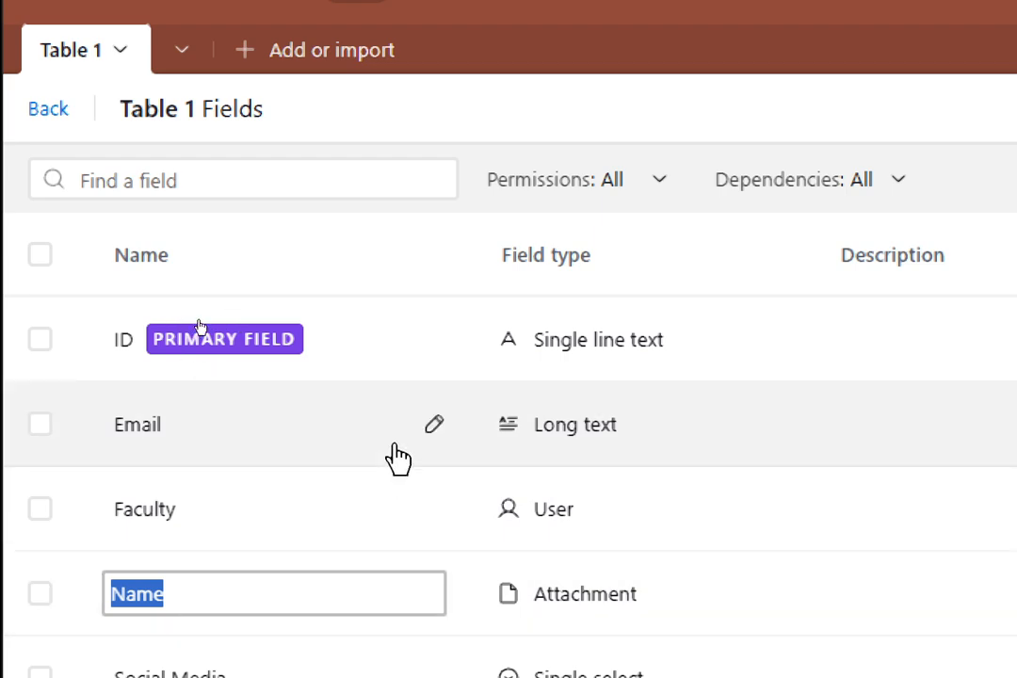
Step: Change the Email field's type to Single line text and save it
left_click(768, 429)
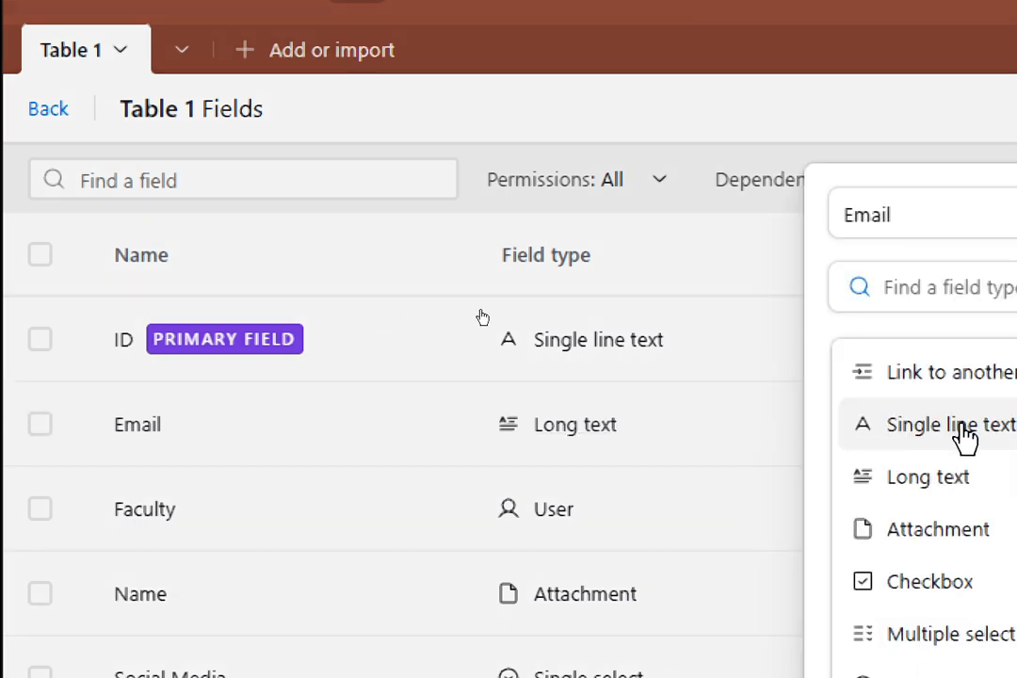
left_click(965, 435)
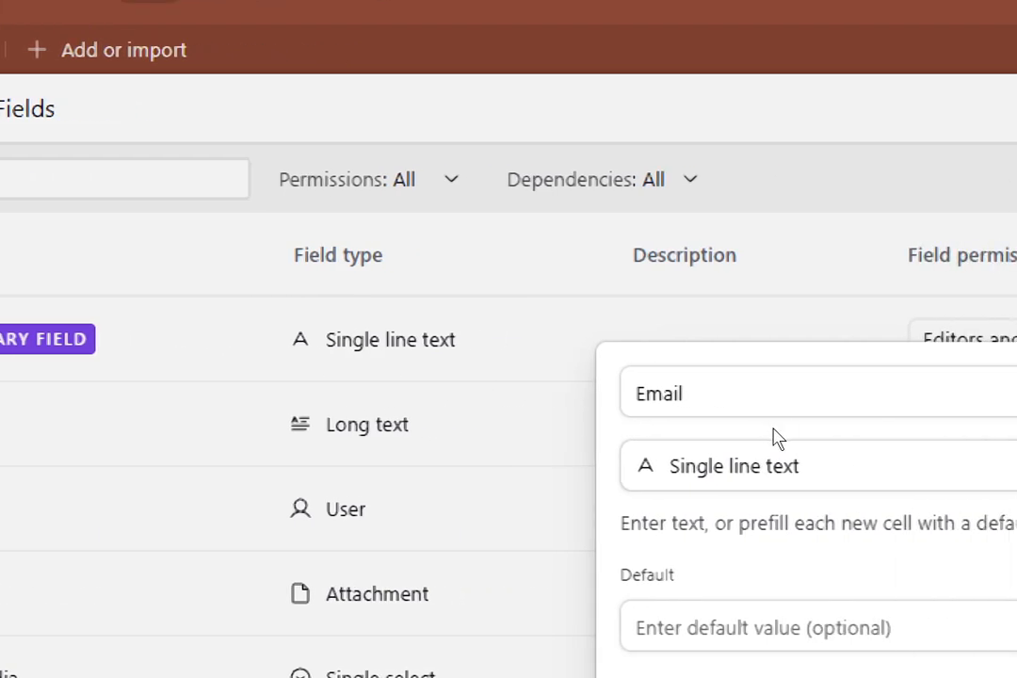
left_click(672, 446)
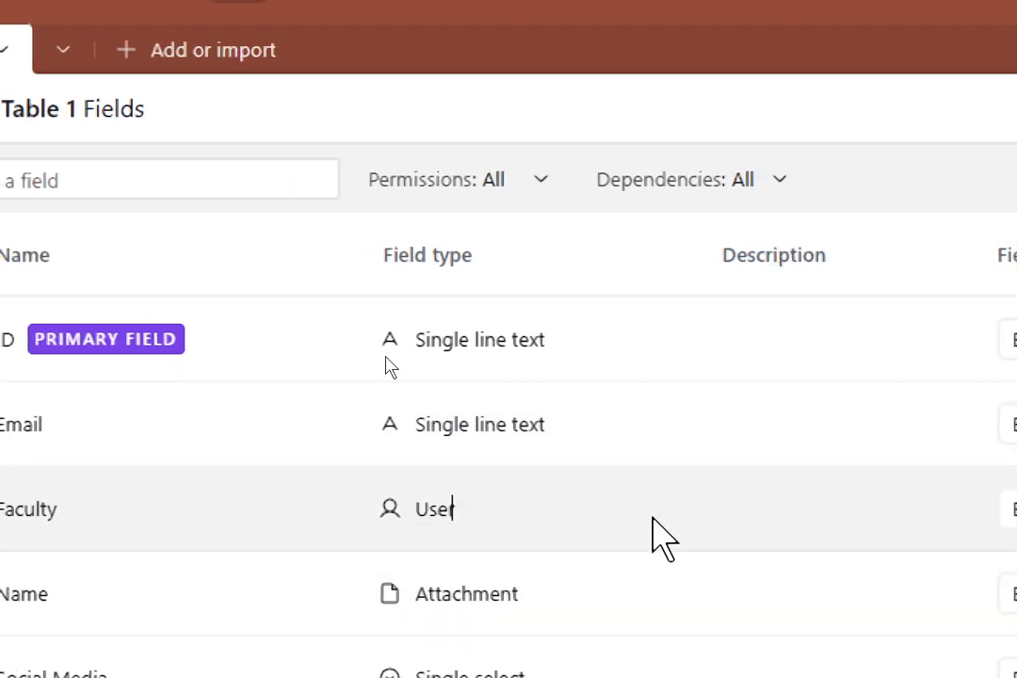
Step: Change the Faculty field's type to Single line text and save the field
left_click(633, 523)
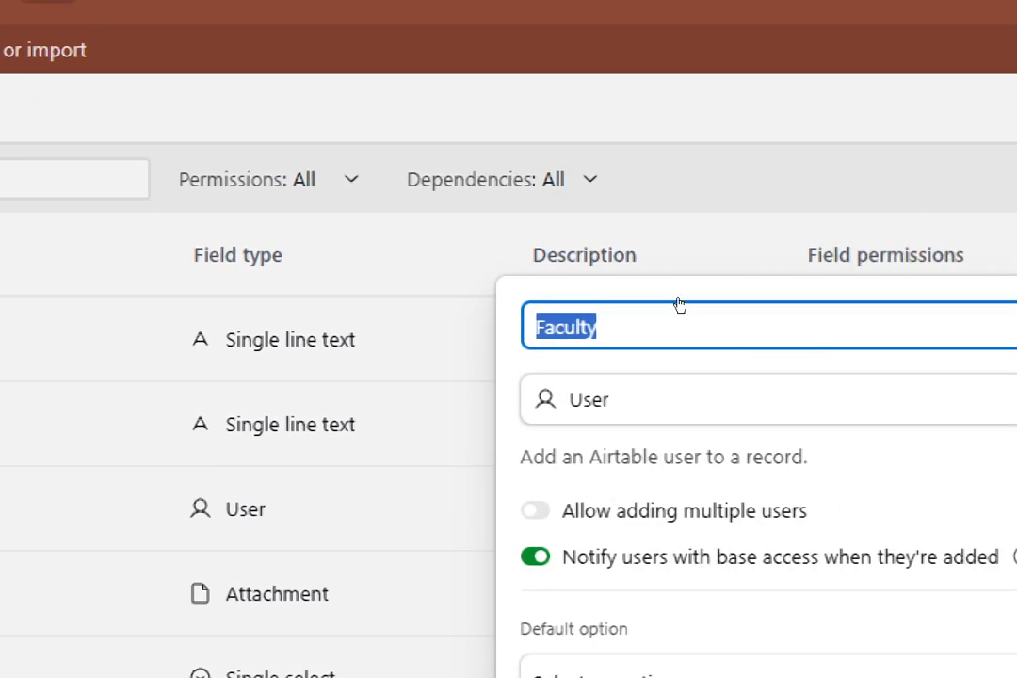
left_click(1011, 400)
left_click(802, 393)
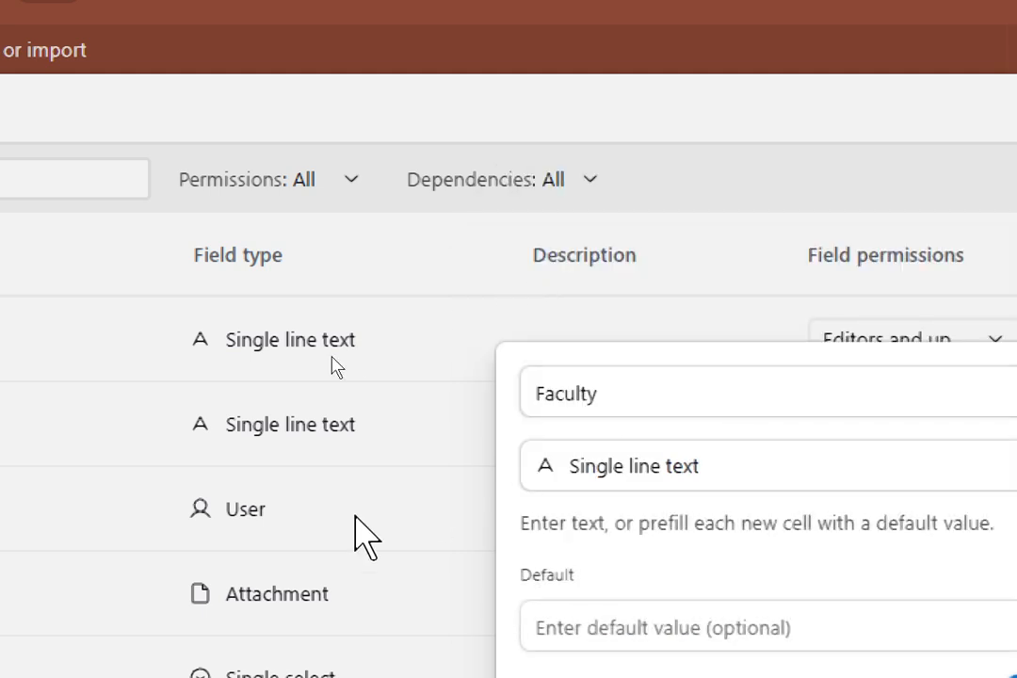
left_click(1014, 676)
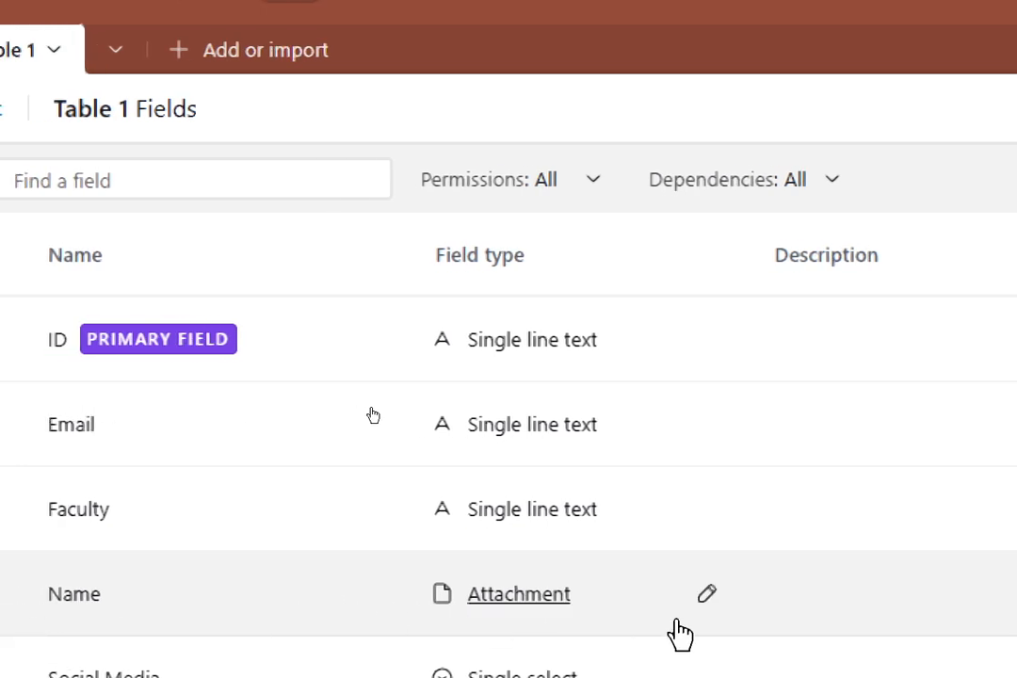
Step: Set the Name field's type to Single line text and save the change
left_click(699, 603)
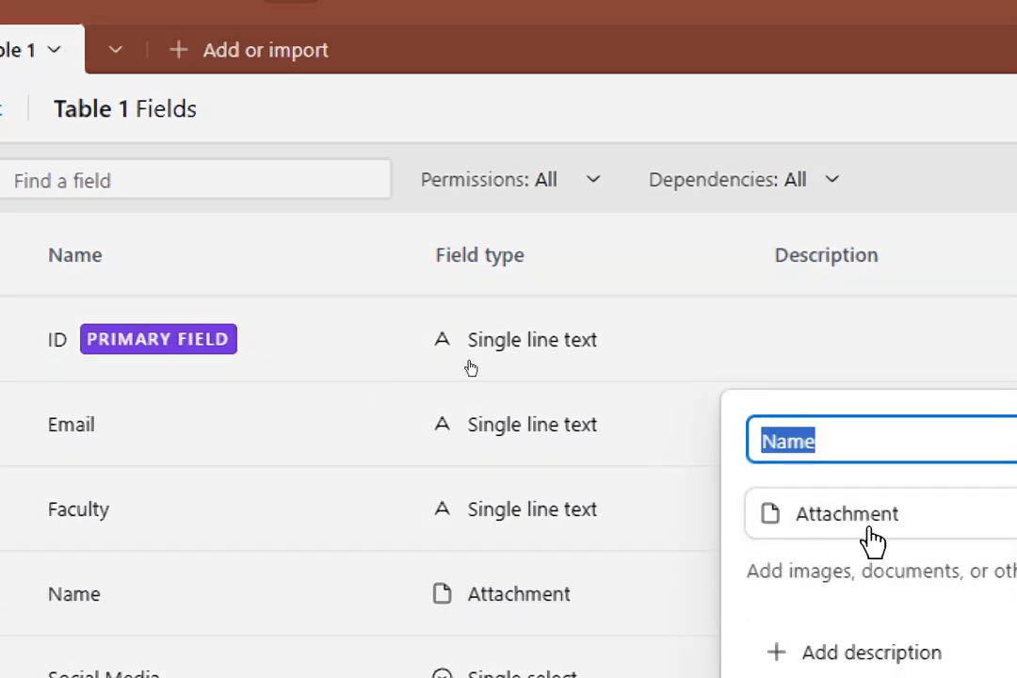
left_click(1008, 514)
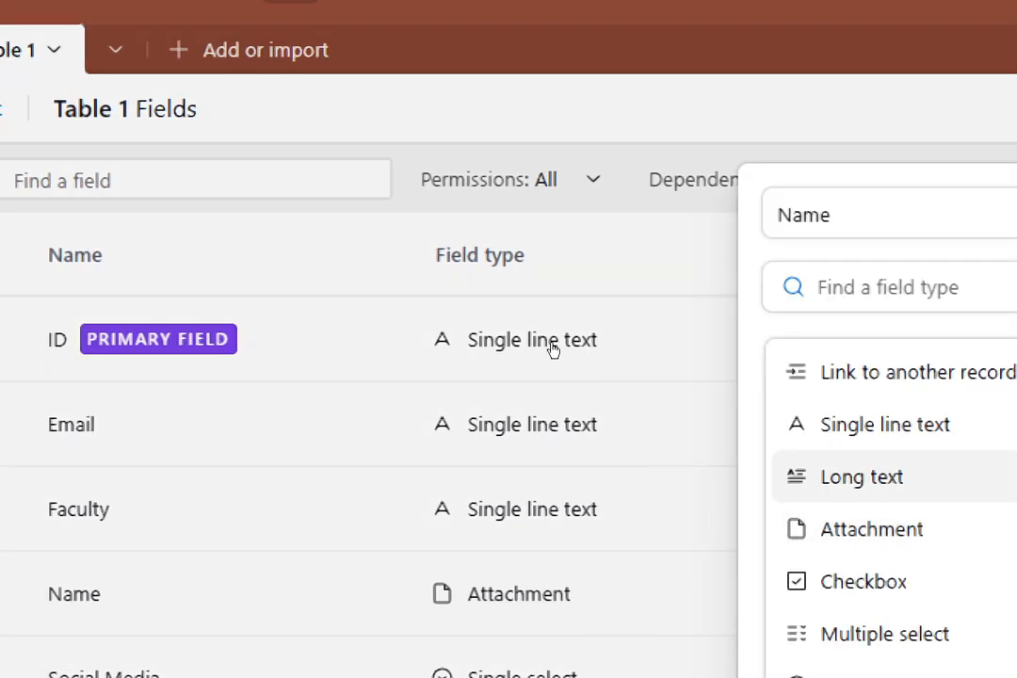
left_click(958, 428)
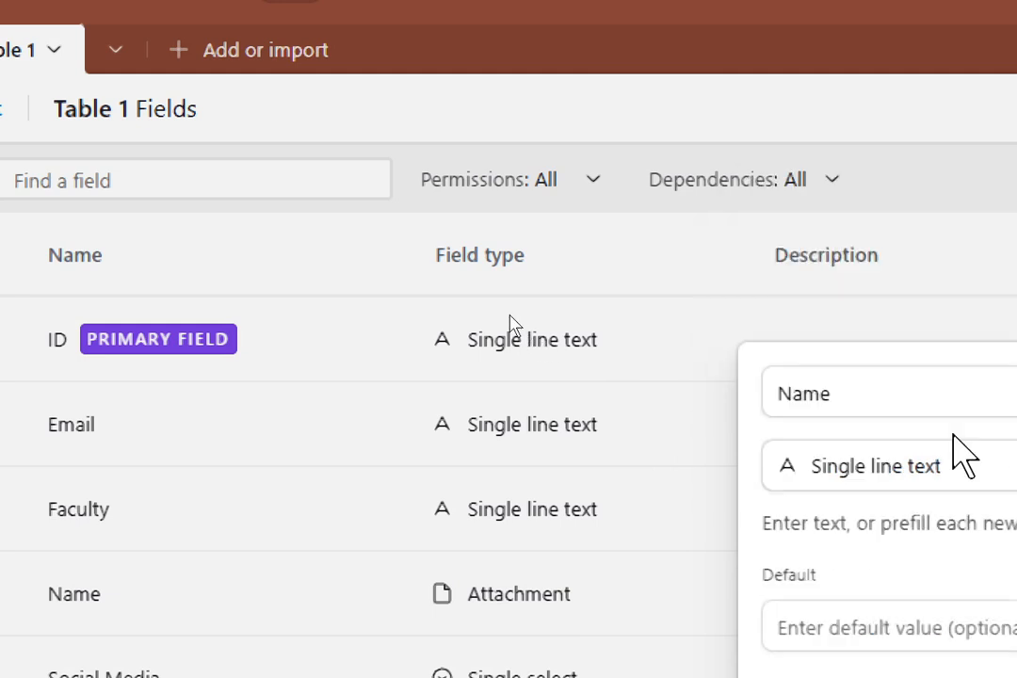
left_click(669, 459)
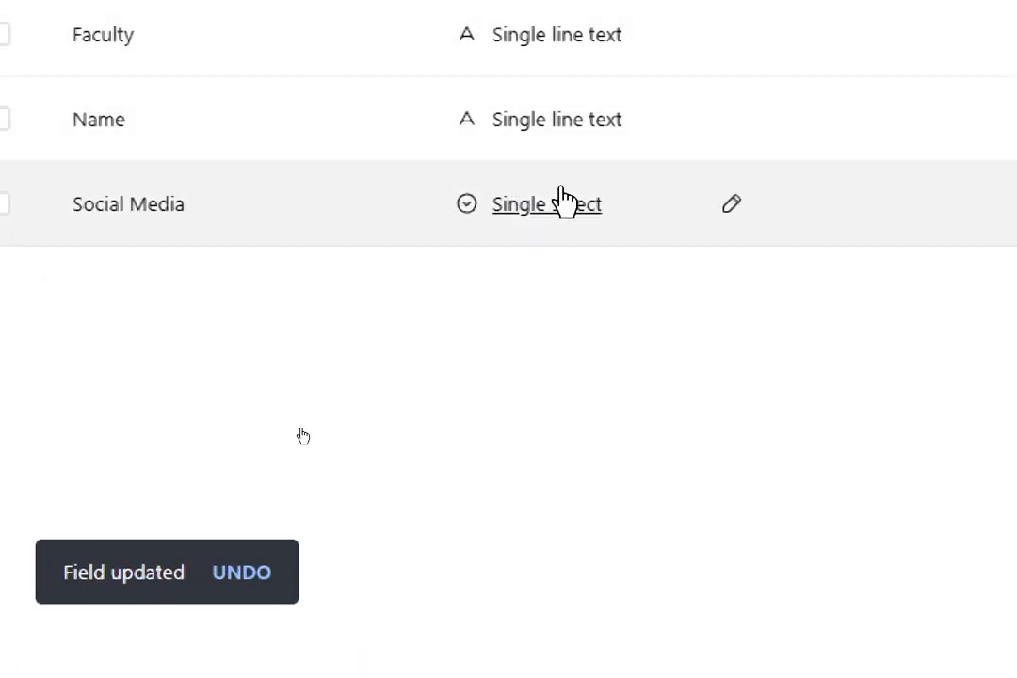
Step: Change the Social Media field's type to URL and save the field
left_click(723, 213)
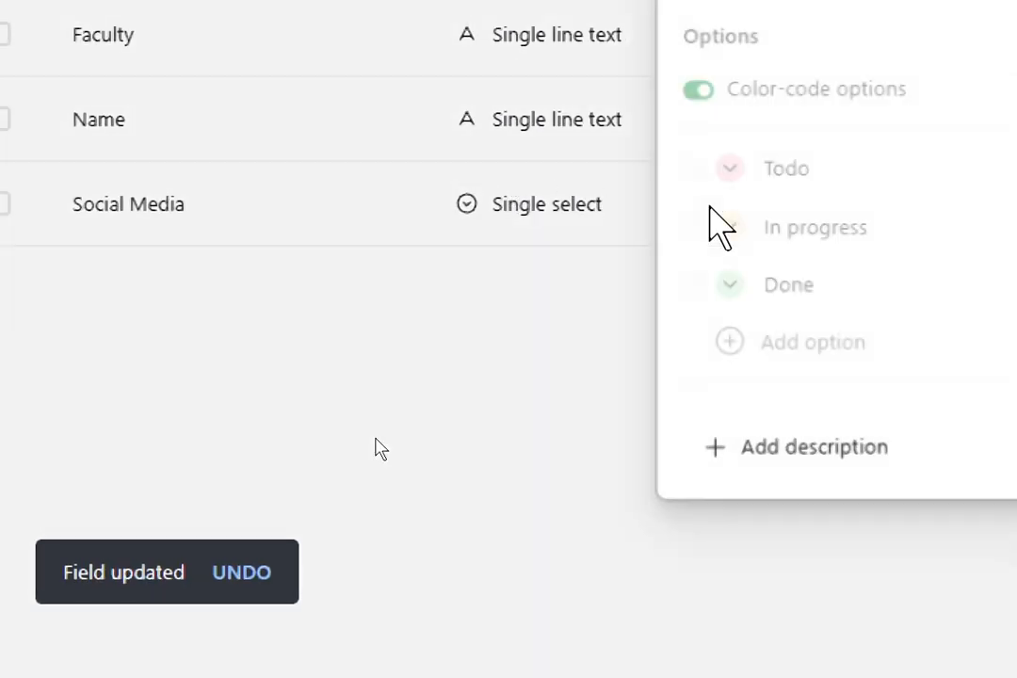
left_click(601, 227)
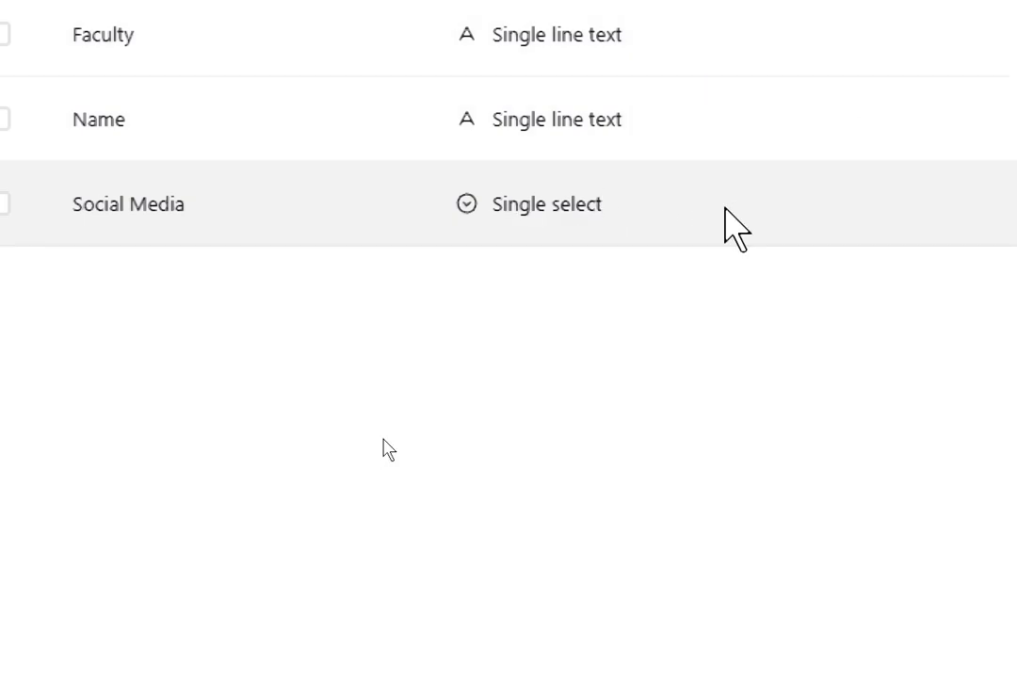
left_click(696, 221)
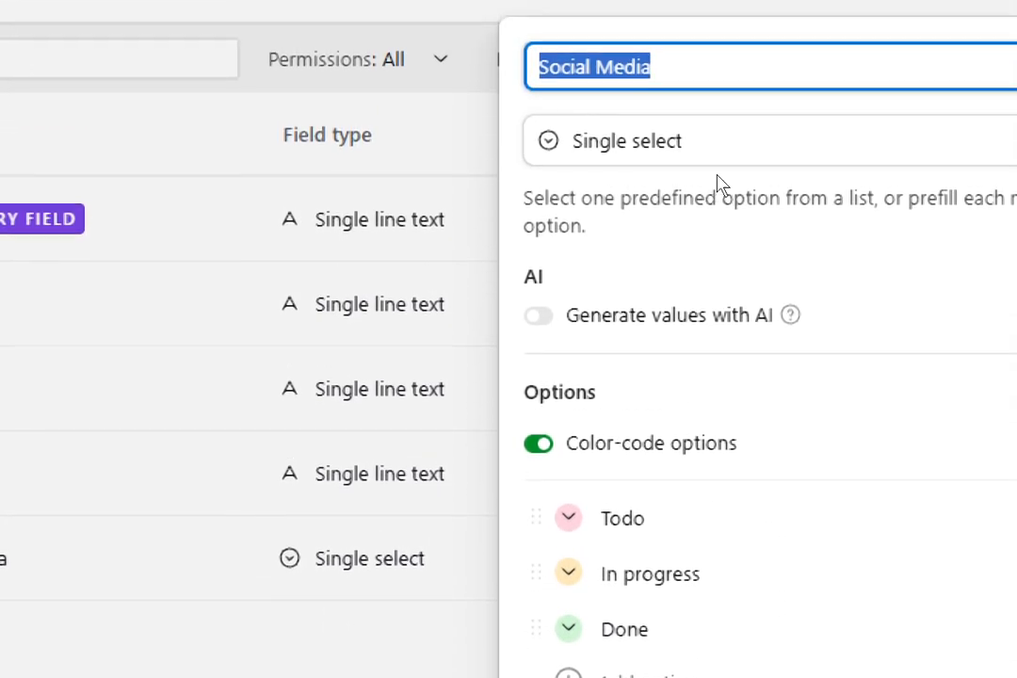
left_click(659, 153)
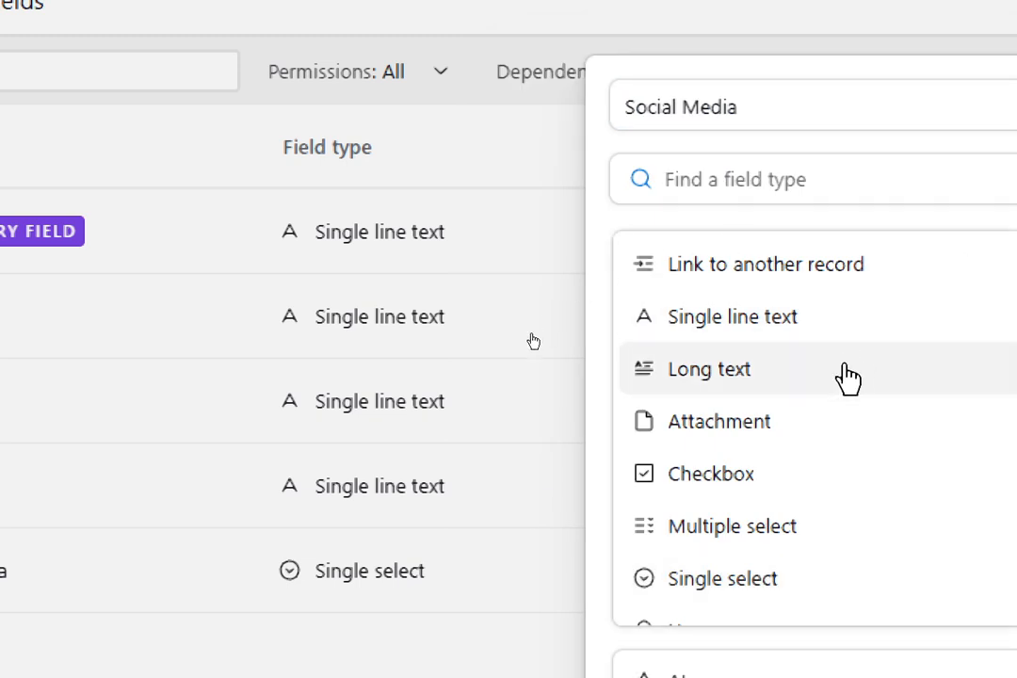
scroll(809, 414, "down", 3)
scroll(774, 465, "down", 2)
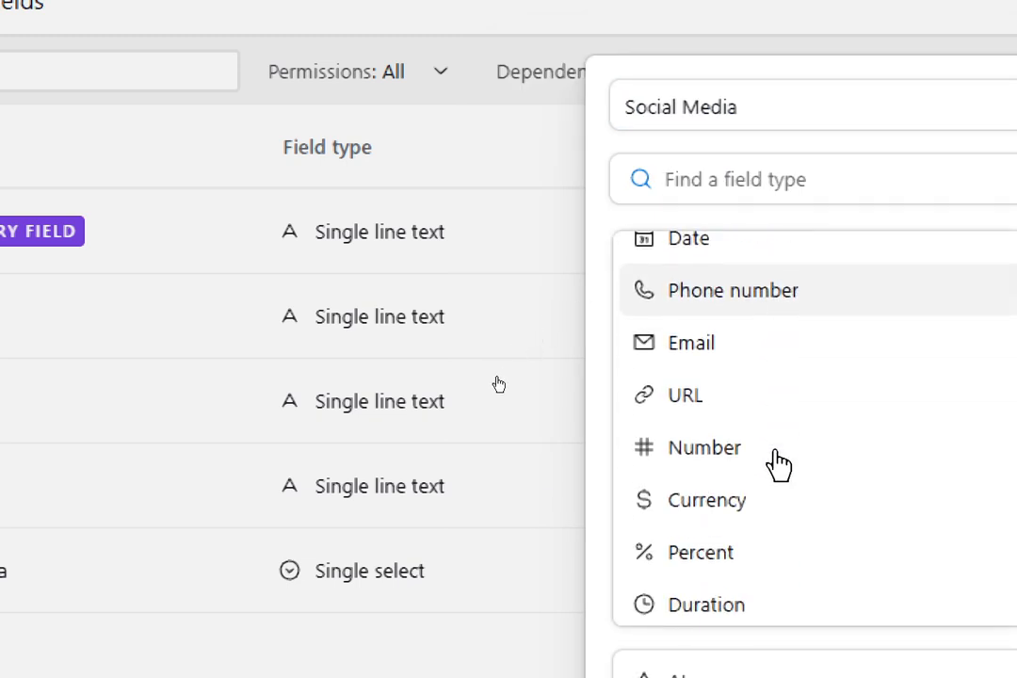
left_click(686, 397)
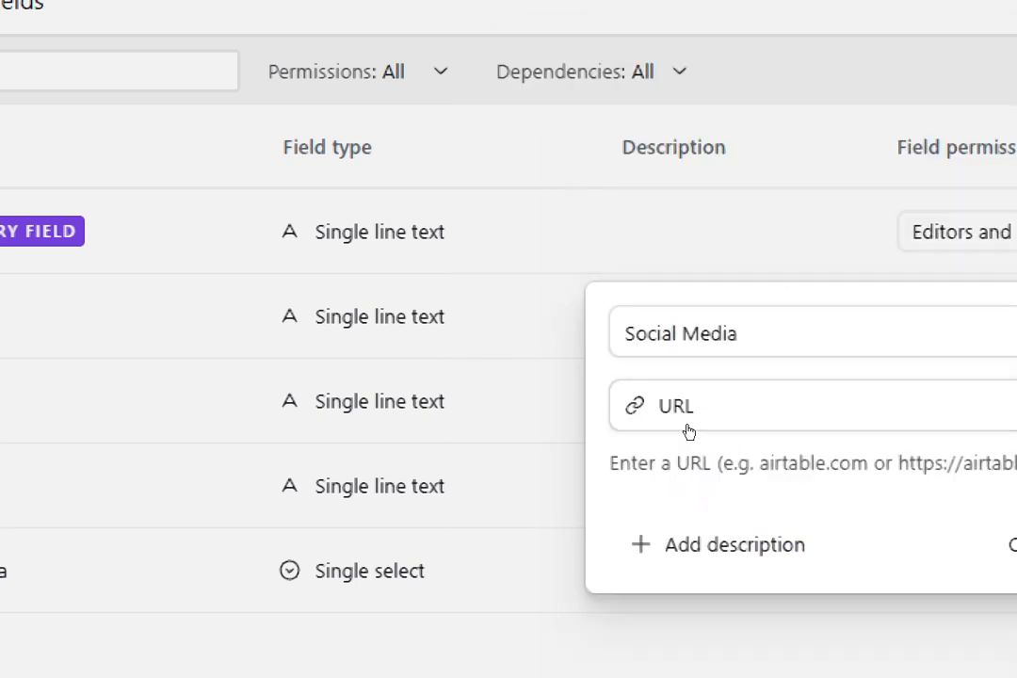
left_click(689, 431)
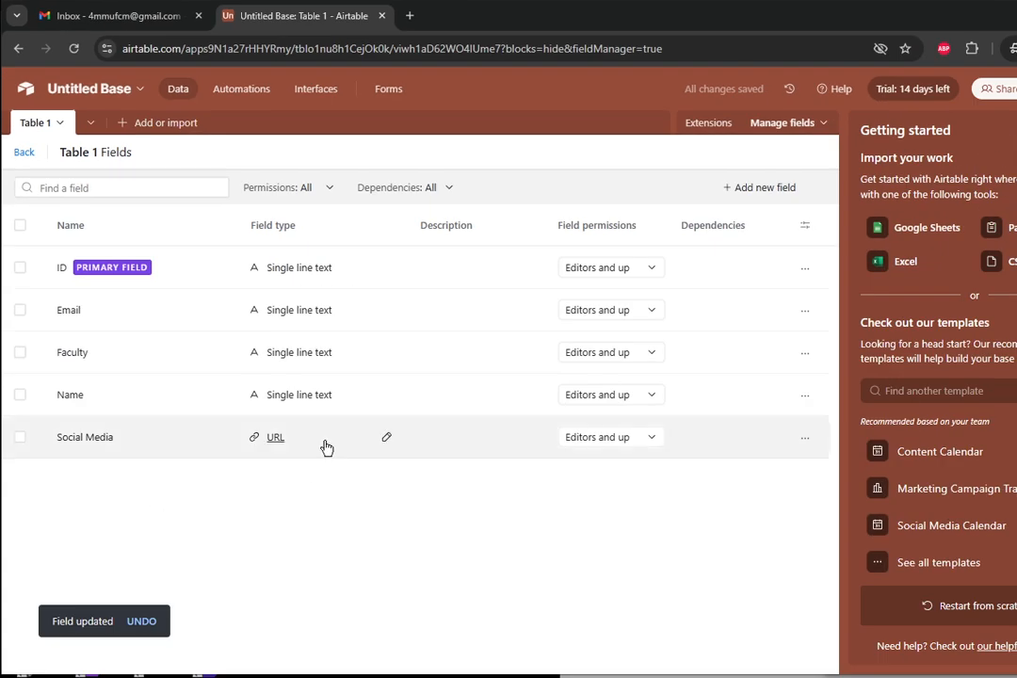
Step: Add a new Attachment field named Mug Shot to Table 1
left_click(732, 197)
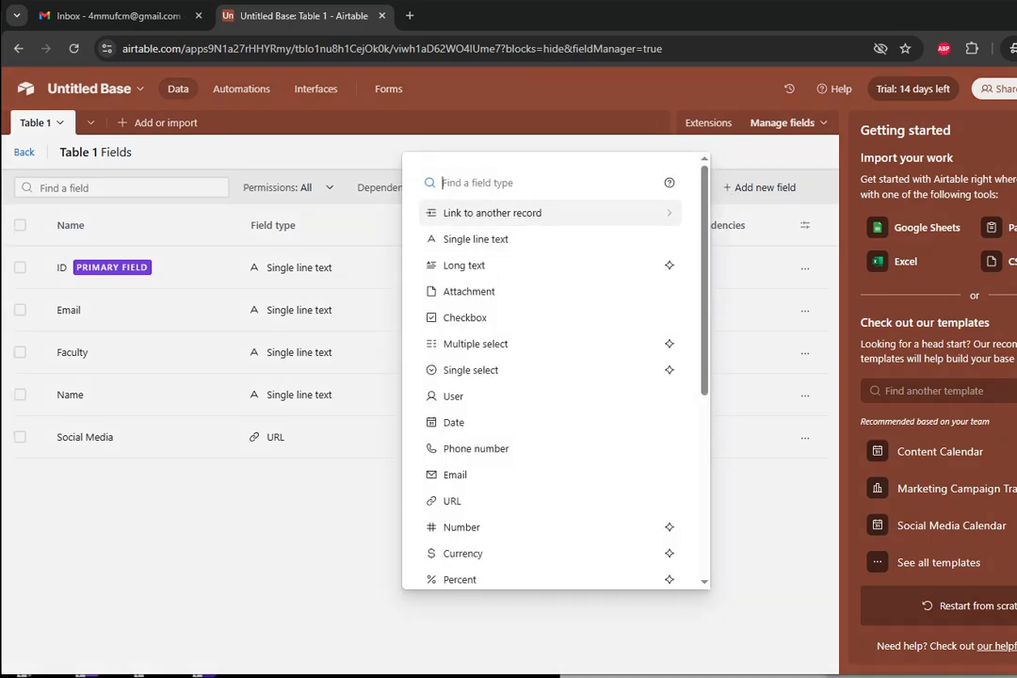
type("photo")
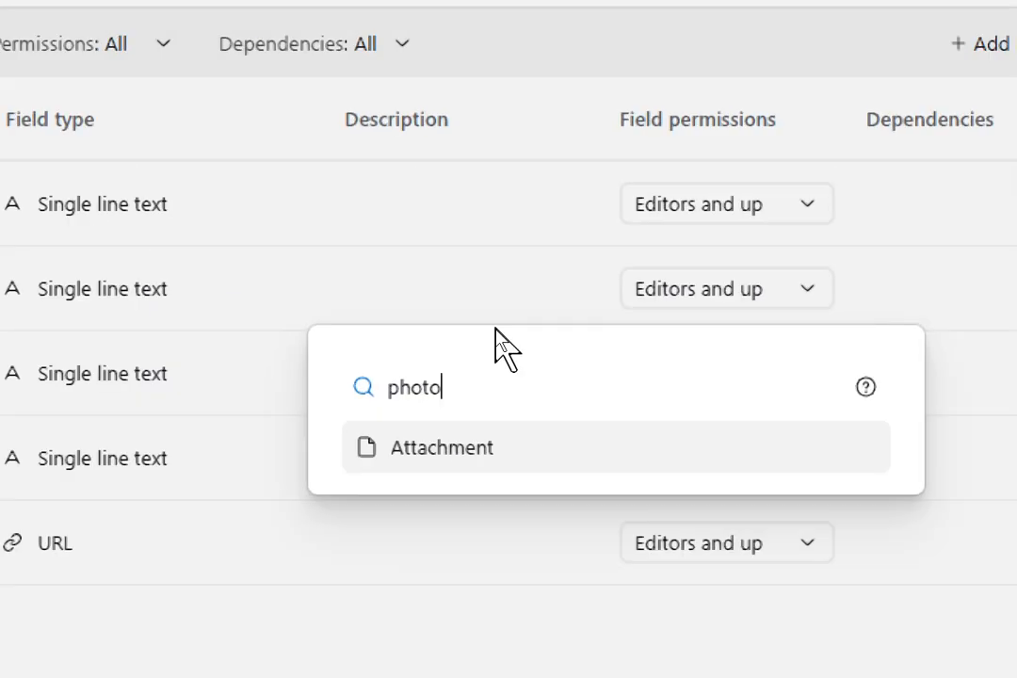
left_click(482, 452)
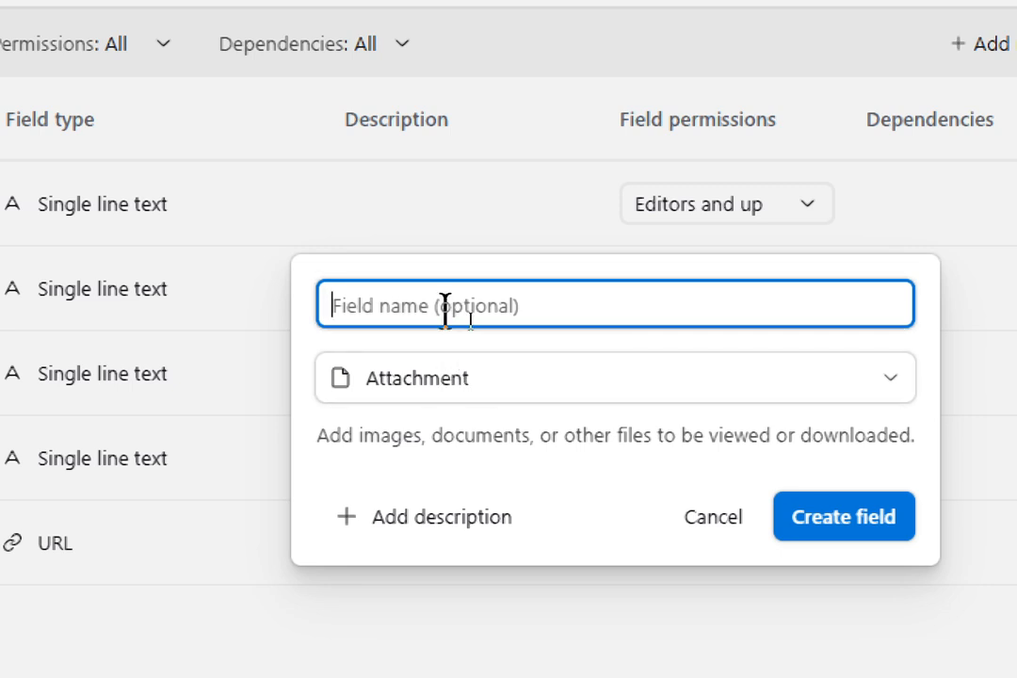
type("Mug ")
type("Shot")
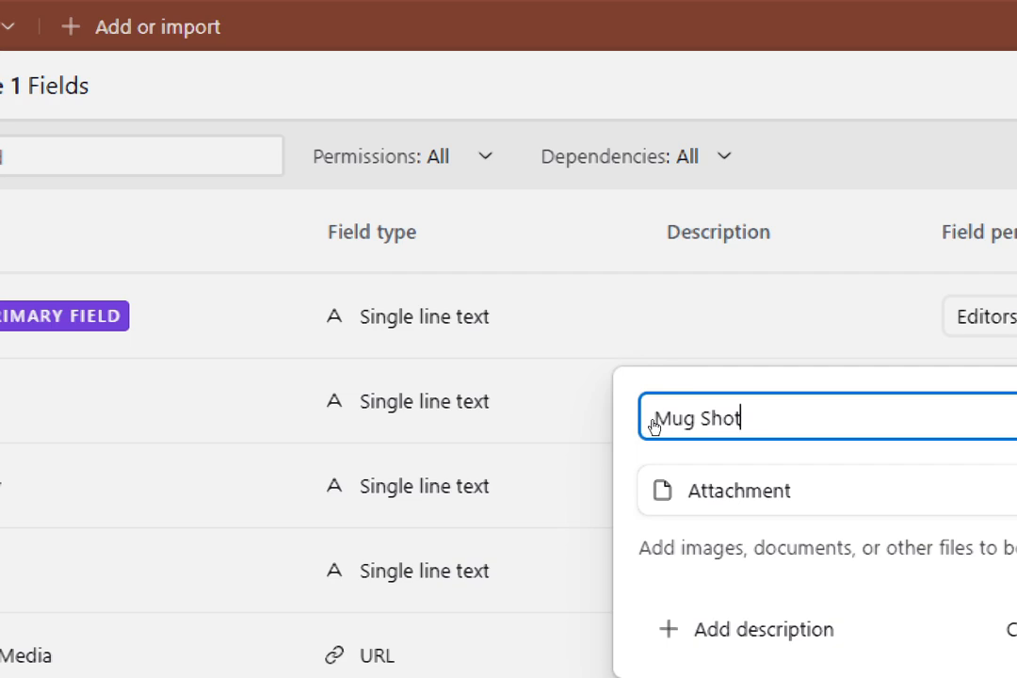
left_click(661, 431)
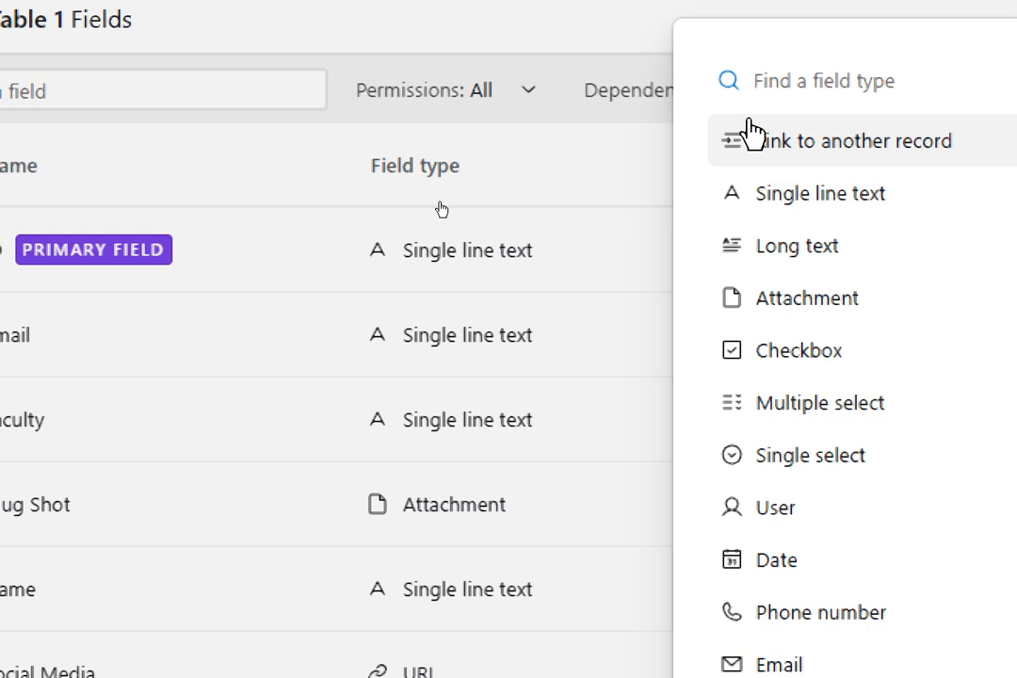
Step: Create another Attachment field named Side Portrait in Table 1
left_click(806, 304)
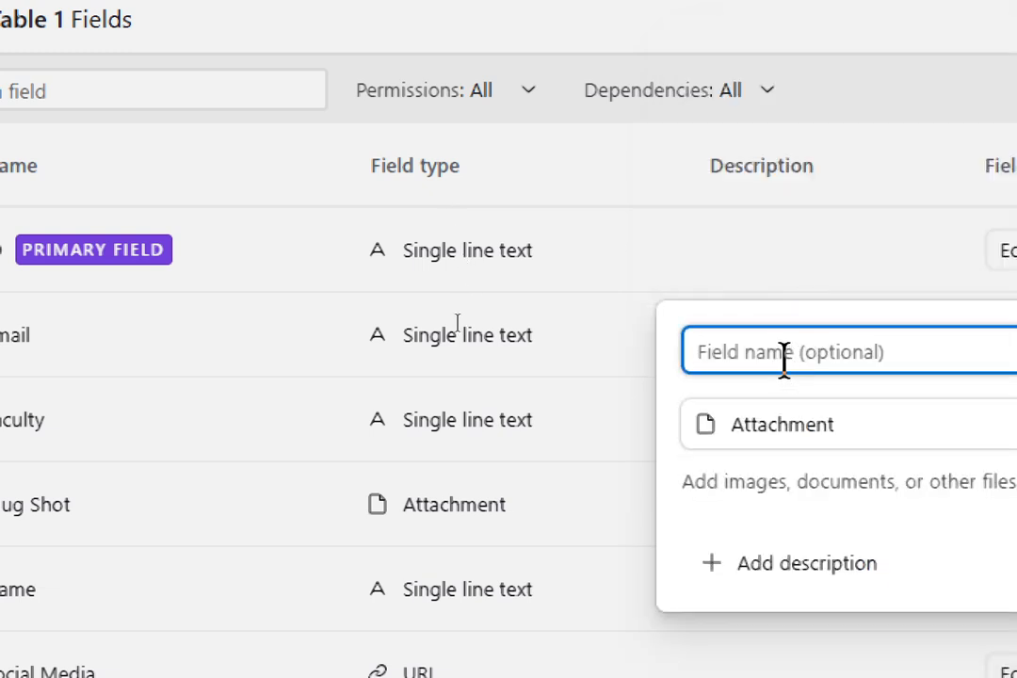
type("Side")
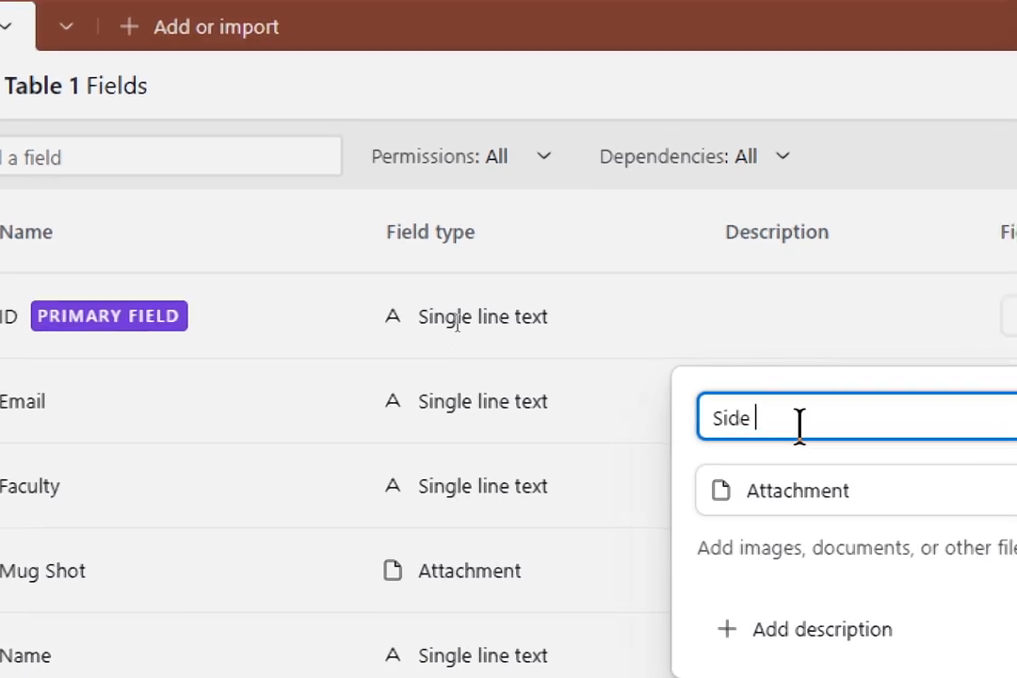
type(" Portra")
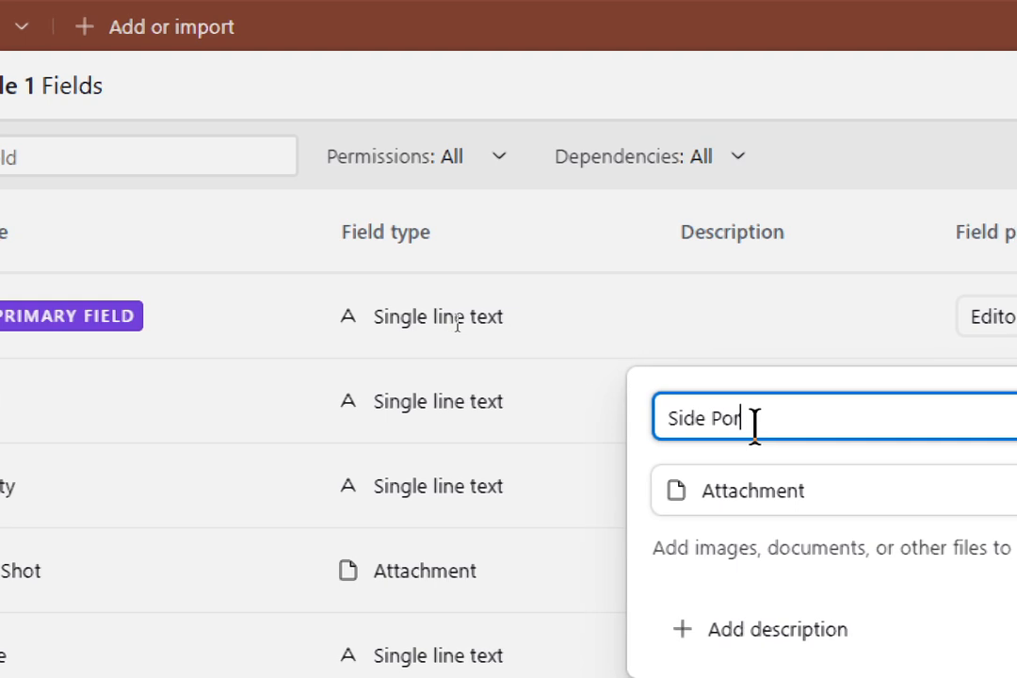
type("it")
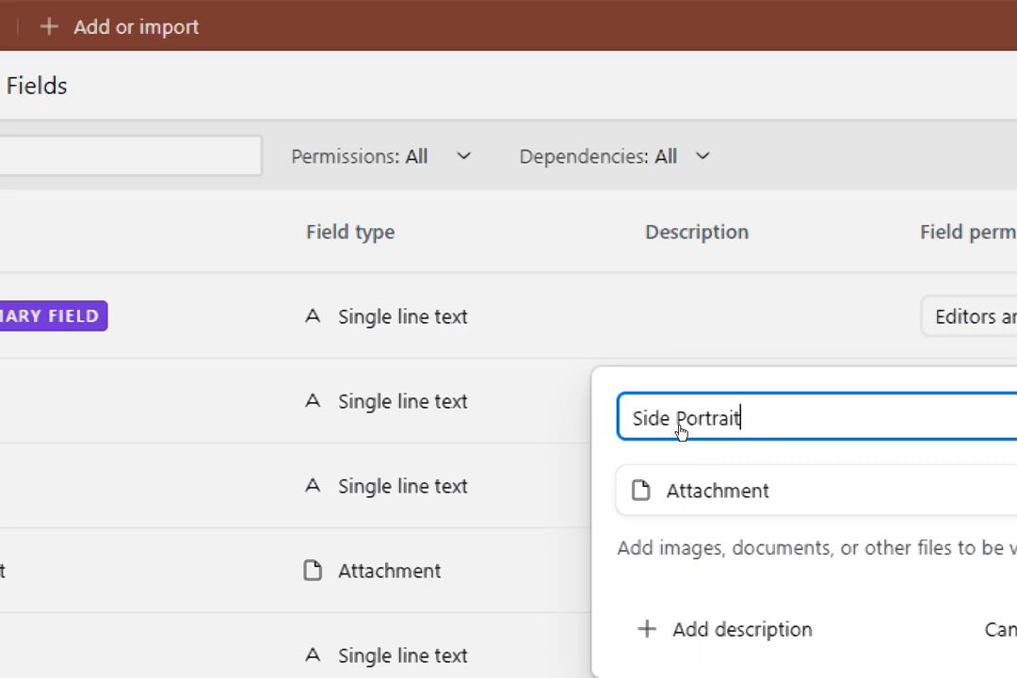
key("Return")
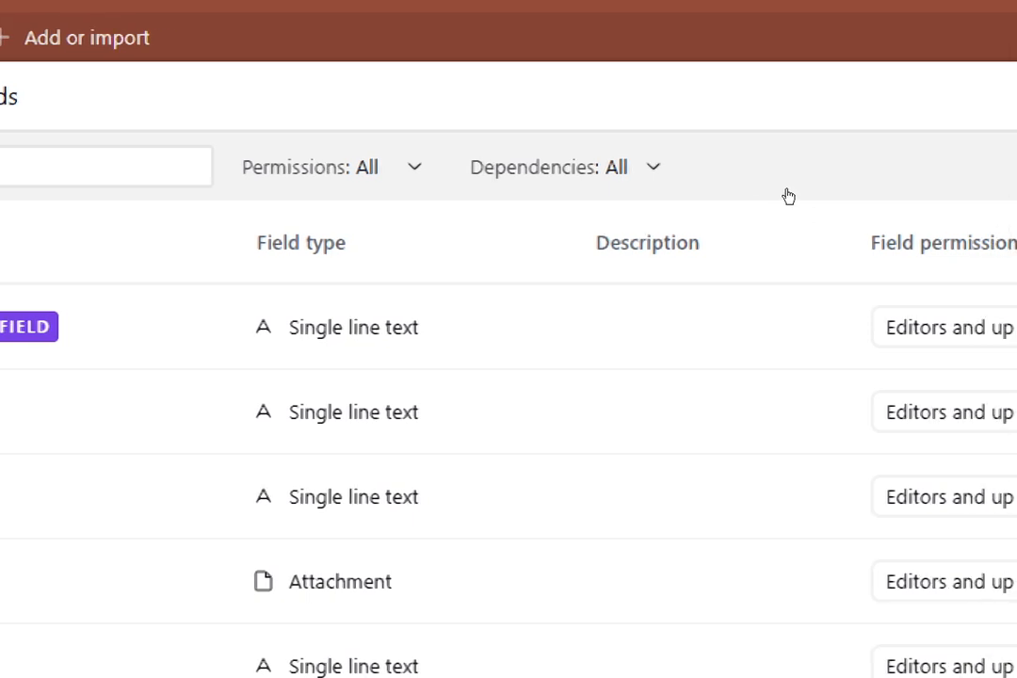
Step: Start adding another field and search the available field types for one that suits video
left_click(790, 196)
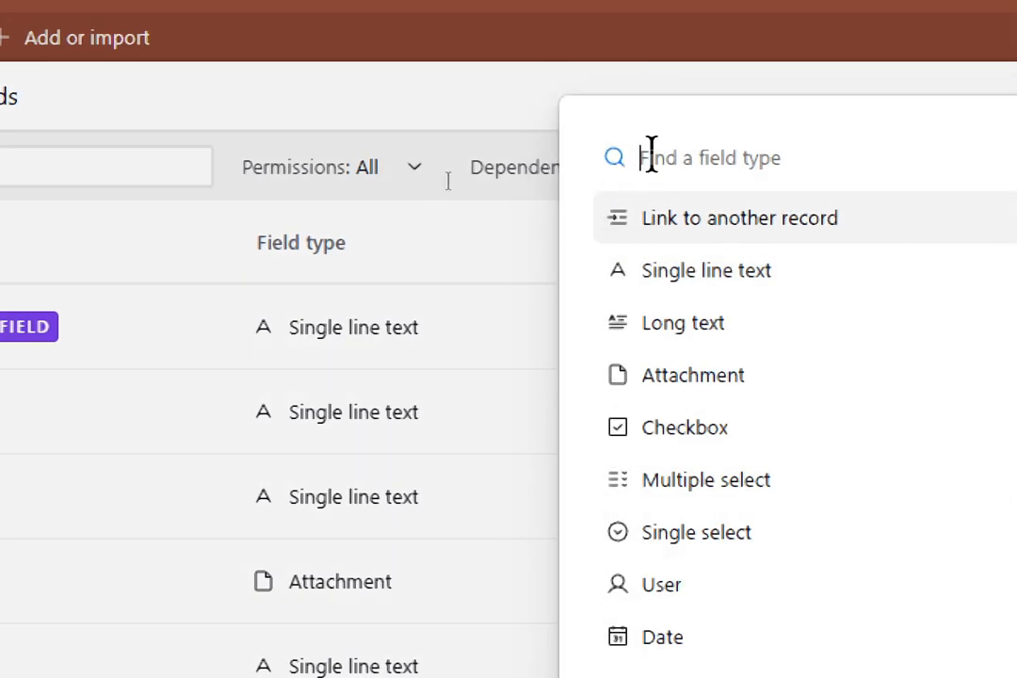
type("video")
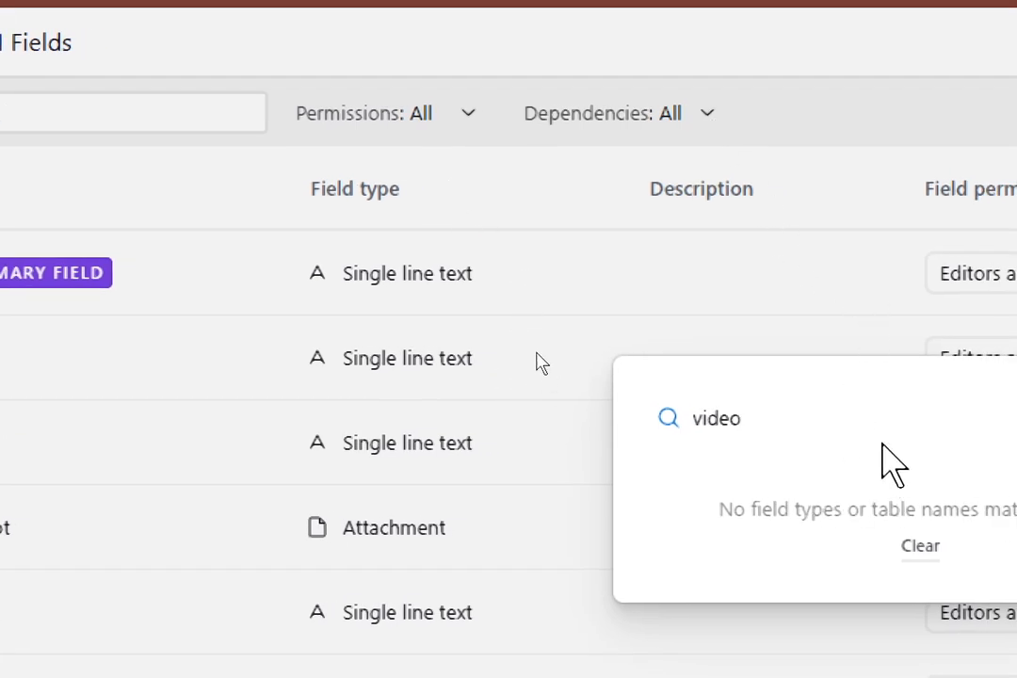
left_click_drag(749, 418, 674, 427)
key("BackSpace")
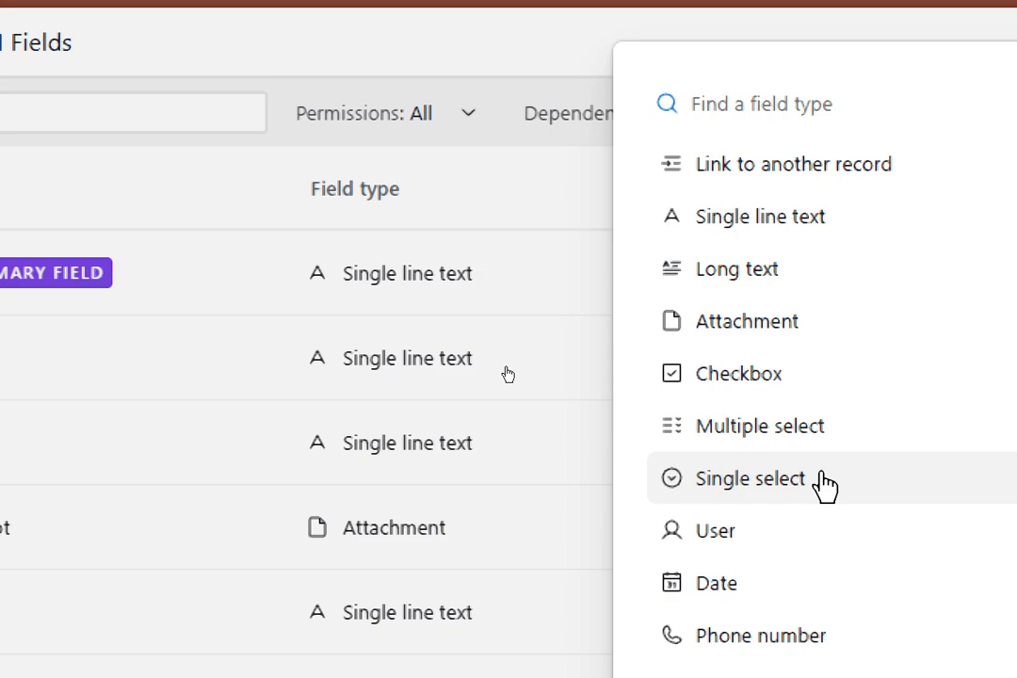
scroll(819, 475, "down", 3)
scroll(824, 485, "down", 4)
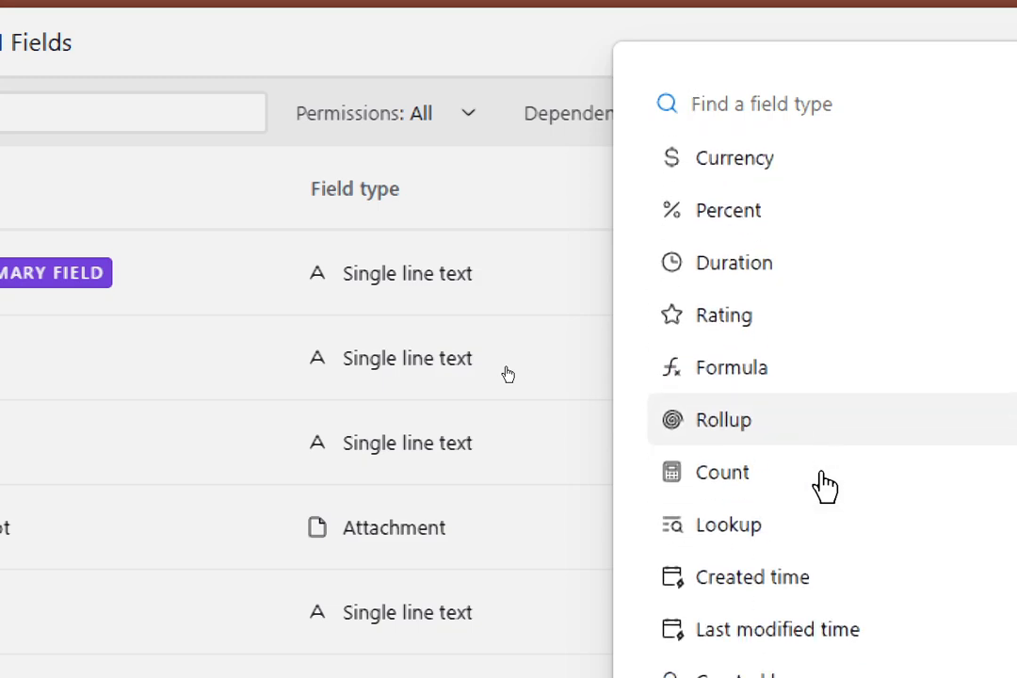
scroll(824, 485, "up", 7)
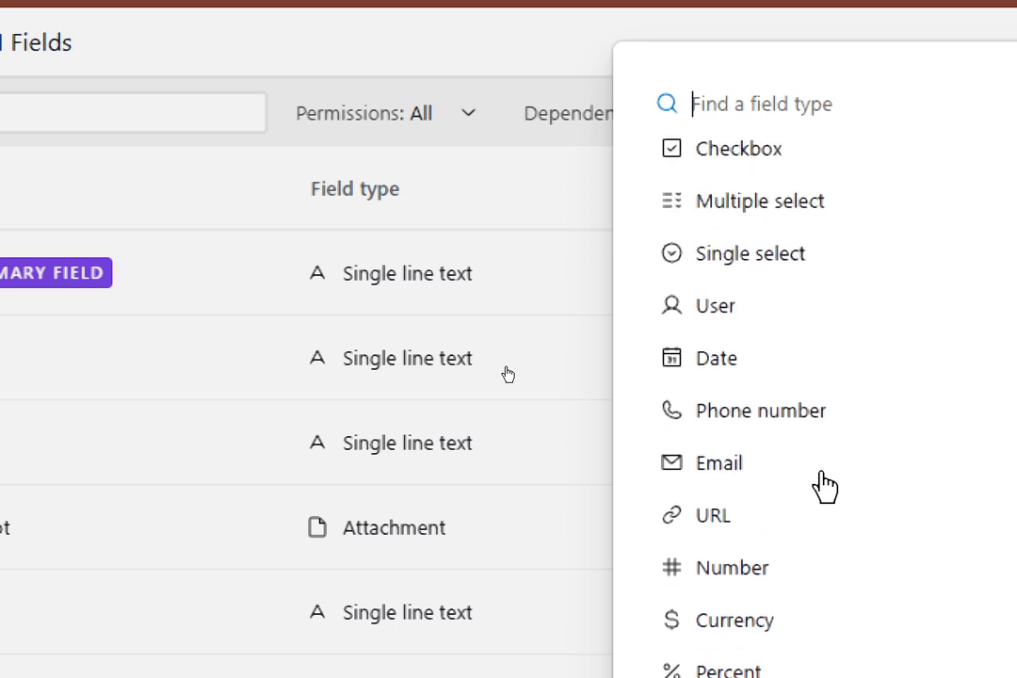
scroll(824, 485, "up", 2)
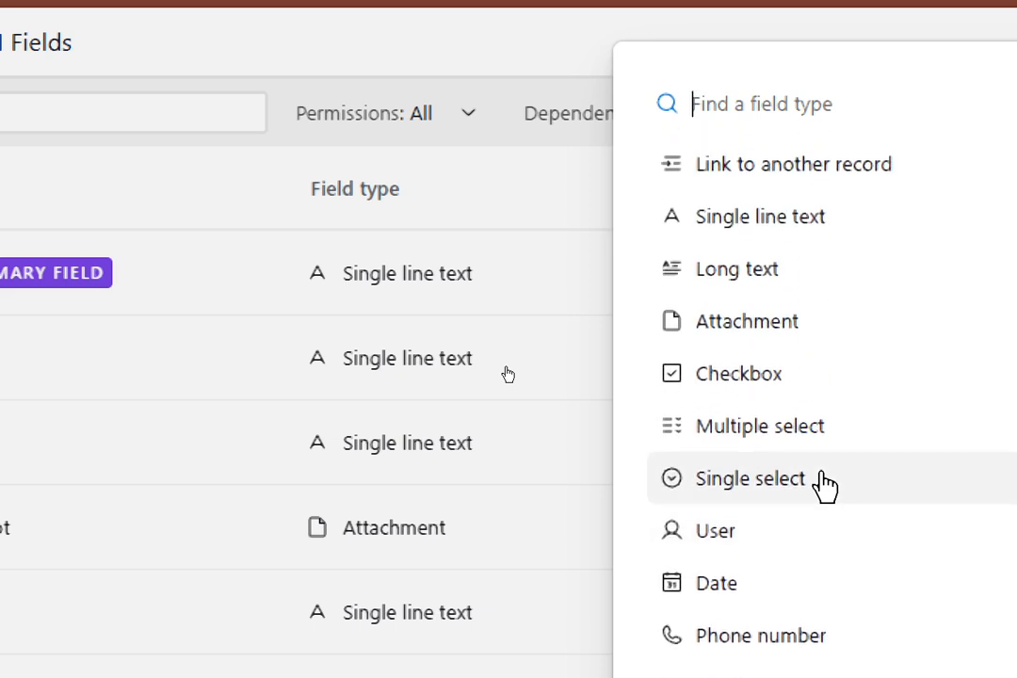
scroll(824, 485, "down", 6)
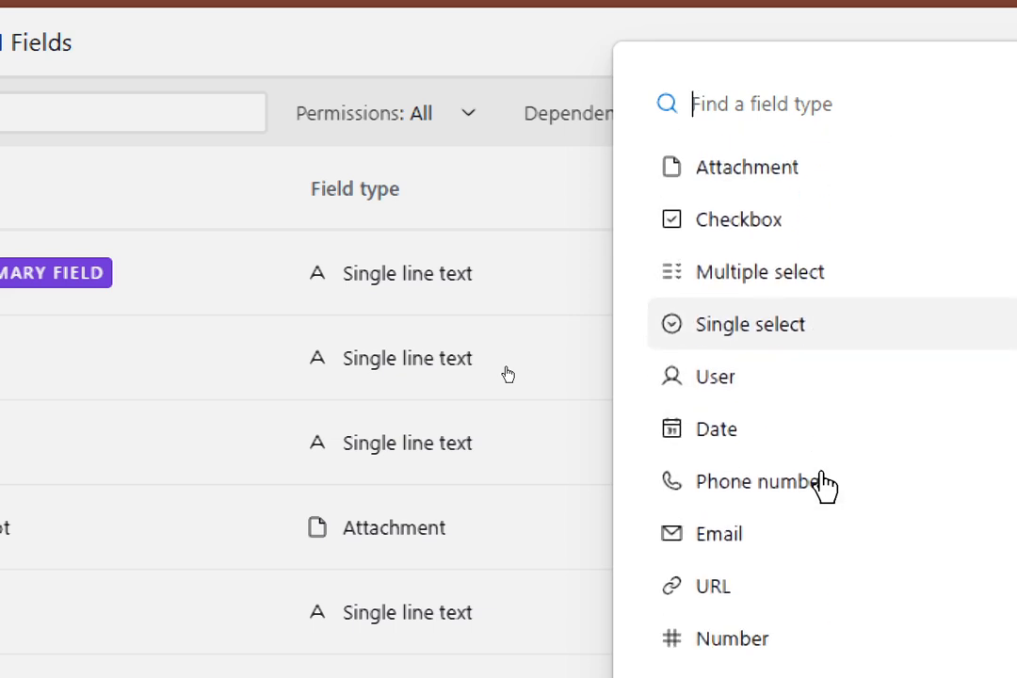
scroll(824, 485, "down", 2)
scroll(824, 485, "down", 5)
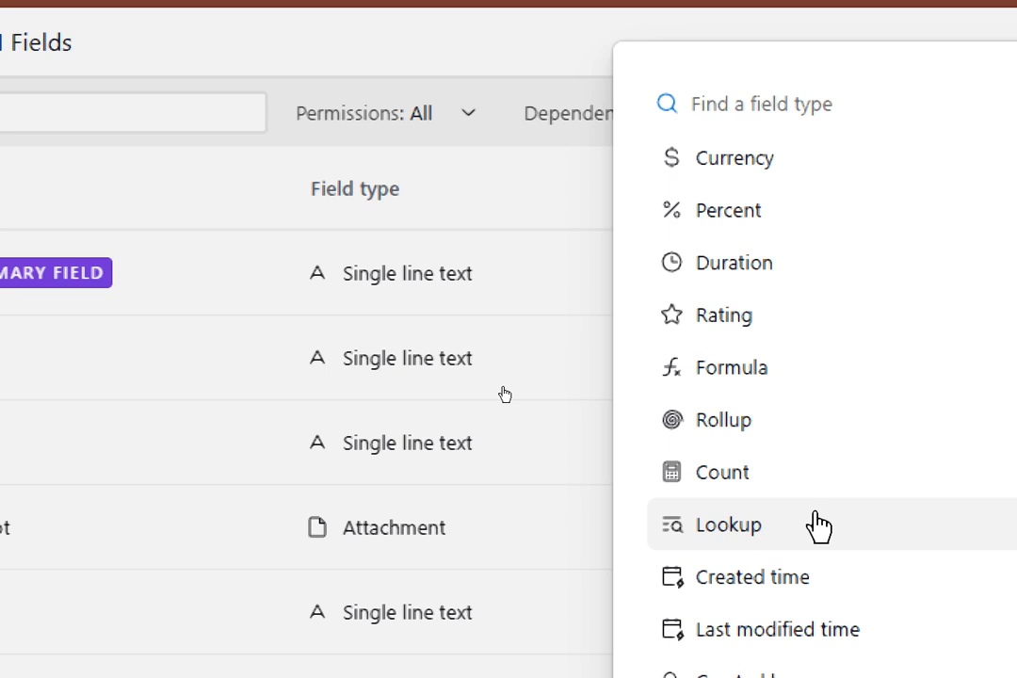
scroll(801, 495, "up", 13)
scroll(800, 480, "down", 3)
scroll(788, 395, "up", 3)
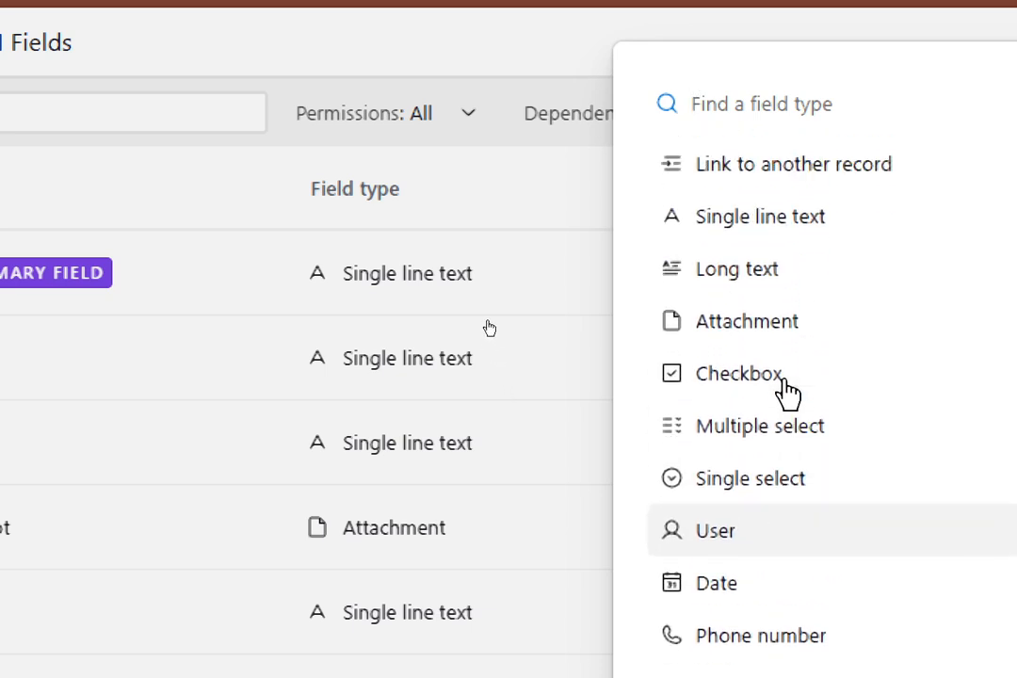
Step: Choose the Attachment type for the new field, name it Short Video and create it
left_click(748, 323)
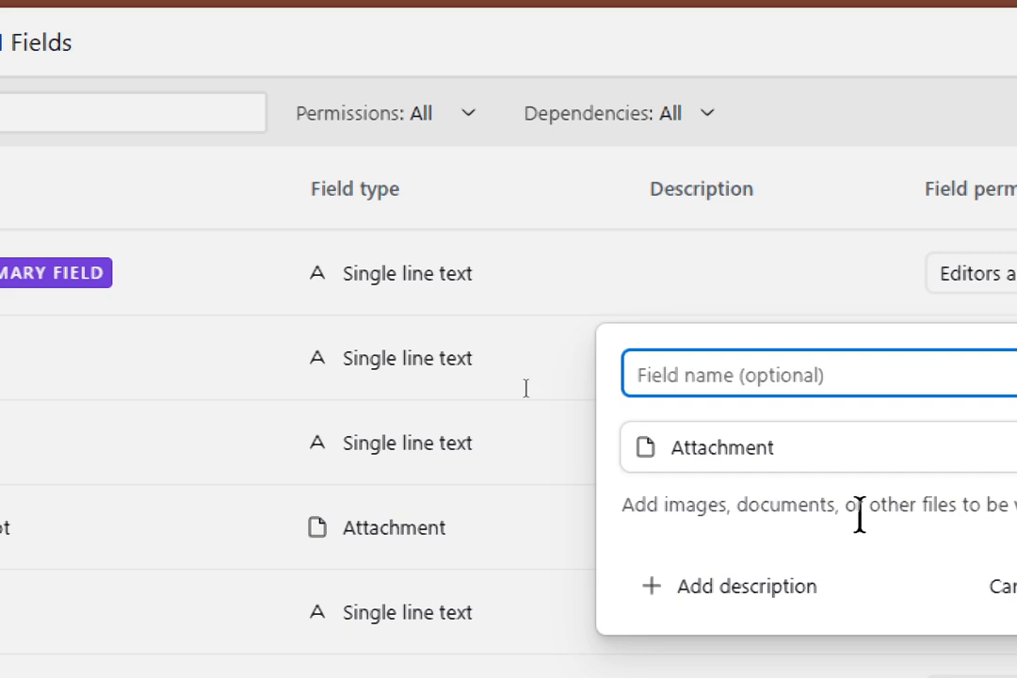
left_click_drag(862, 514, 1016, 507)
left_click(785, 350)
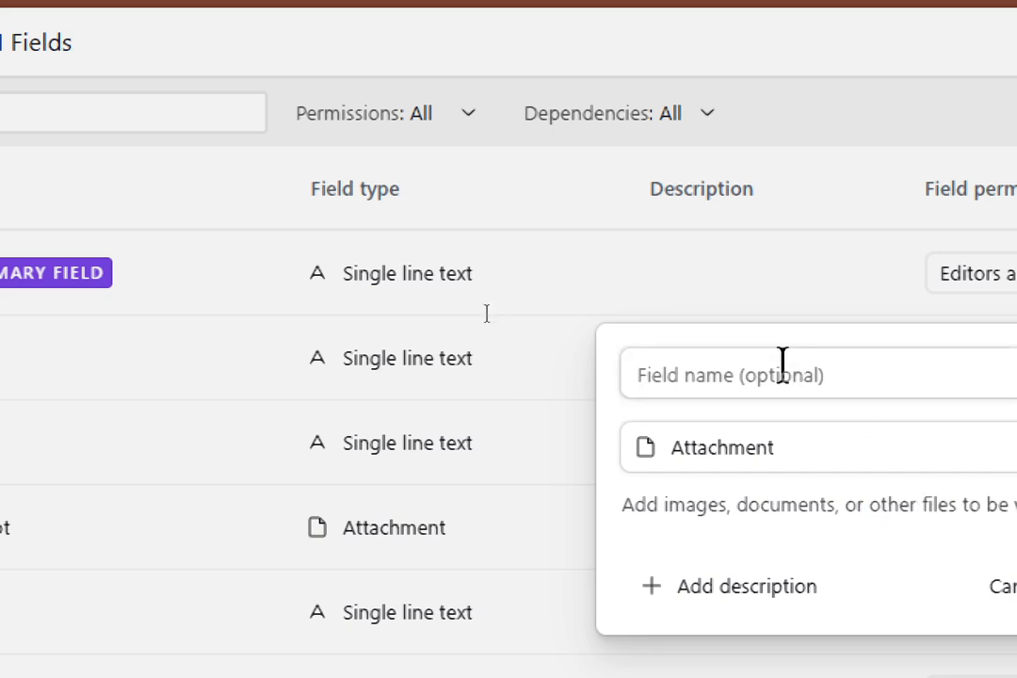
left_click(783, 363)
type("V")
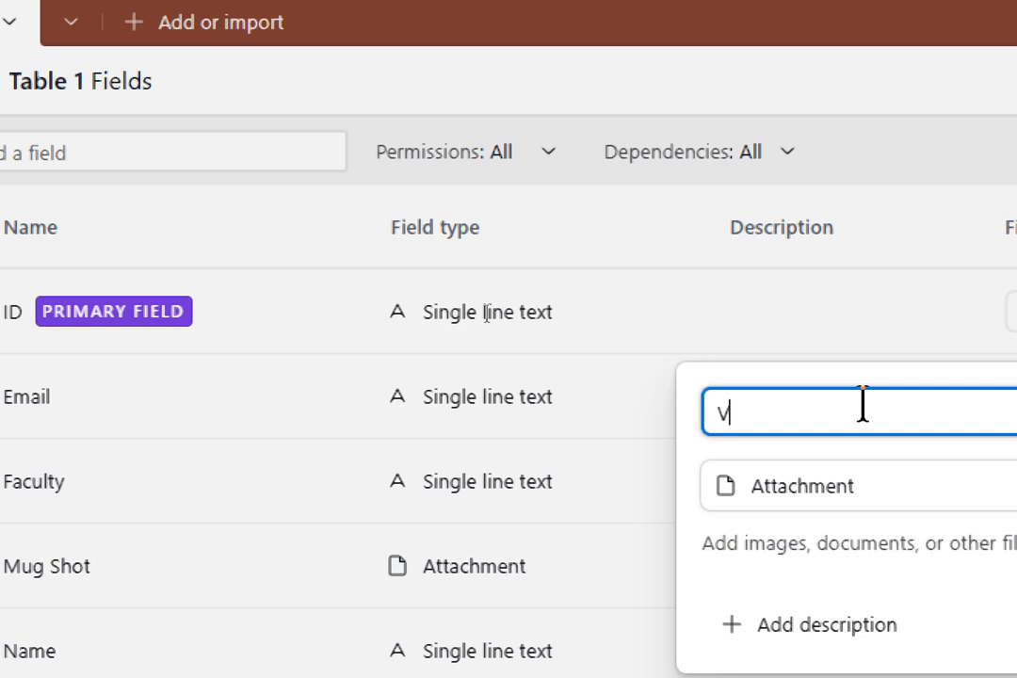
type("ideo")
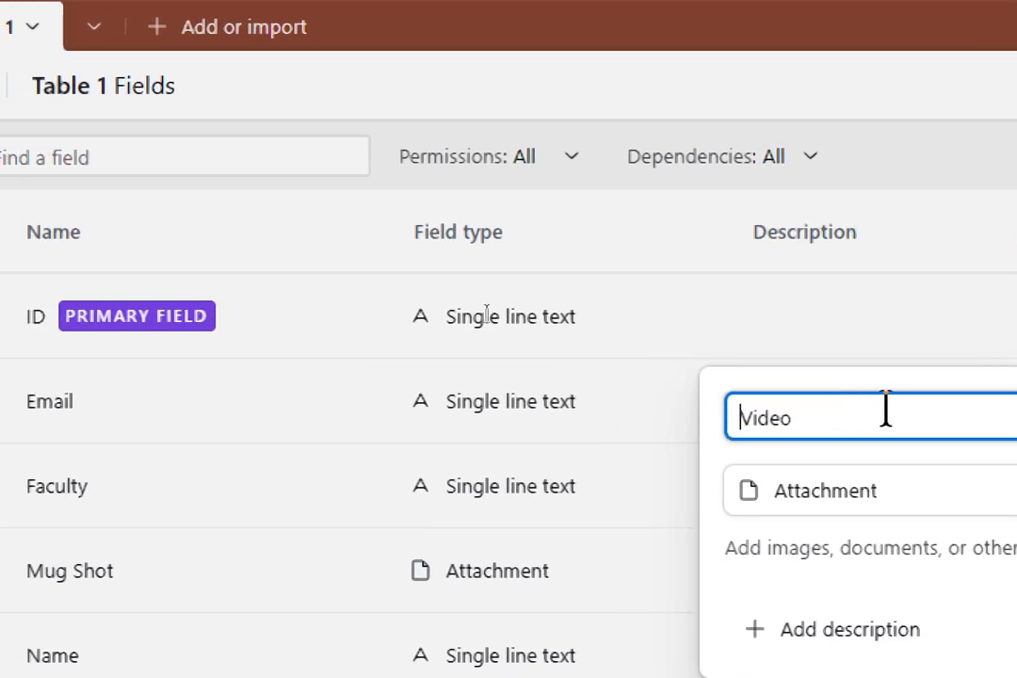
type("Short")
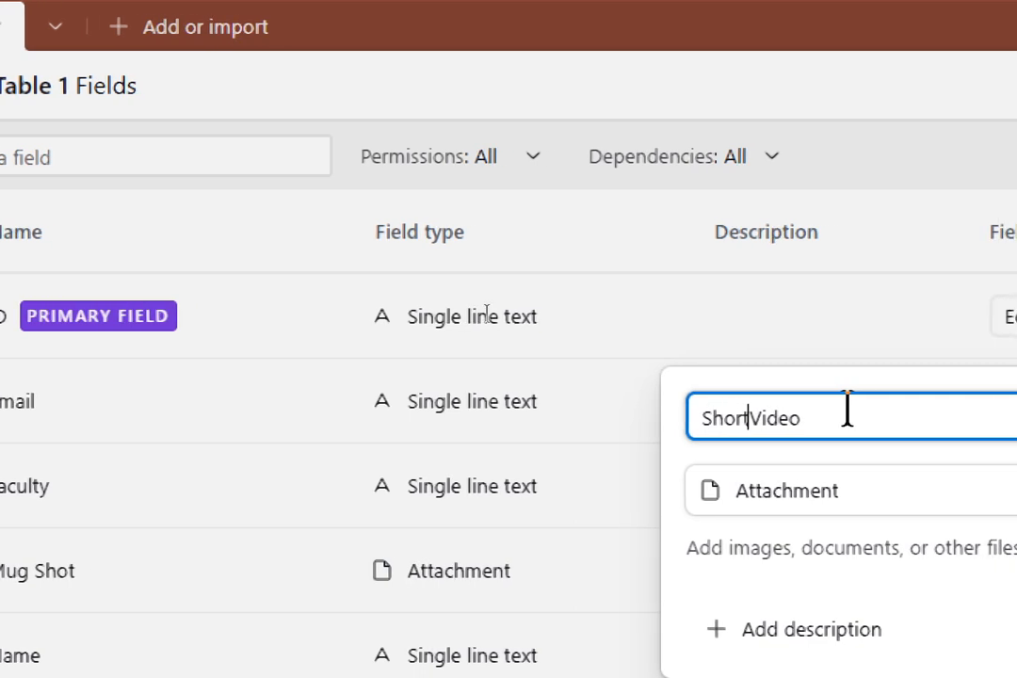
key("Return")
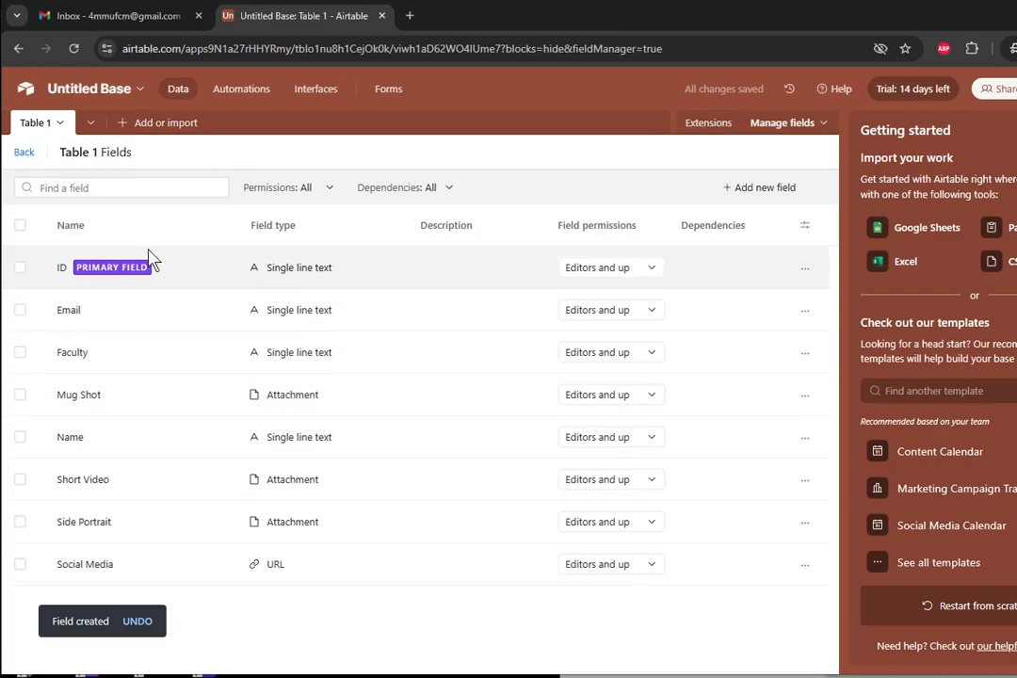
Step: Return to Table 1's grid view, dismissing the Airtable AI introduction and the Getting started template suggestions
left_click(24, 153)
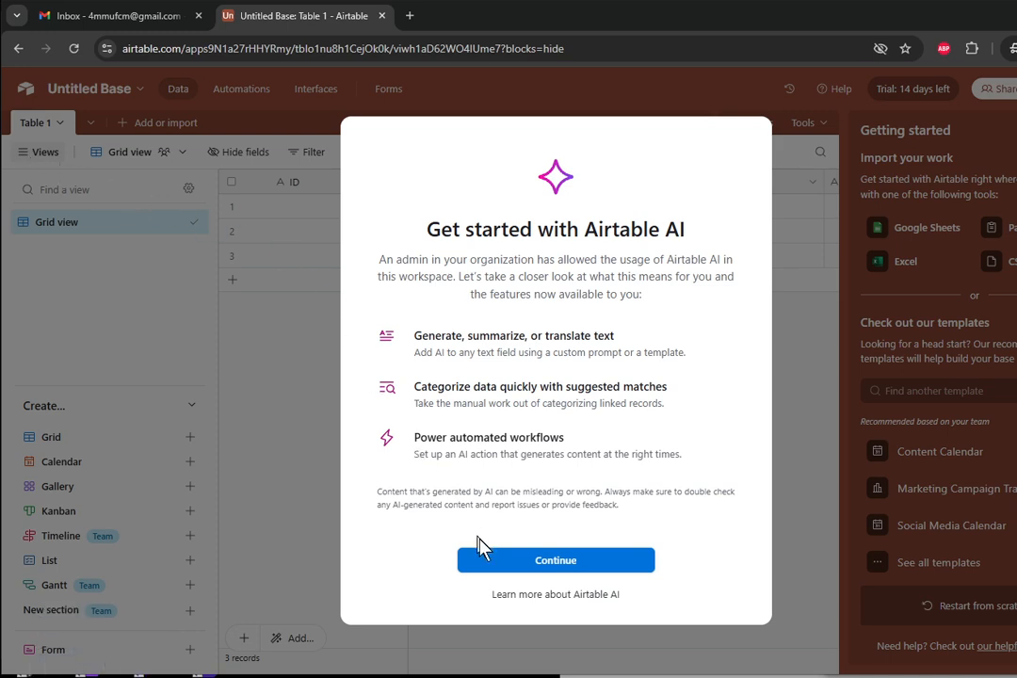
left_click(523, 566)
left_click(355, 218)
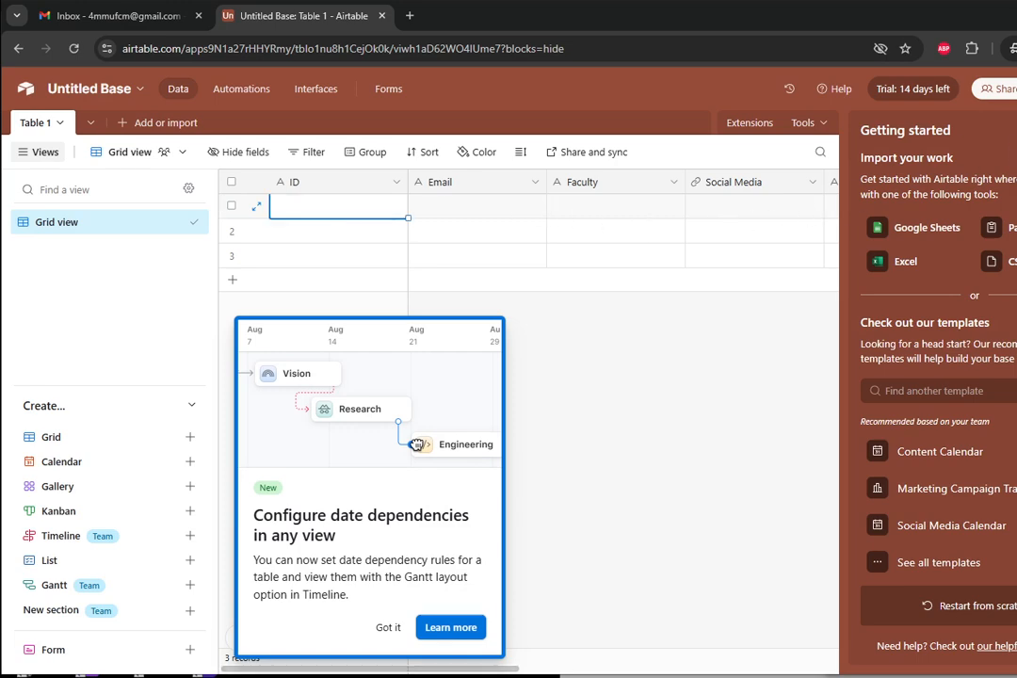
left_click(1016, 130)
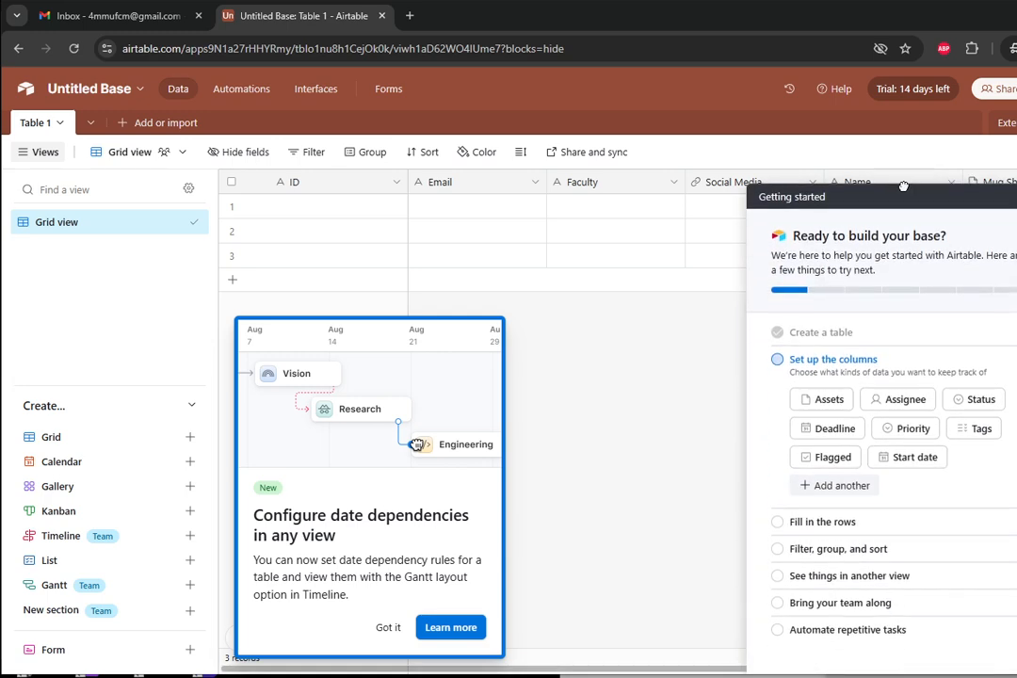
Step: Reorder the fields so that Name, Faculty and Email follow ID, ahead of Social Media
left_click_drag(901, 193, 490, 195)
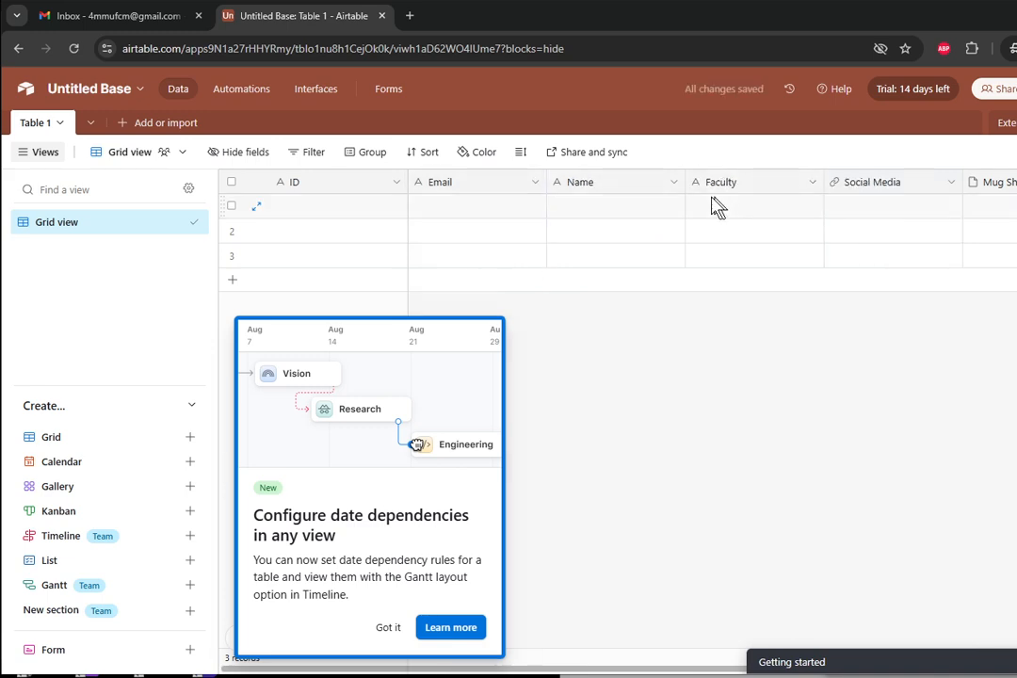
left_click_drag(627, 188, 477, 202)
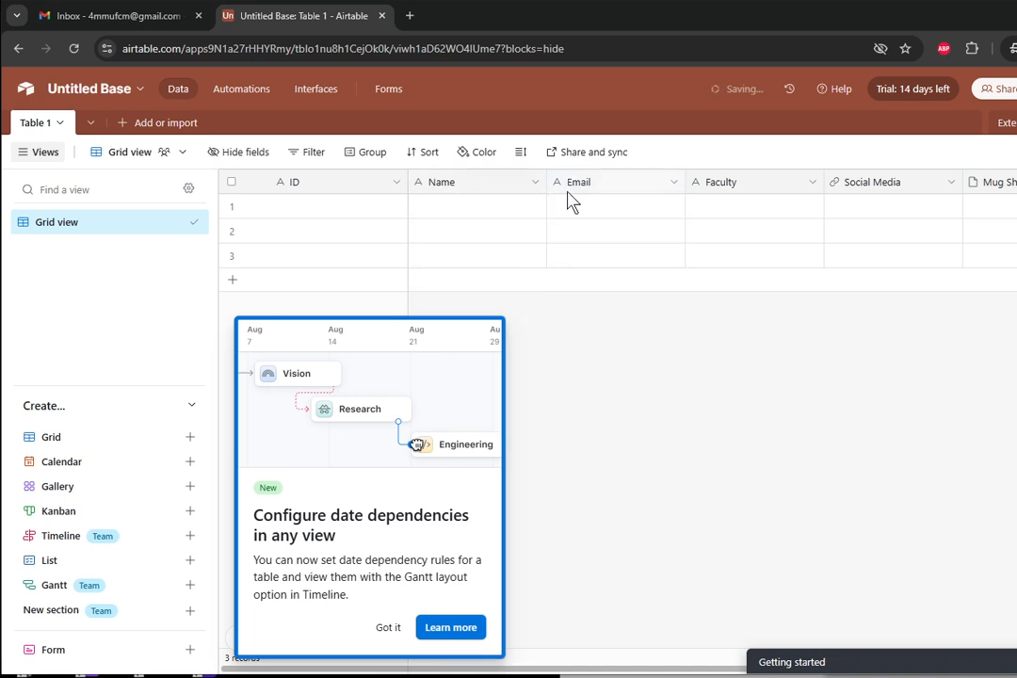
left_click_drag(704, 193, 563, 198)
Step: Fill in the first record with ID 1, the student's name and the faculty
left_click(368, 215)
type("1")
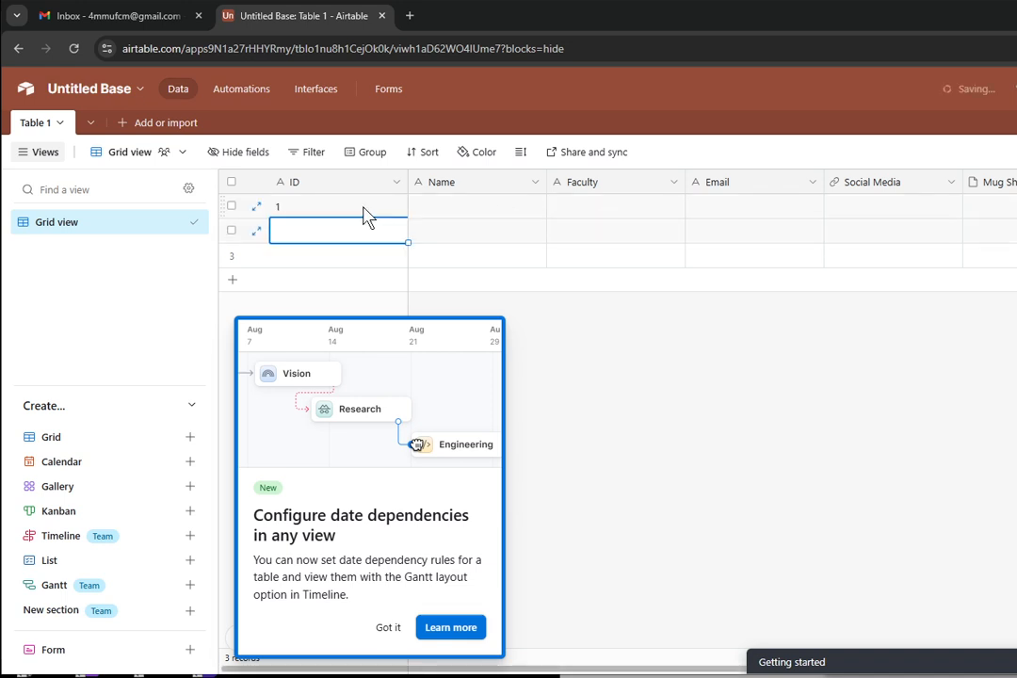
key("Tab")
type("Im")
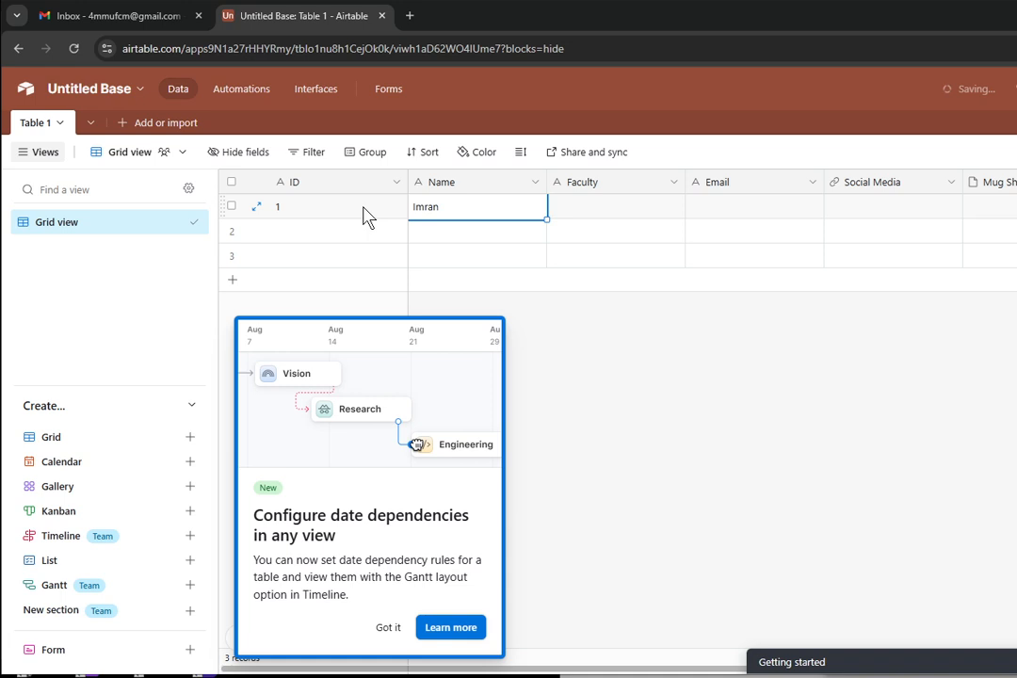
key("Tab")
type("F")
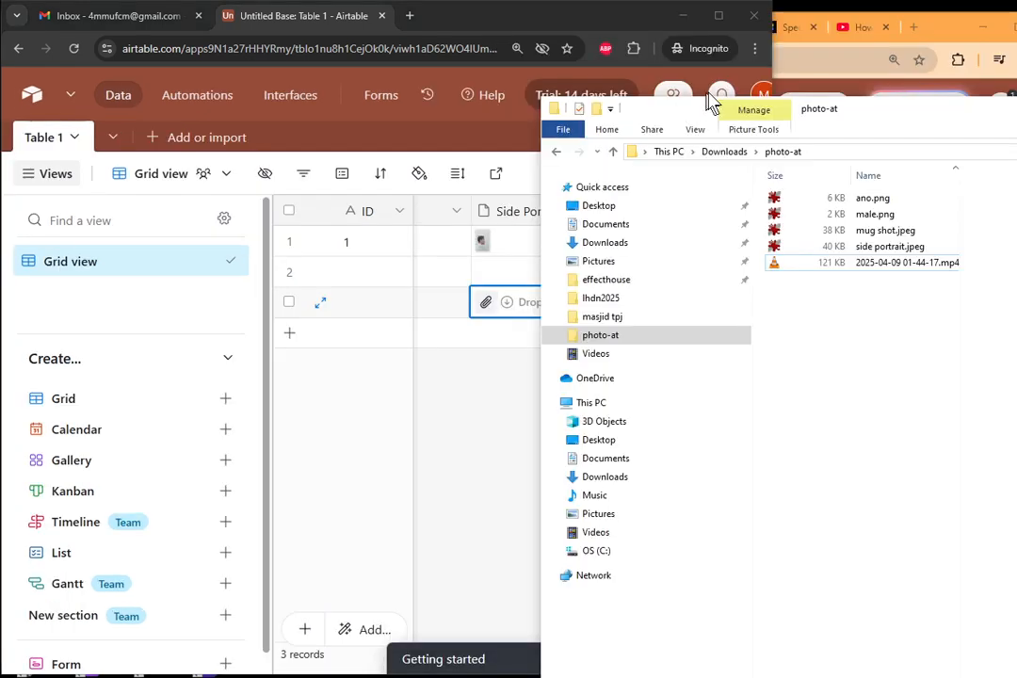
left_click(866, 273)
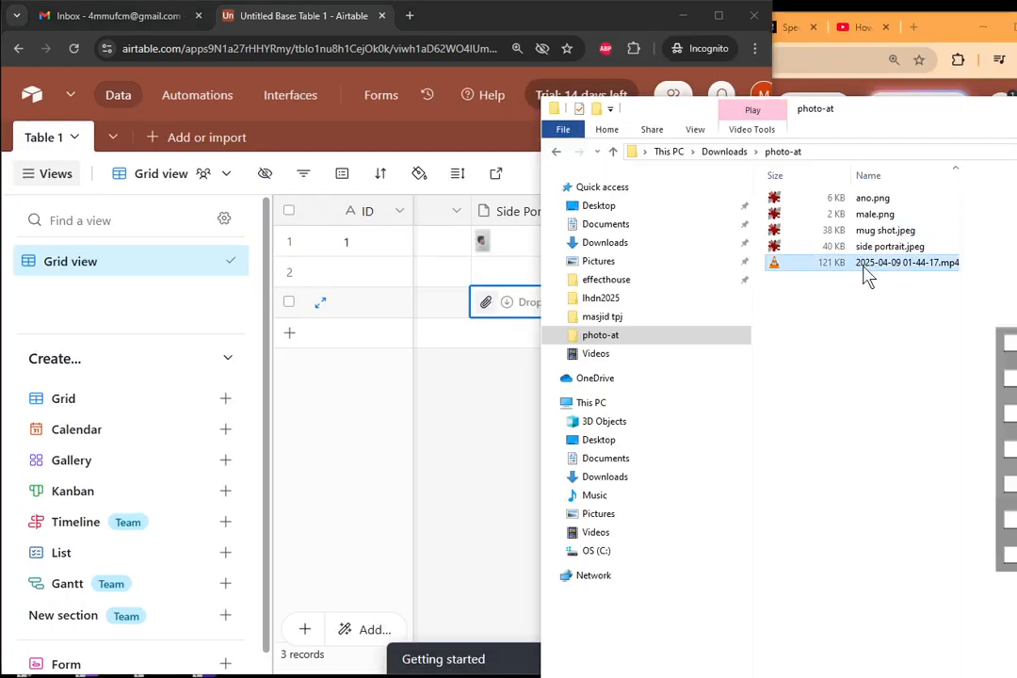
left_click_drag(842, 117, 1016, 107)
left_click_drag(1014, 254, 701, 264)
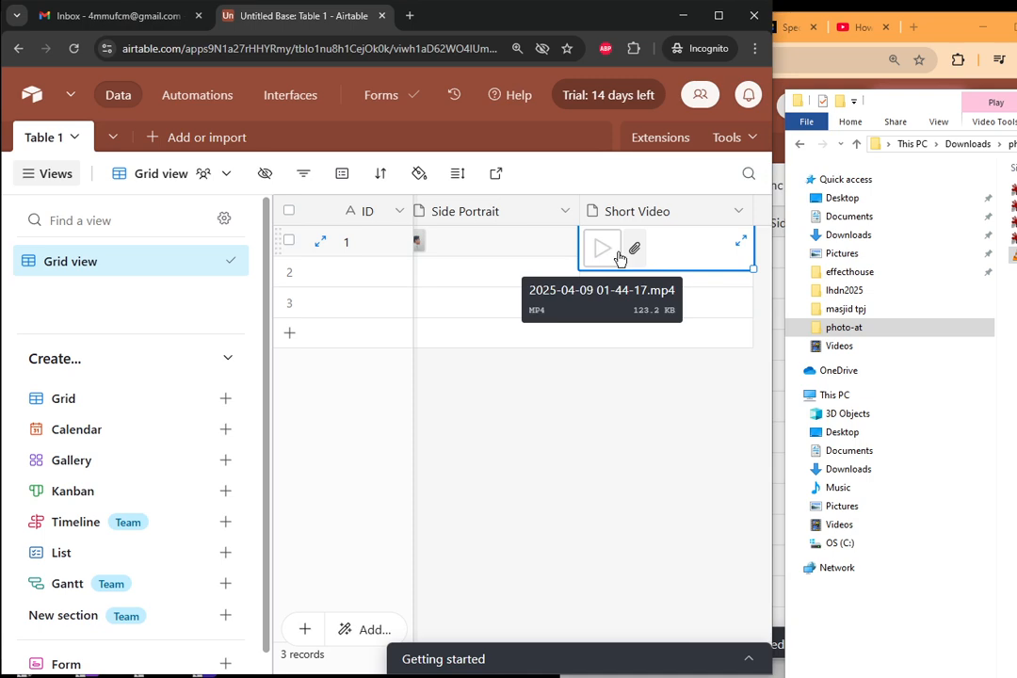
Step: Preview and play the video attached to the first record, and return to the grid
left_click(619, 256)
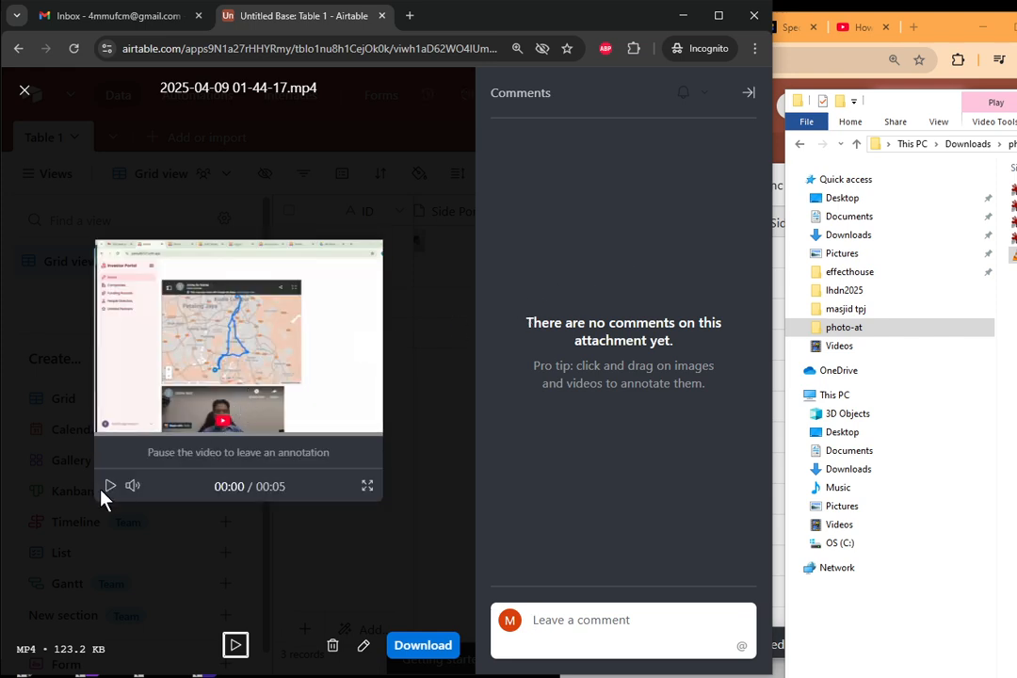
left_click(108, 486)
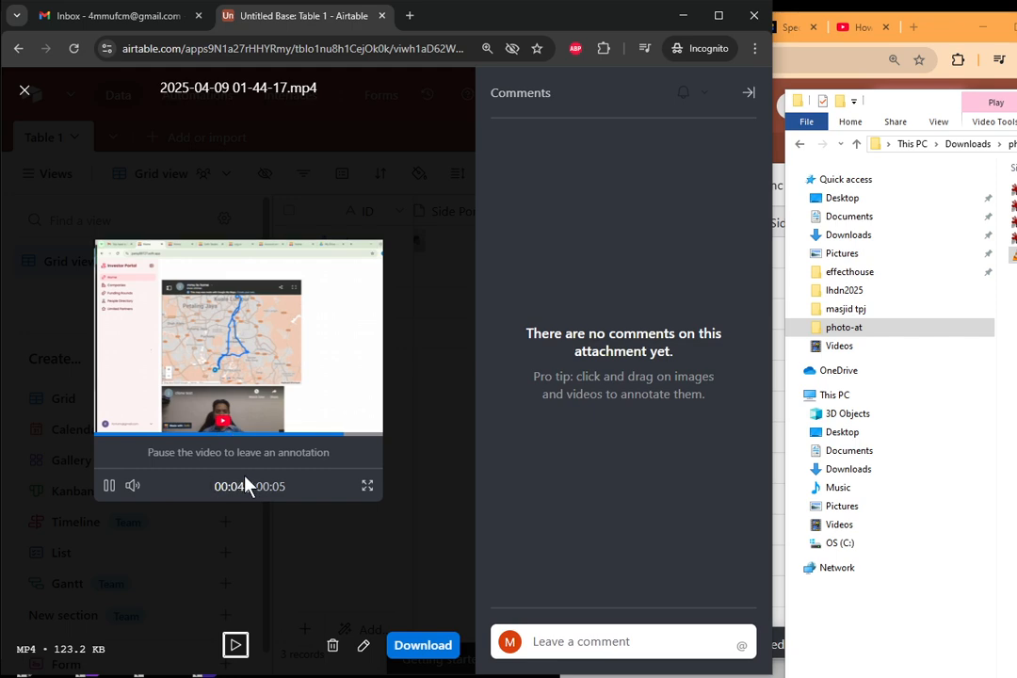
key("Escape")
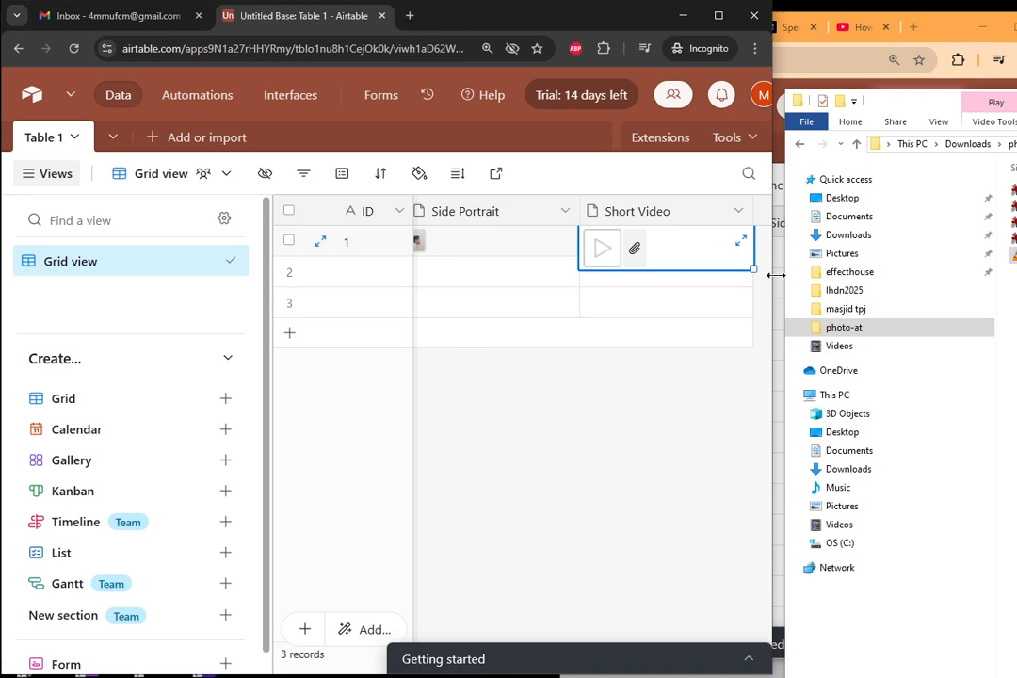
Step: Widen the browser window and rename the base as MMU
left_click_drag(772, 275, 991, 276)
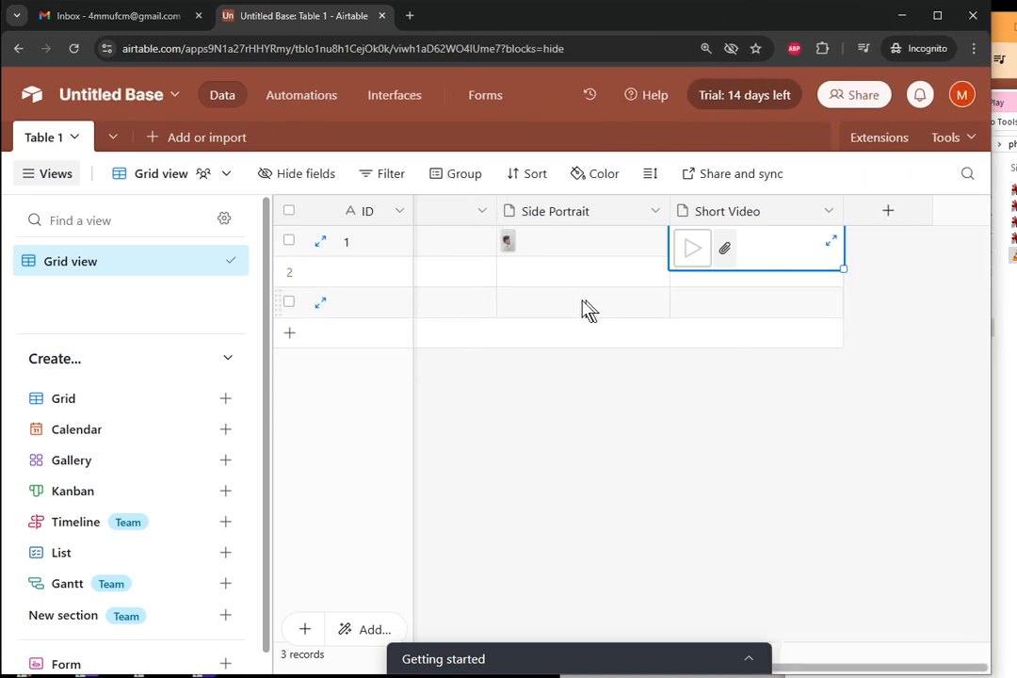
left_click(155, 97)
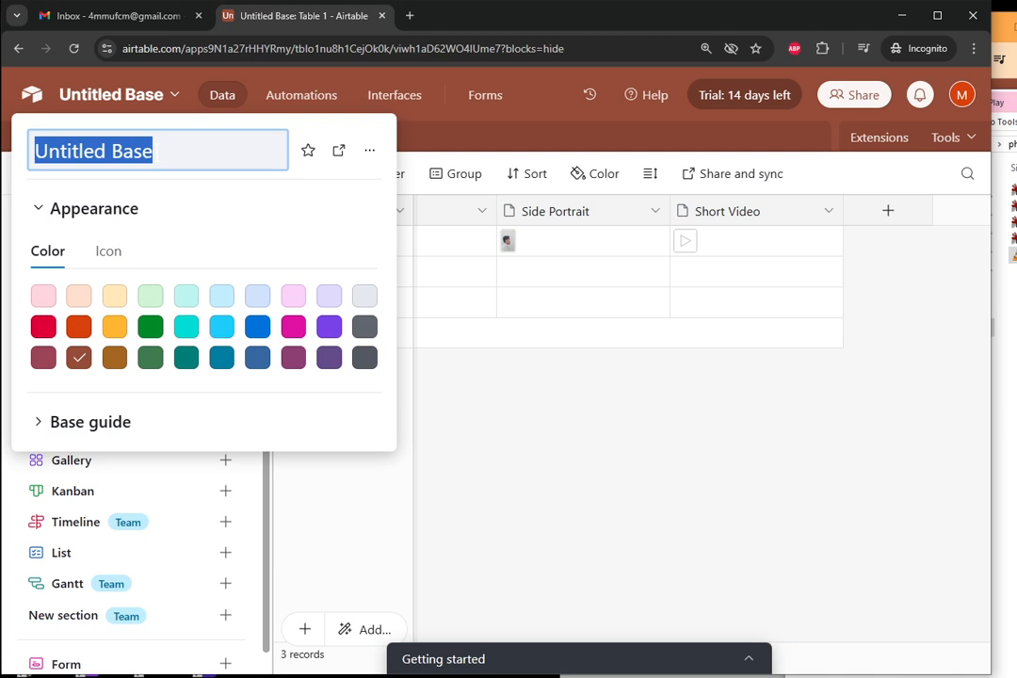
type("MMU")
key("Return")
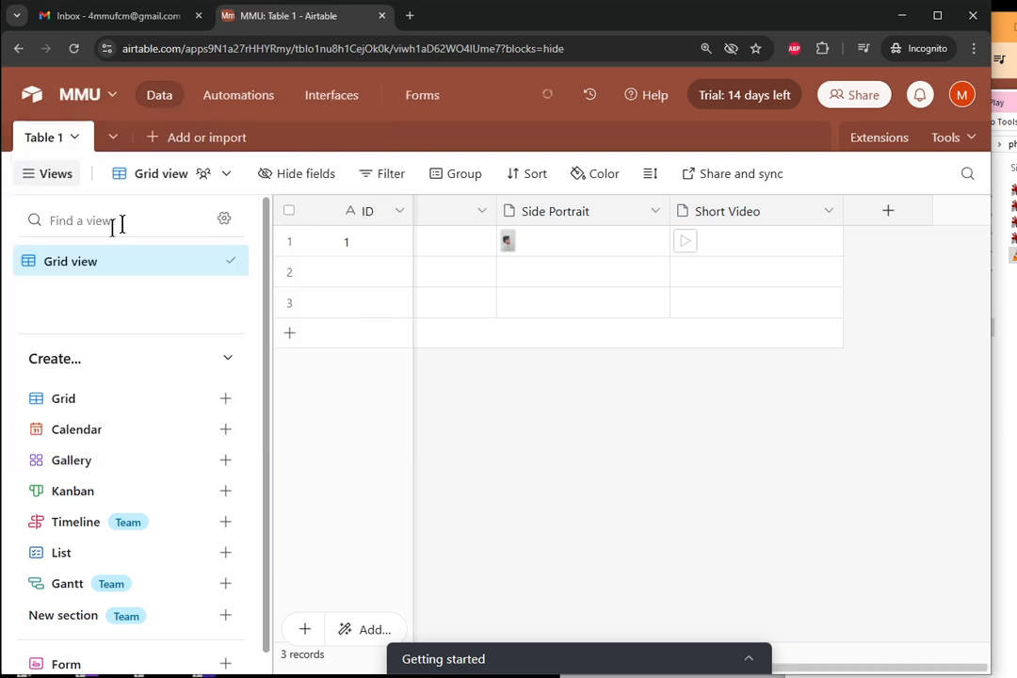
Step: Rename Table 1 as Student
left_click(49, 149)
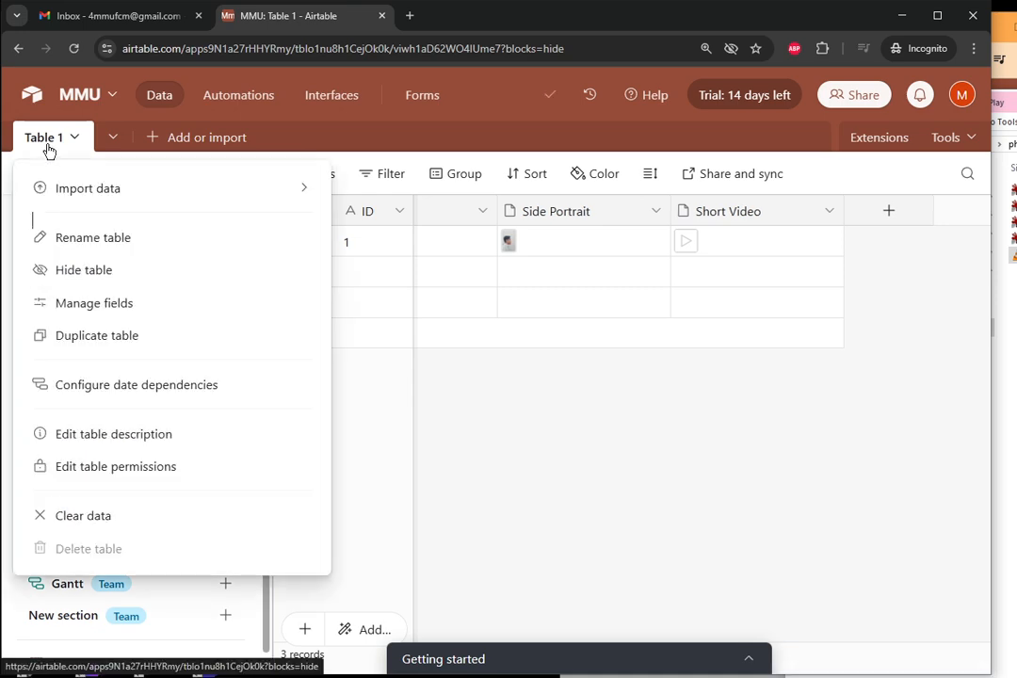
left_click(77, 239)
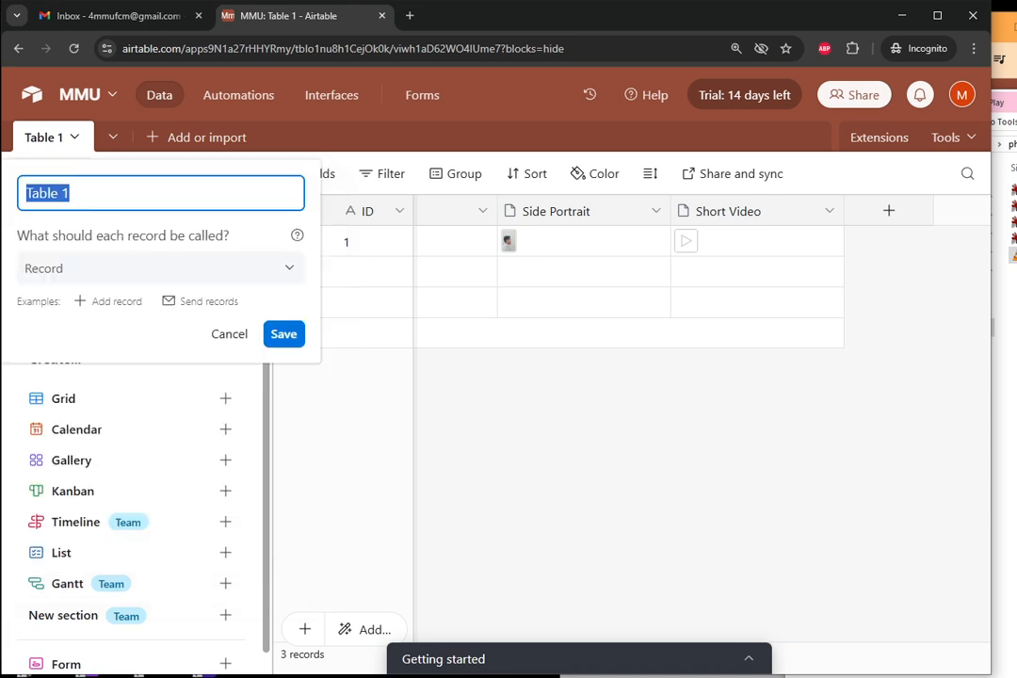
type("Stud")
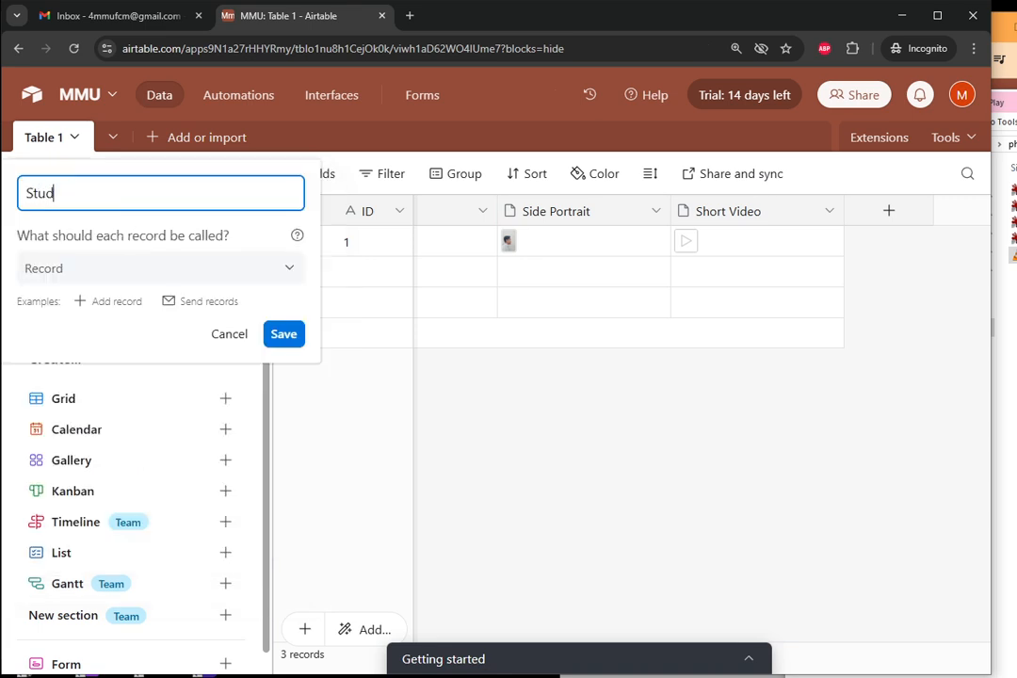
type("ent")
key("Return")
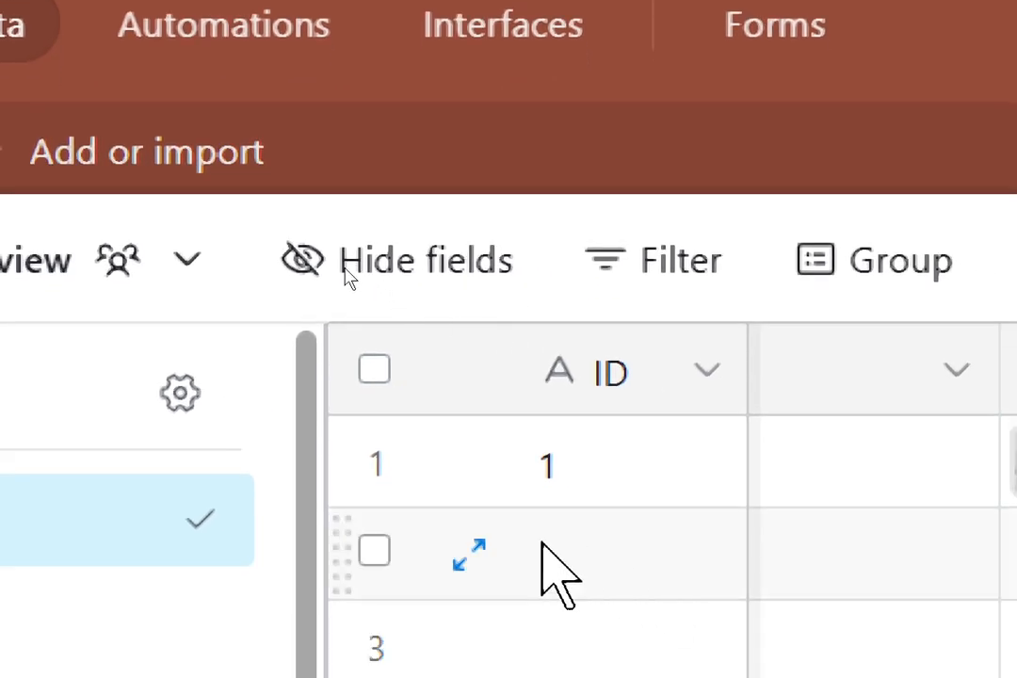
left_click(546, 548)
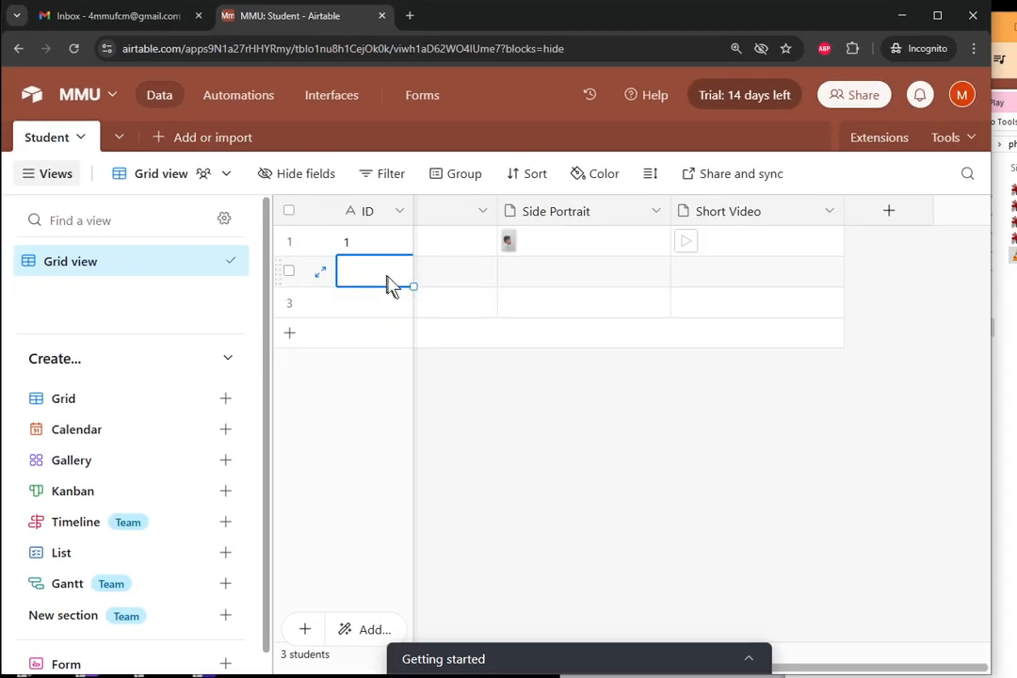
left_click(494, 280)
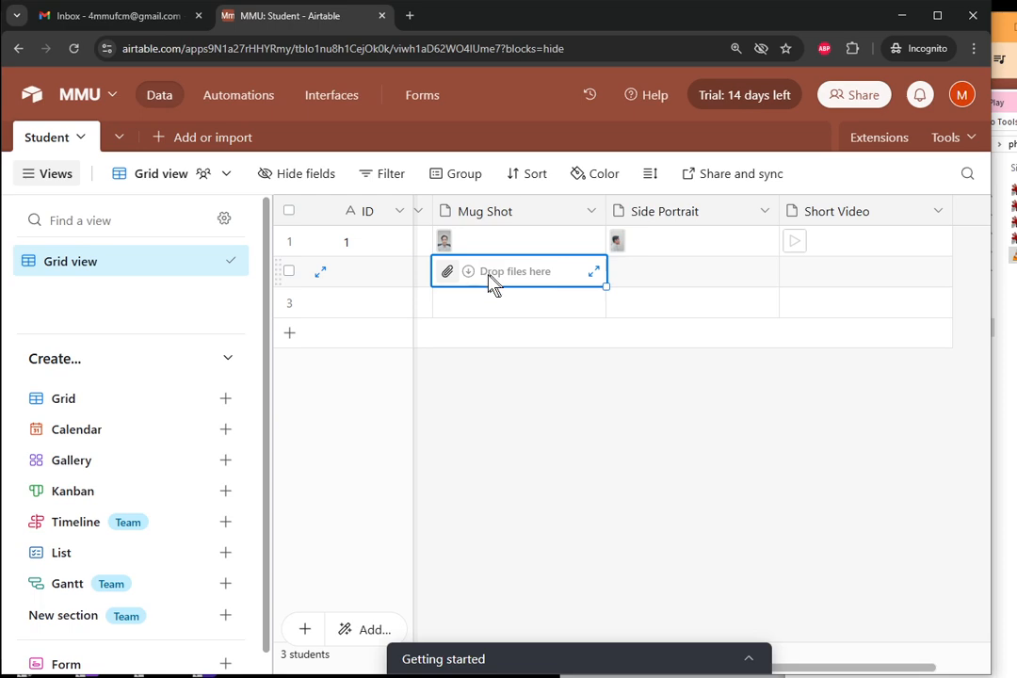
left_click(394, 277)
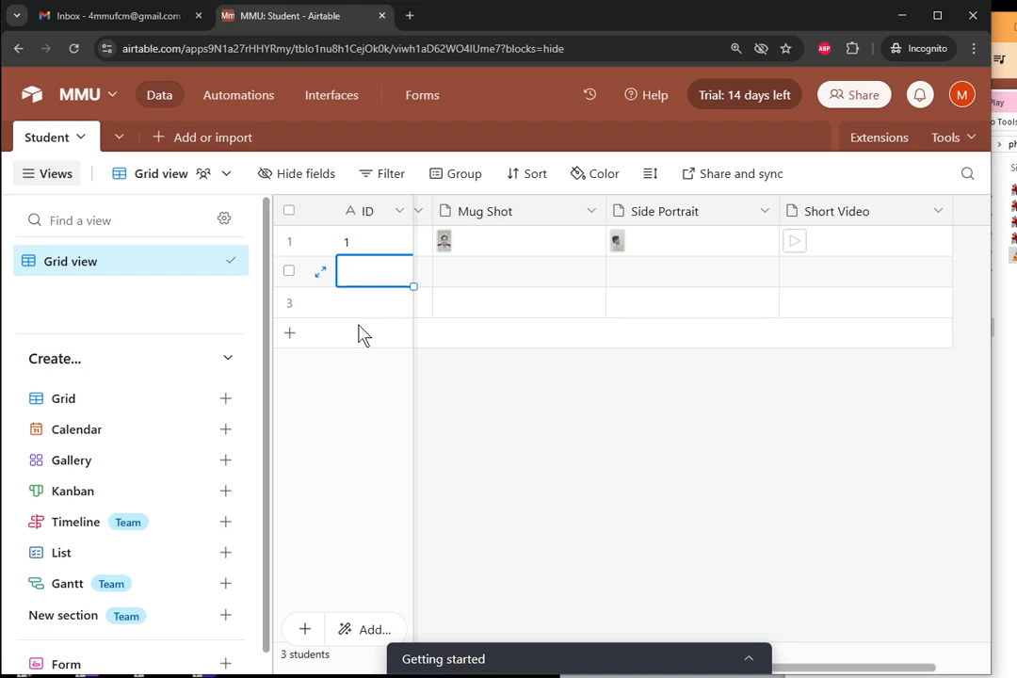
left_click(129, 21)
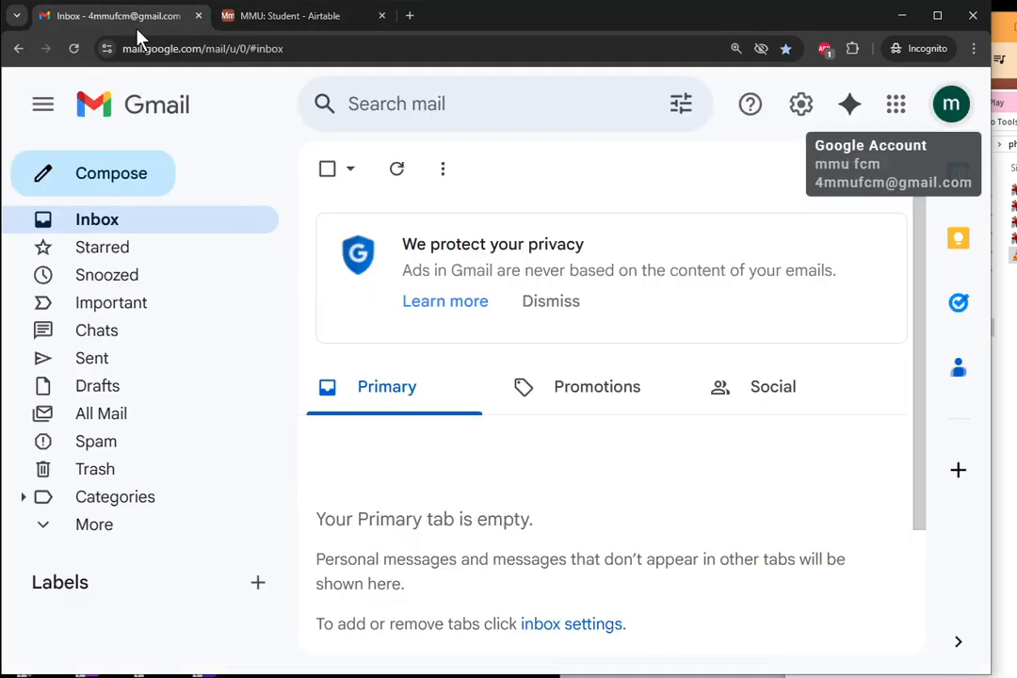
left_click(339, 22)
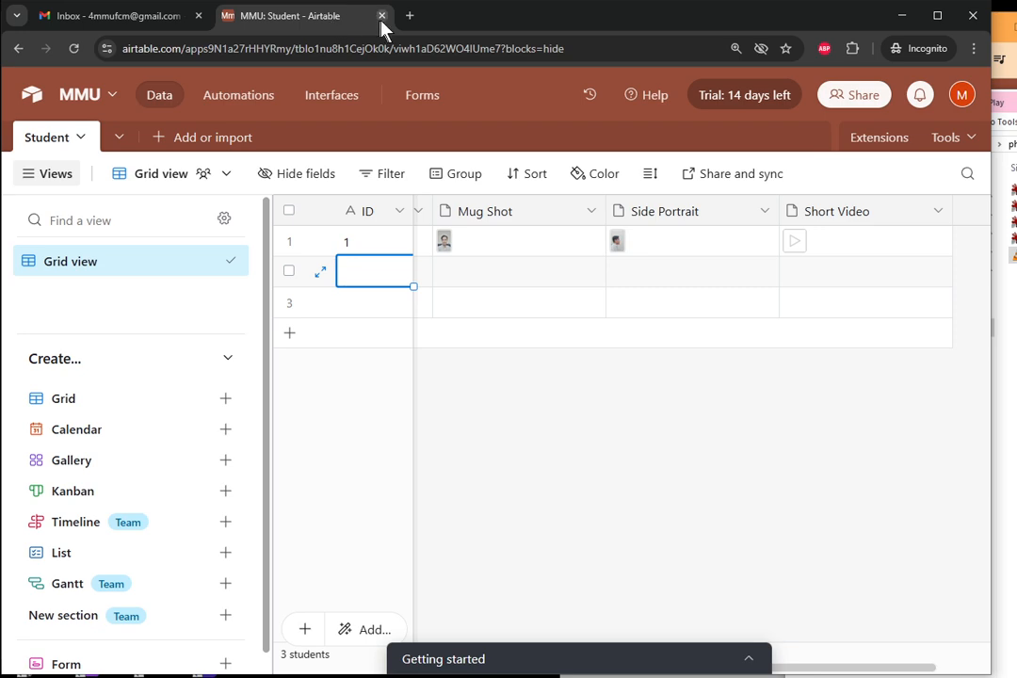
Step: Open the Softr website in a new browser tab
left_click(411, 16)
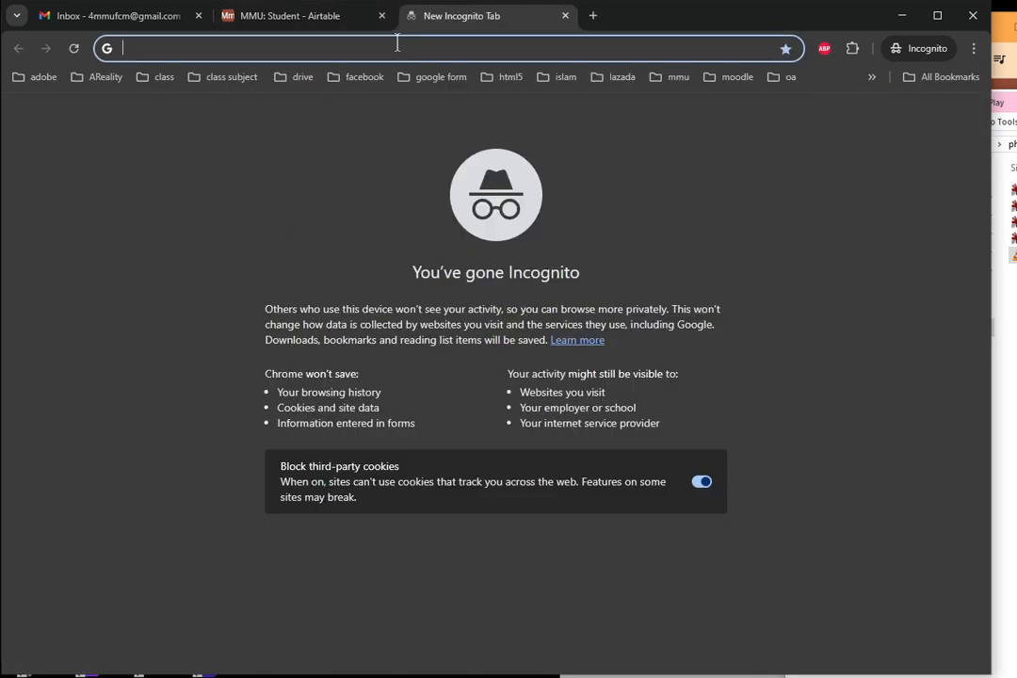
type("softr")
key("Return")
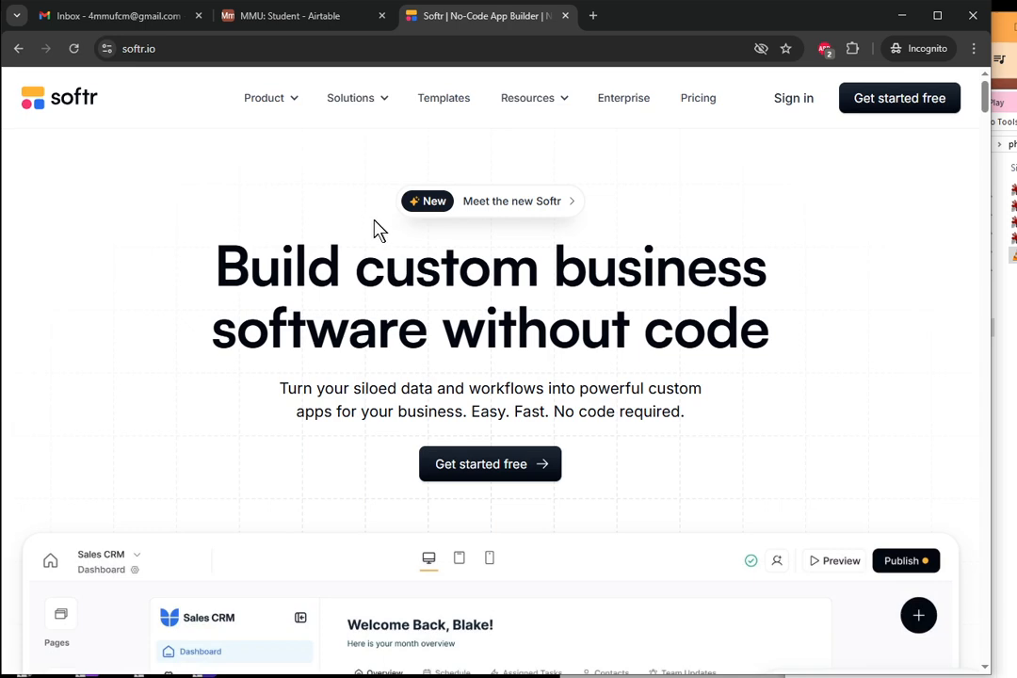
Step: Sign up for Softr with the existing Google account and allow it to continue
left_click(792, 109)
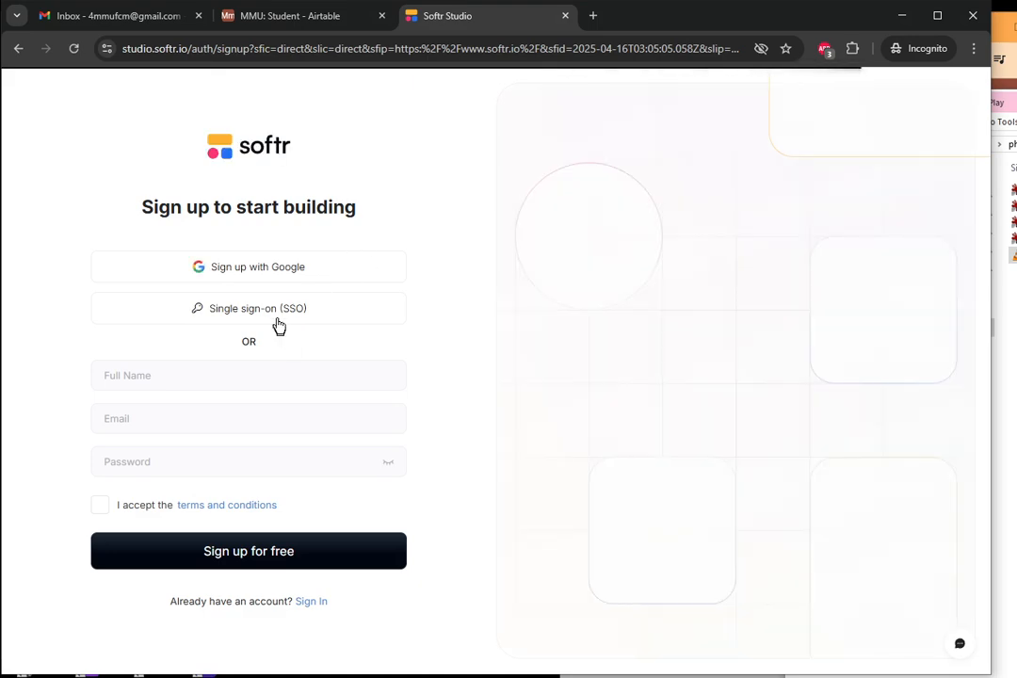
left_click(263, 275)
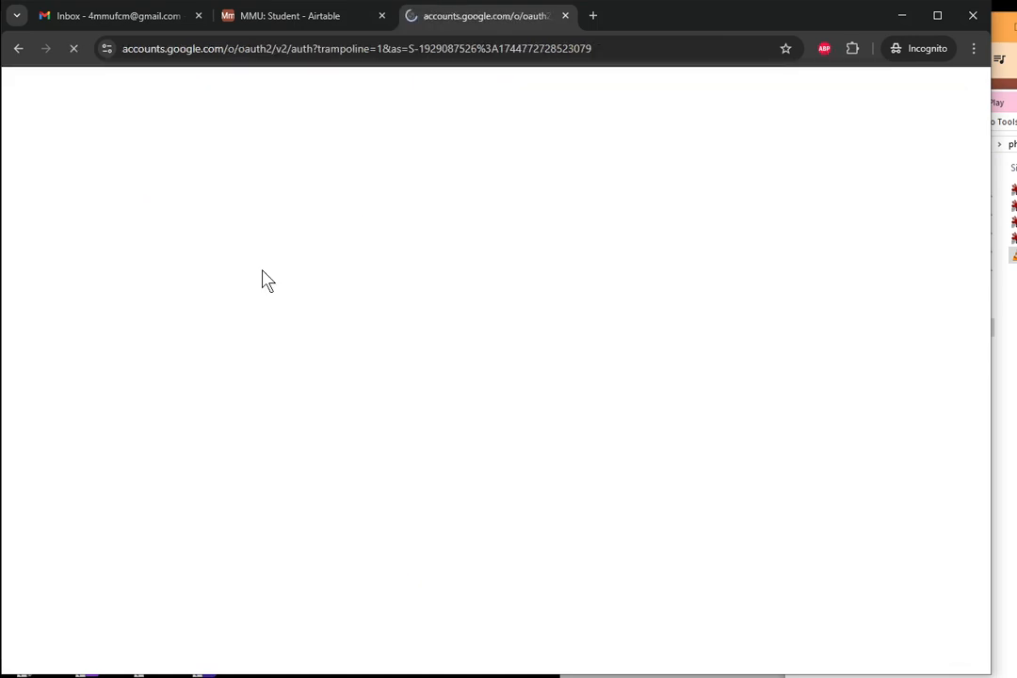
left_click(641, 325)
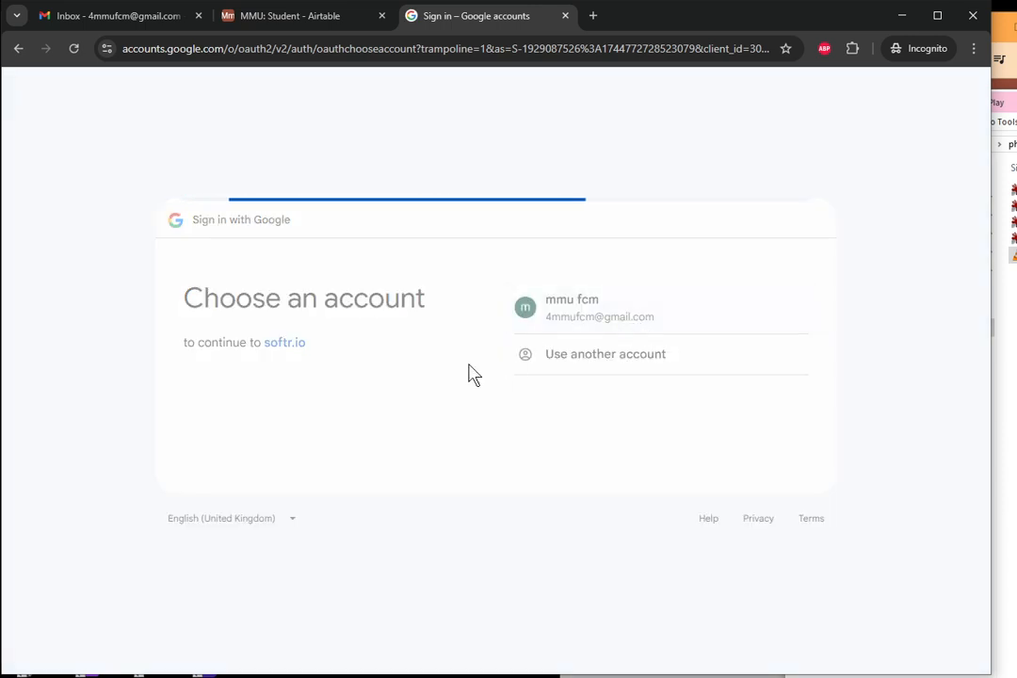
left_click(708, 459)
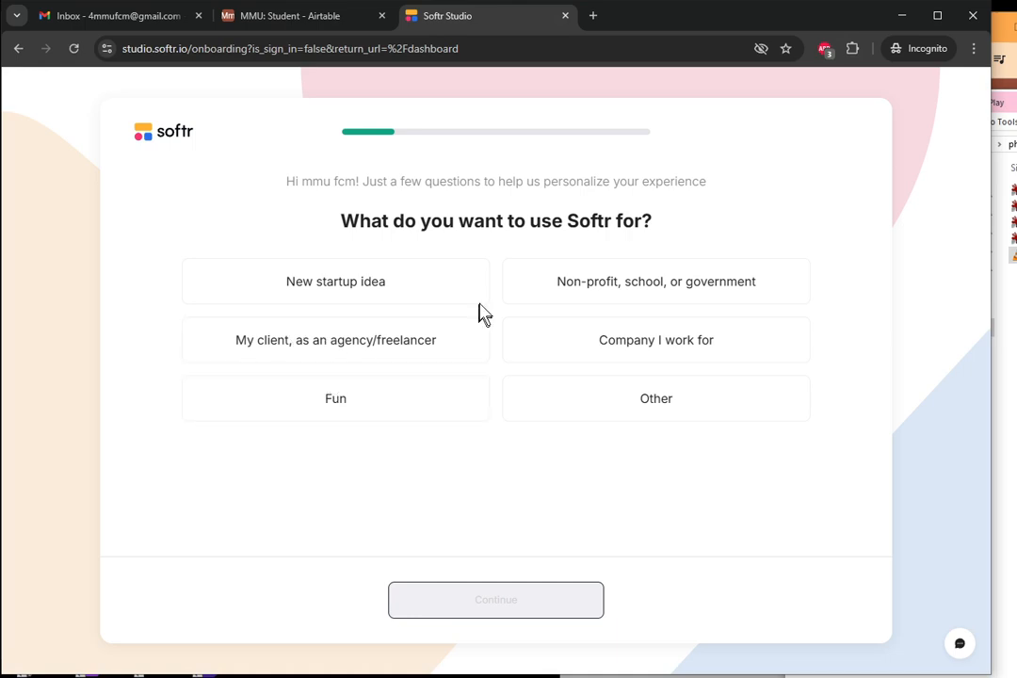
Step: Answer the onboarding questions with Fun as the purpose and CRM as the main thing to build
left_click(389, 410)
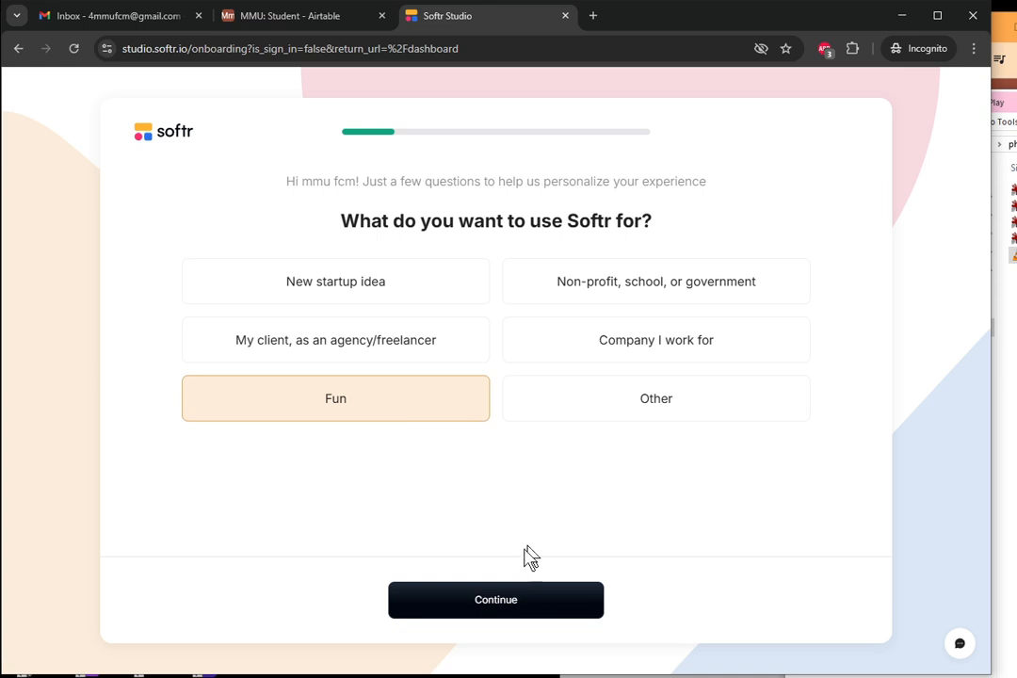
left_click(504, 607)
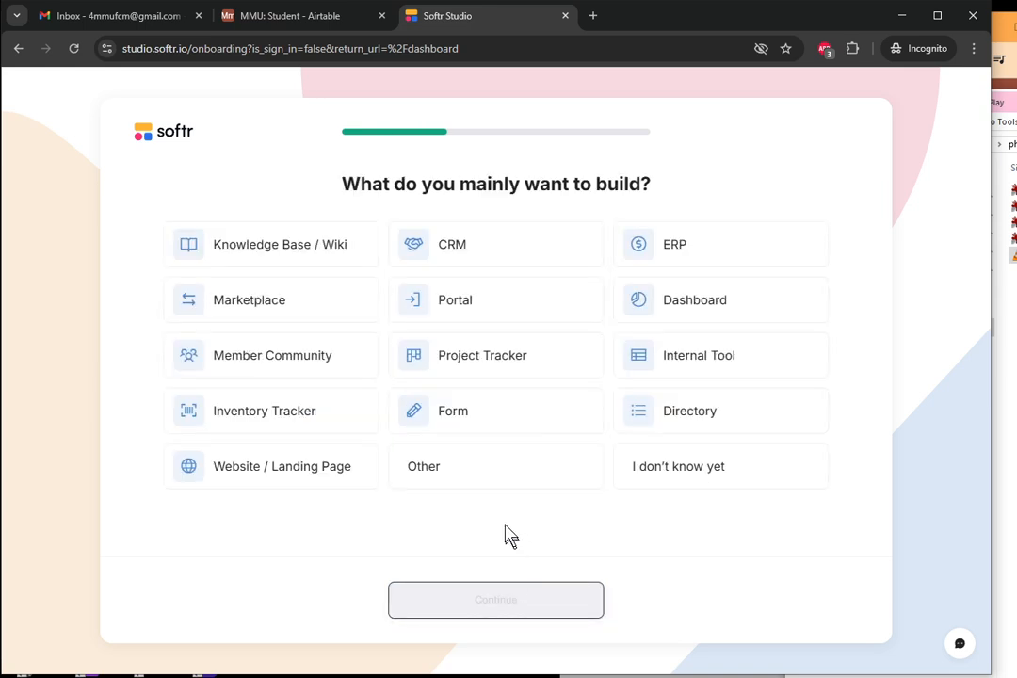
left_click(459, 266)
left_click(450, 599)
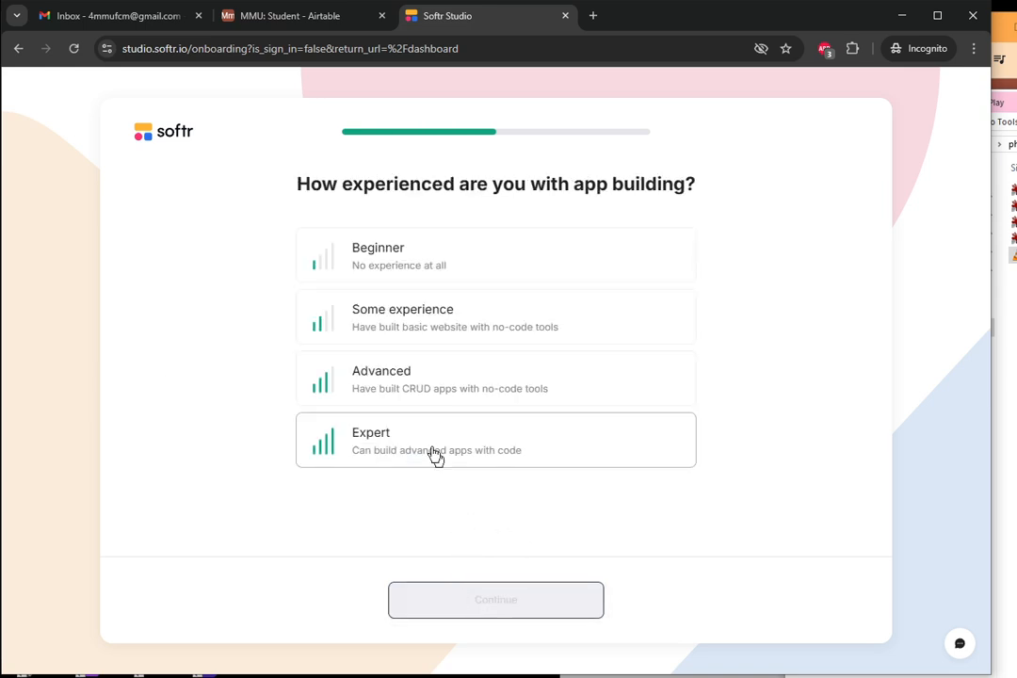
Step: Declare Beginner experience for both app building and spreadsheets and databases, and select Airtable as the data source
left_click(431, 257)
left_click(470, 597)
left_click(480, 276)
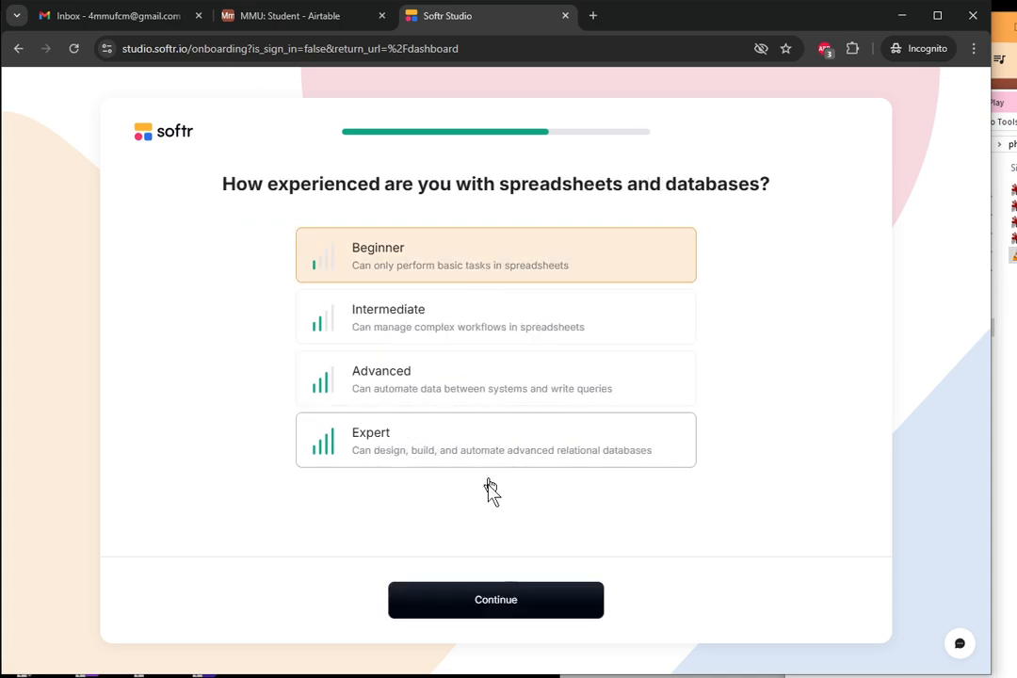
left_click(486, 611)
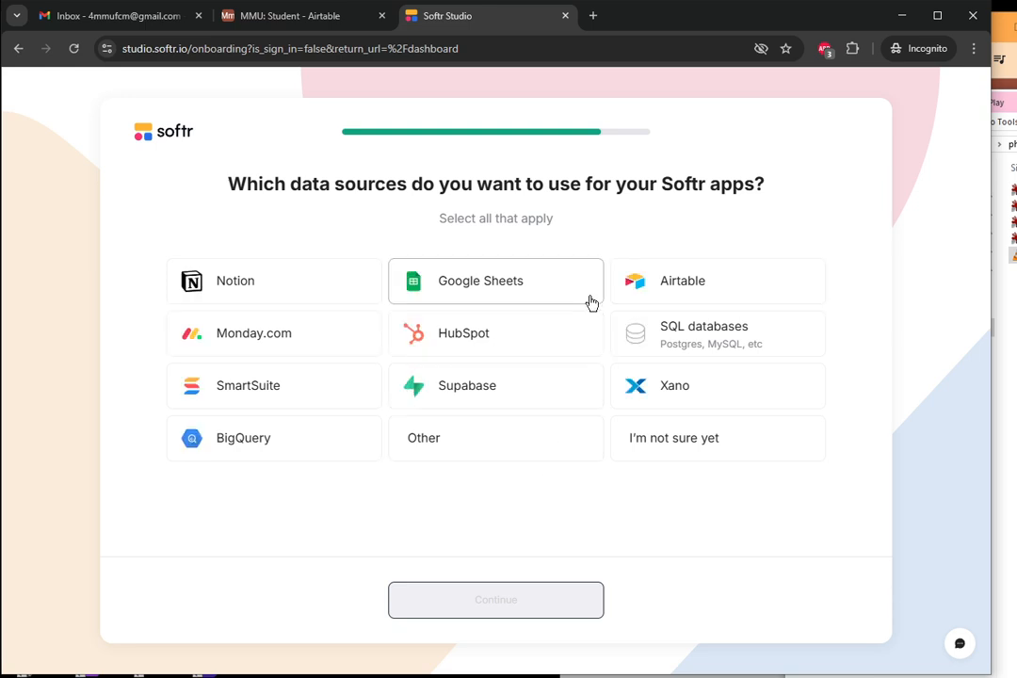
left_click(675, 282)
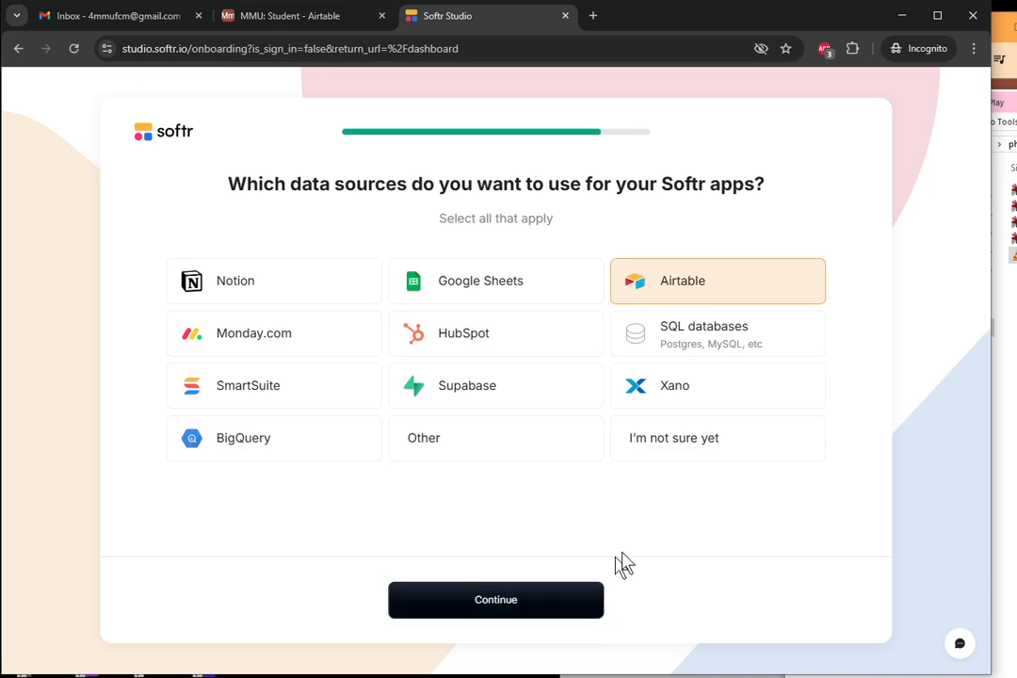
left_click(554, 604)
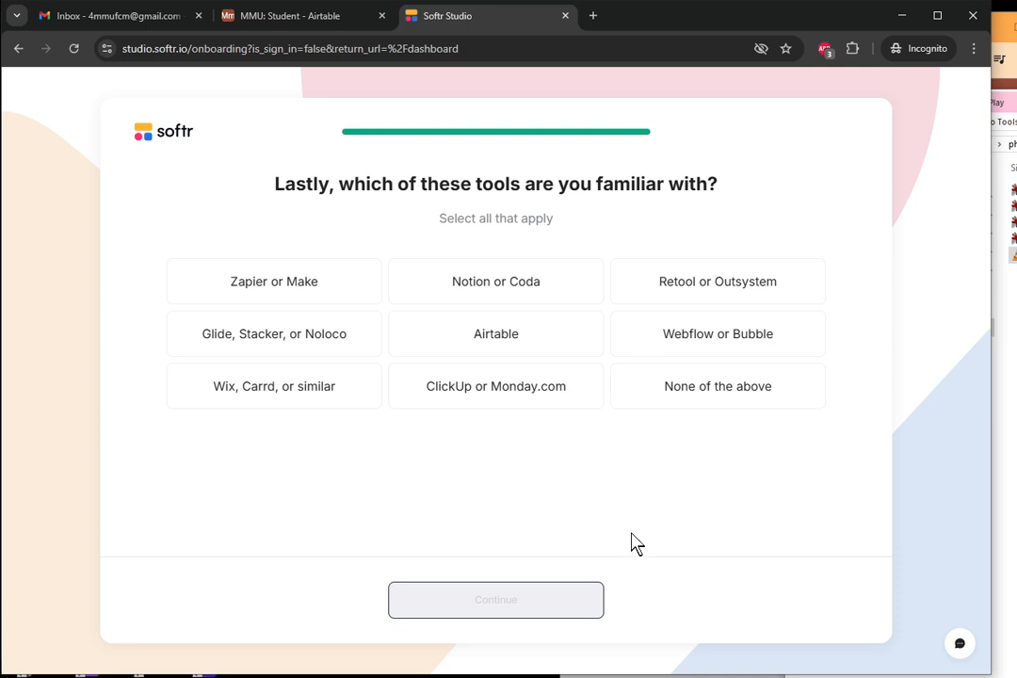
Step: Finish the onboarding with None of the above for familiar tools and start creating the first app from scratch
left_click(757, 381)
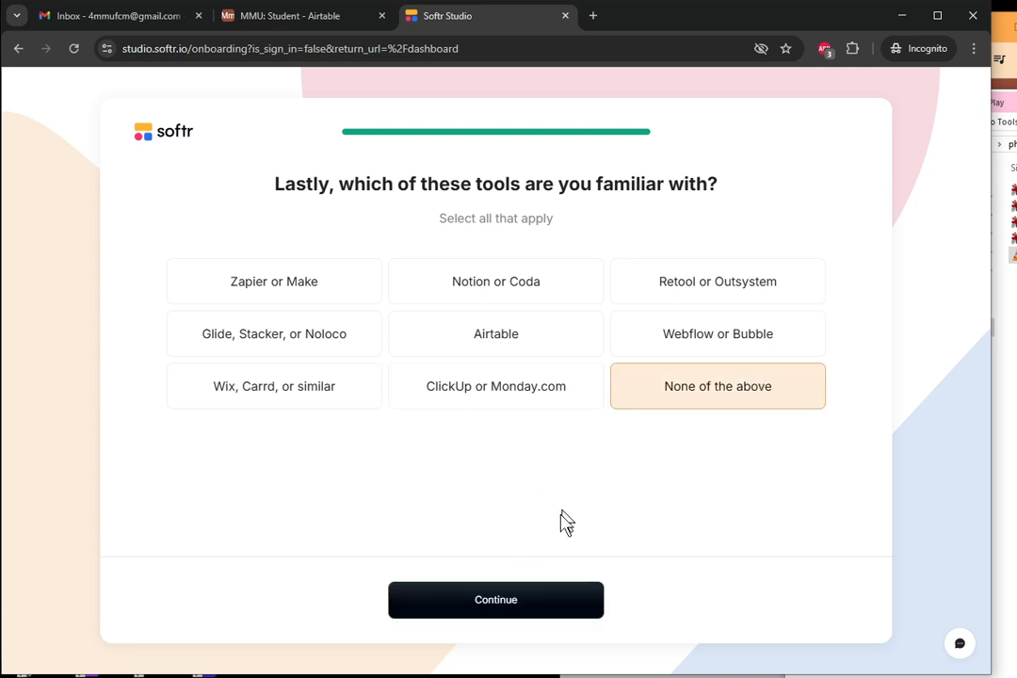
left_click(521, 605)
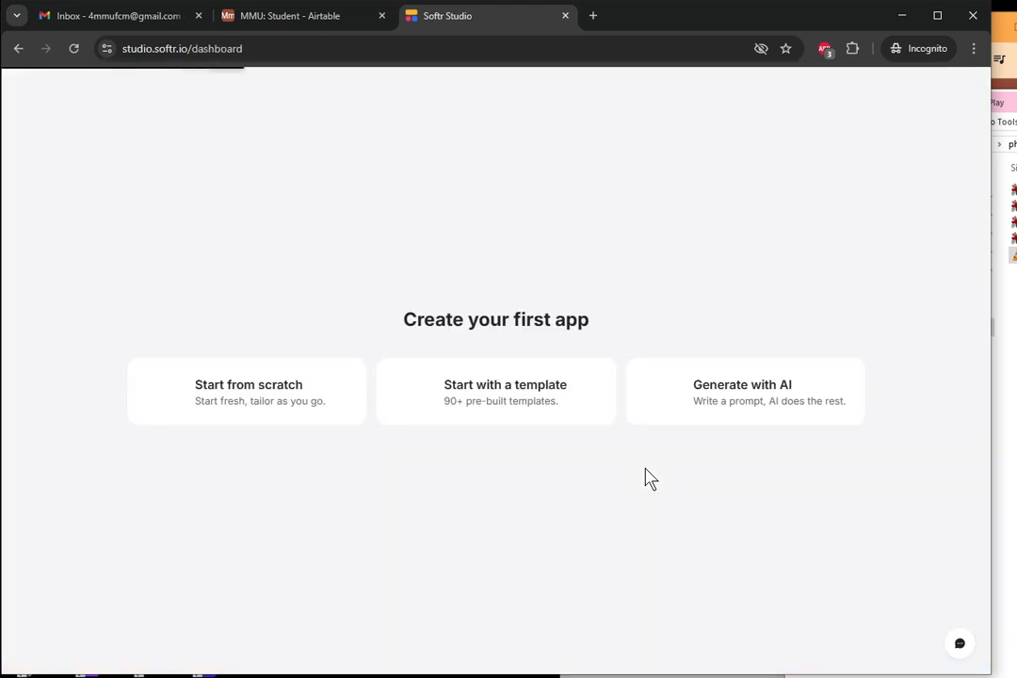
left_click(291, 408)
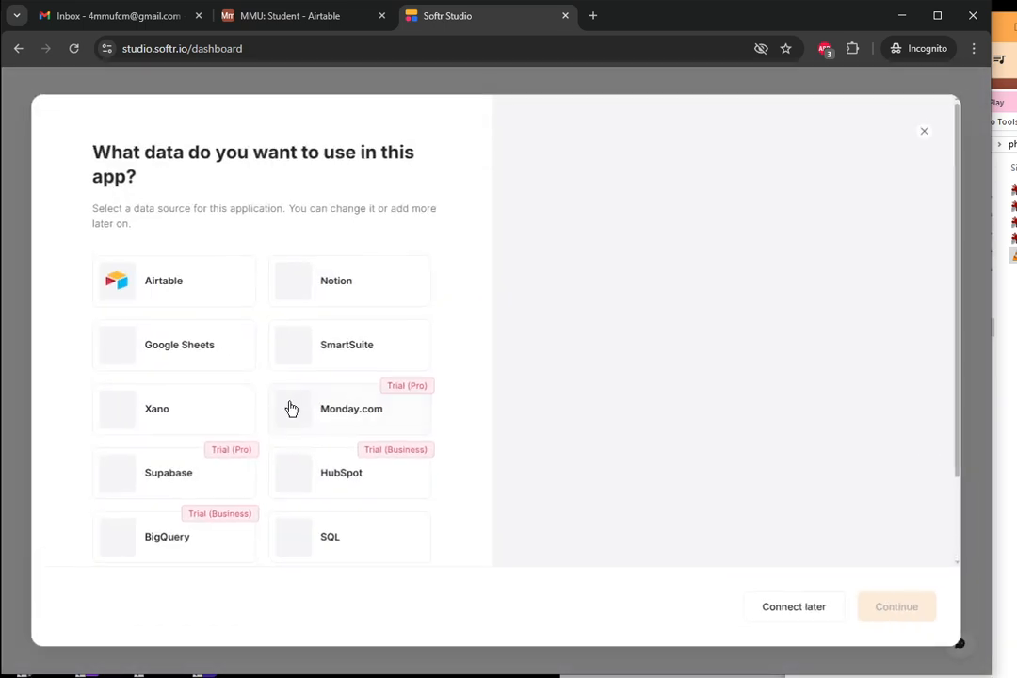
Step: Connect Airtable as the app's data source, granting Softr access to only the MMU base
left_click(216, 297)
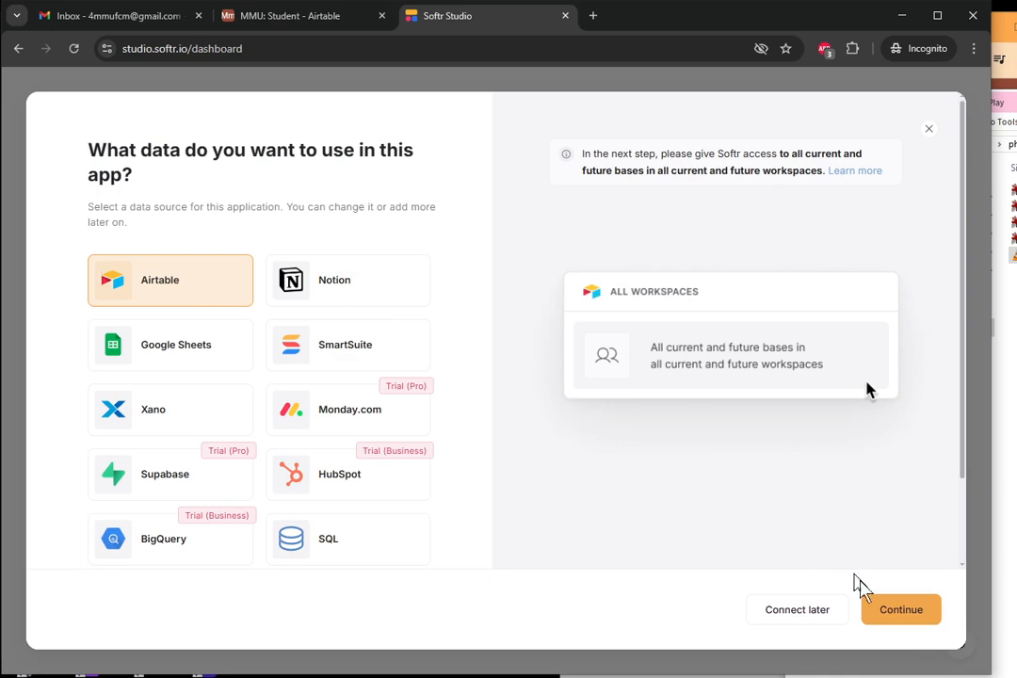
left_click(900, 612)
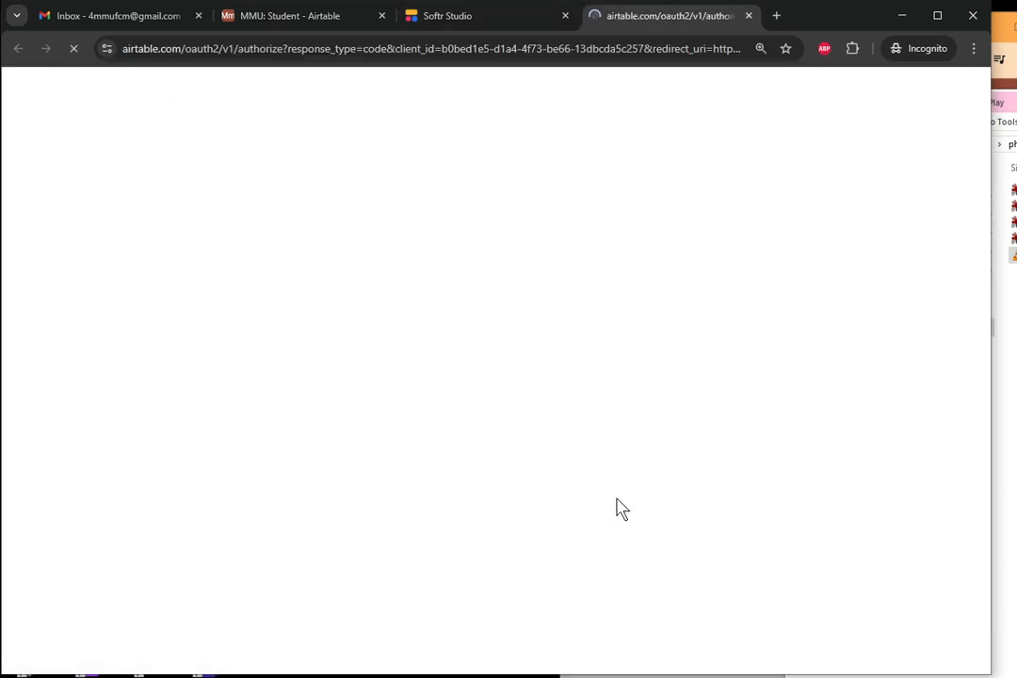
scroll(527, 507, "down", 1)
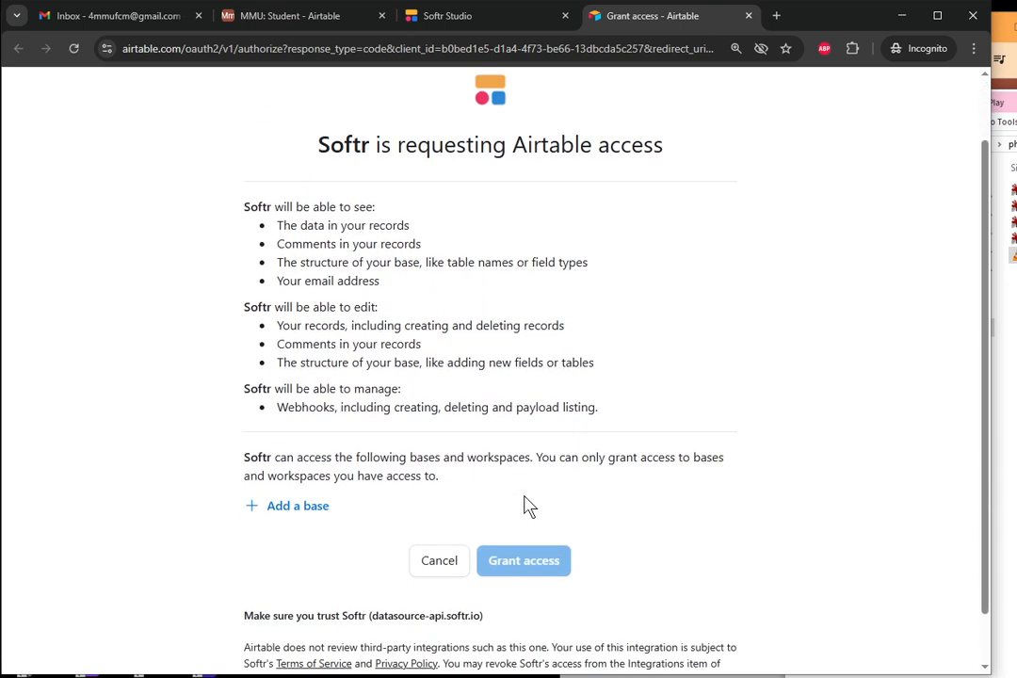
scroll(527, 507, "down", 1)
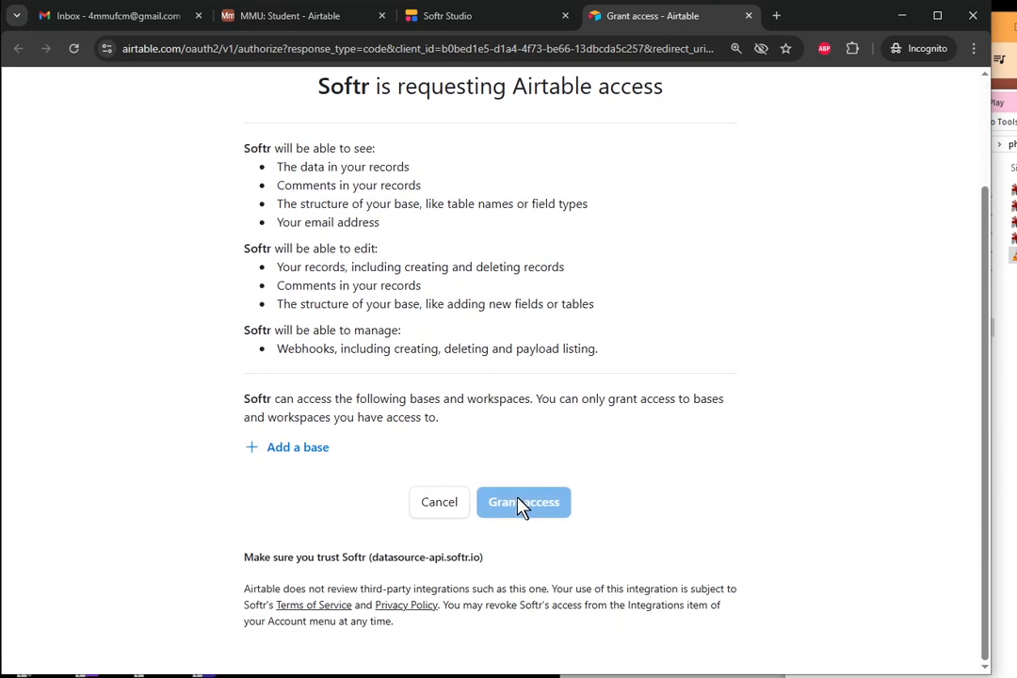
scroll(493, 458, "up", 1)
scroll(494, 457, "down", 1)
left_click(318, 457)
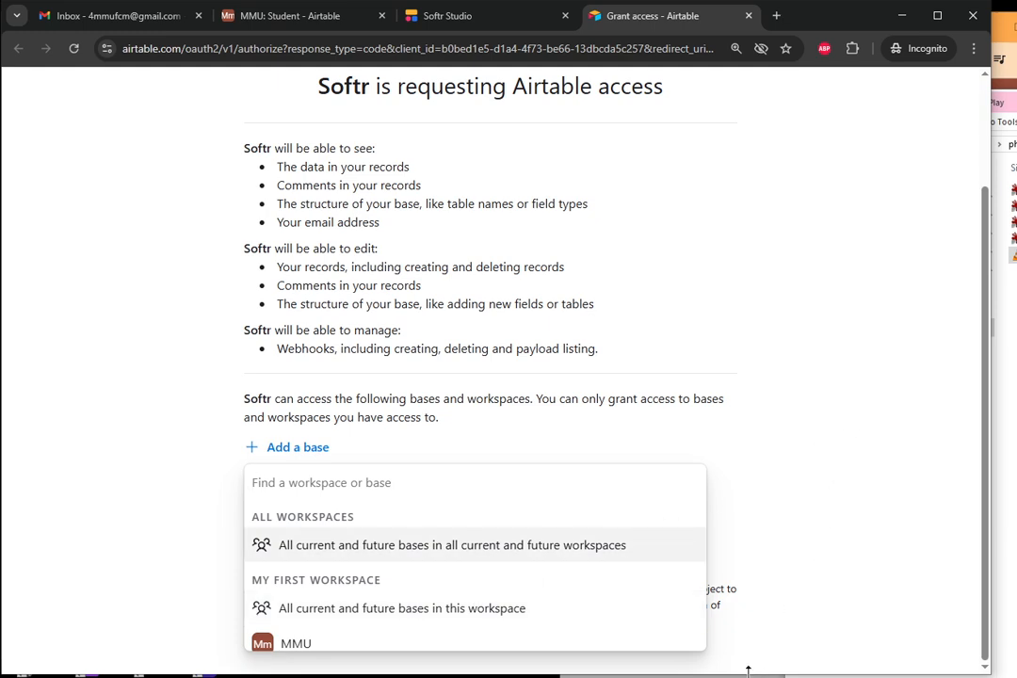
left_click_drag(748, 670, 744, 544)
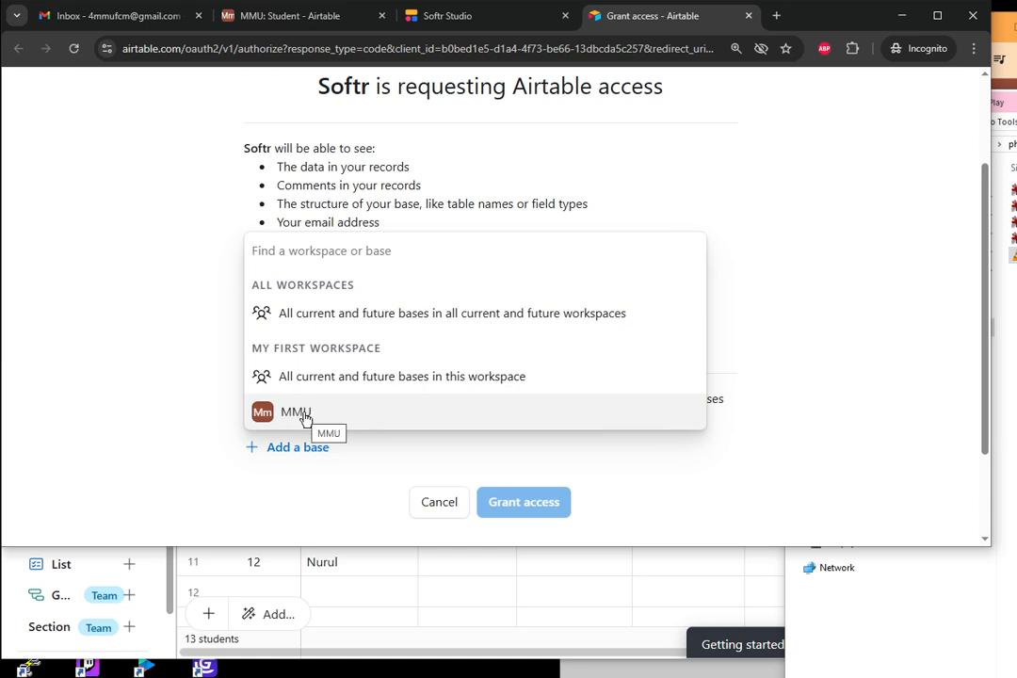
left_click(282, 16)
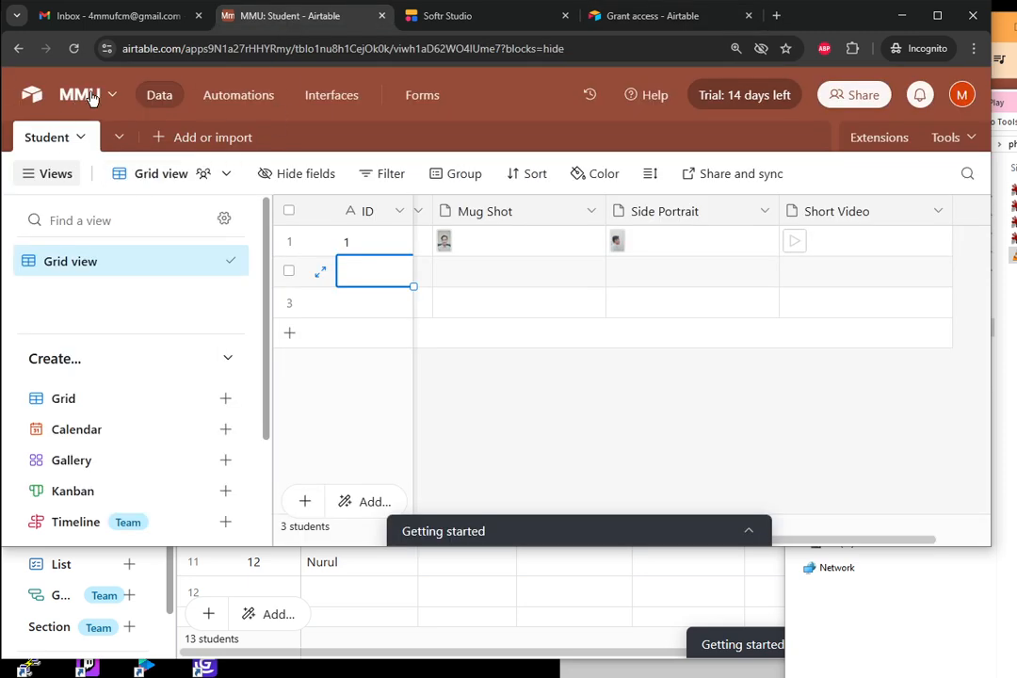
left_click(625, 16)
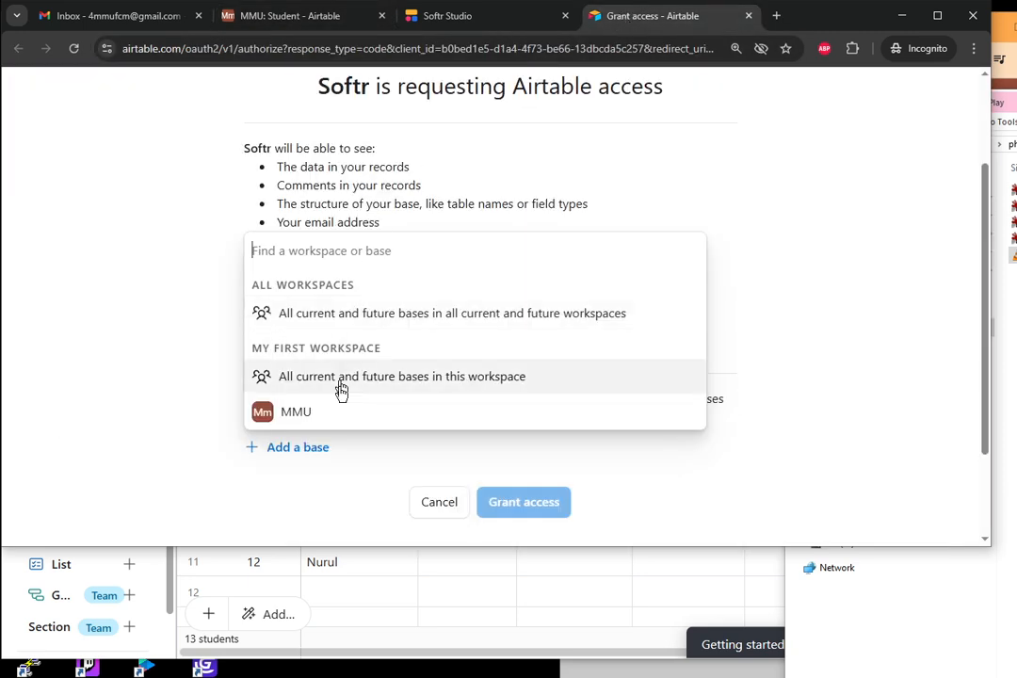
left_click(295, 423)
scroll(377, 490, "down", 3)
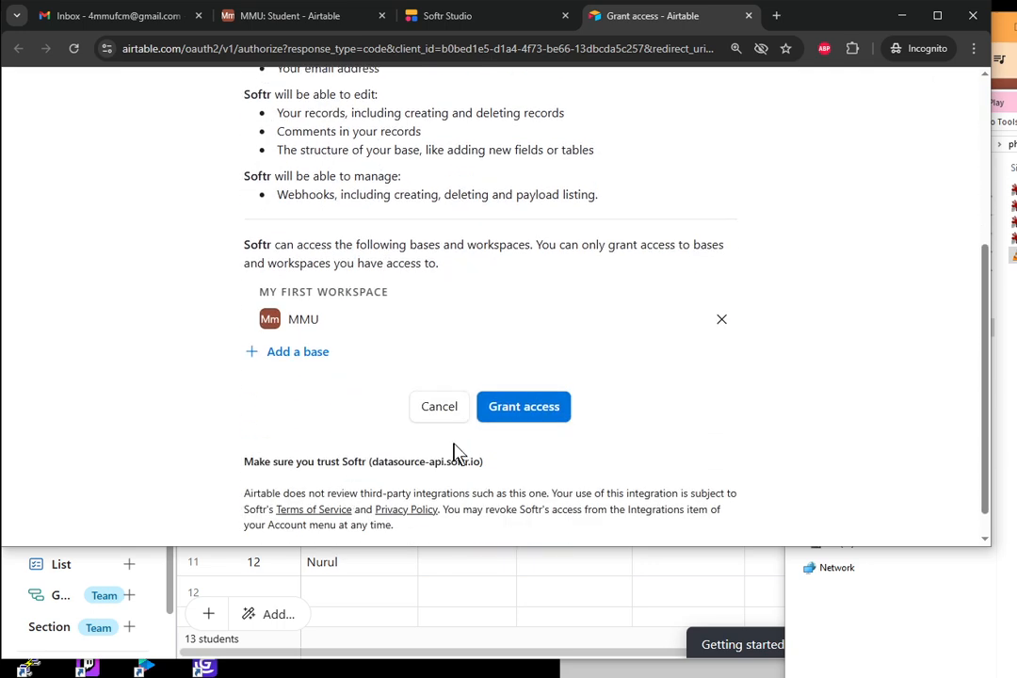
left_click(516, 414)
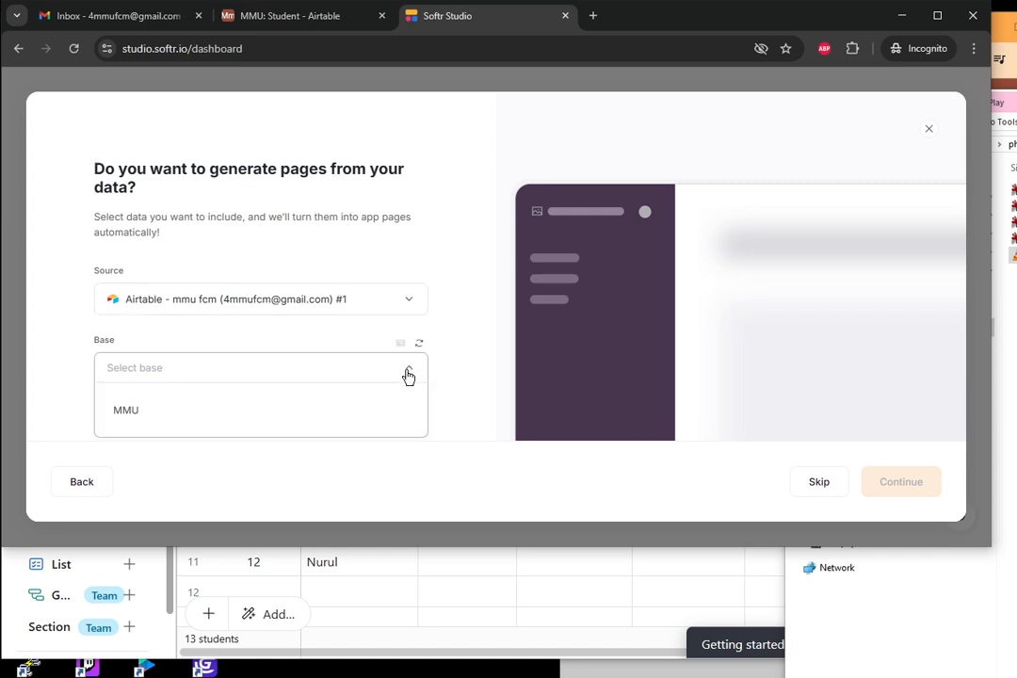
Step: Generate the app from the MMU base with the Student table as an app page, and start building
left_click(362, 407)
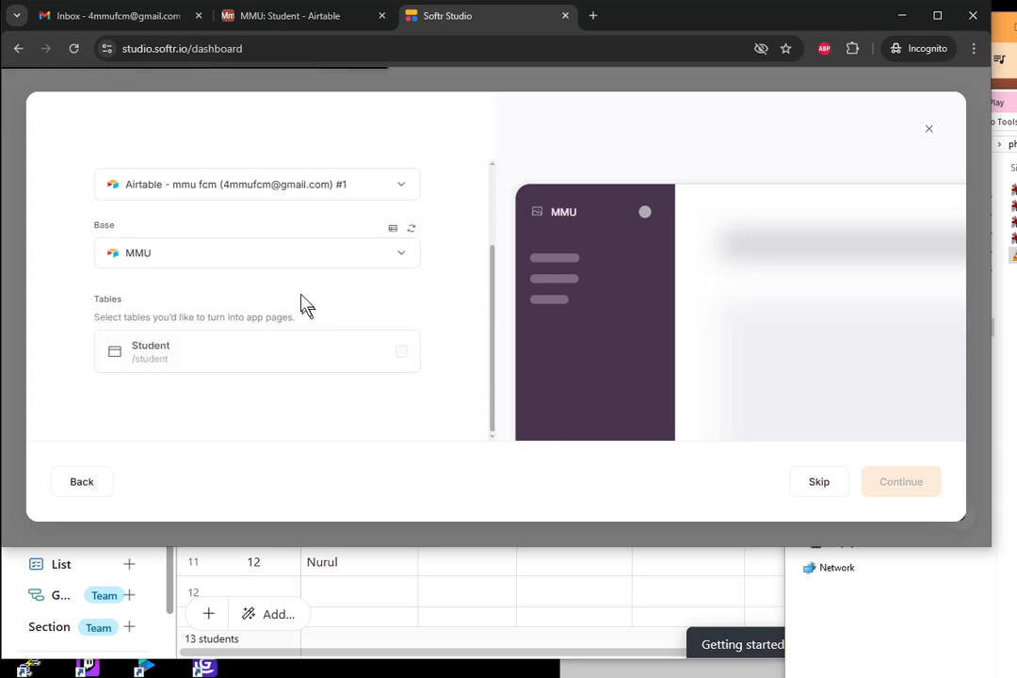
left_click(396, 362)
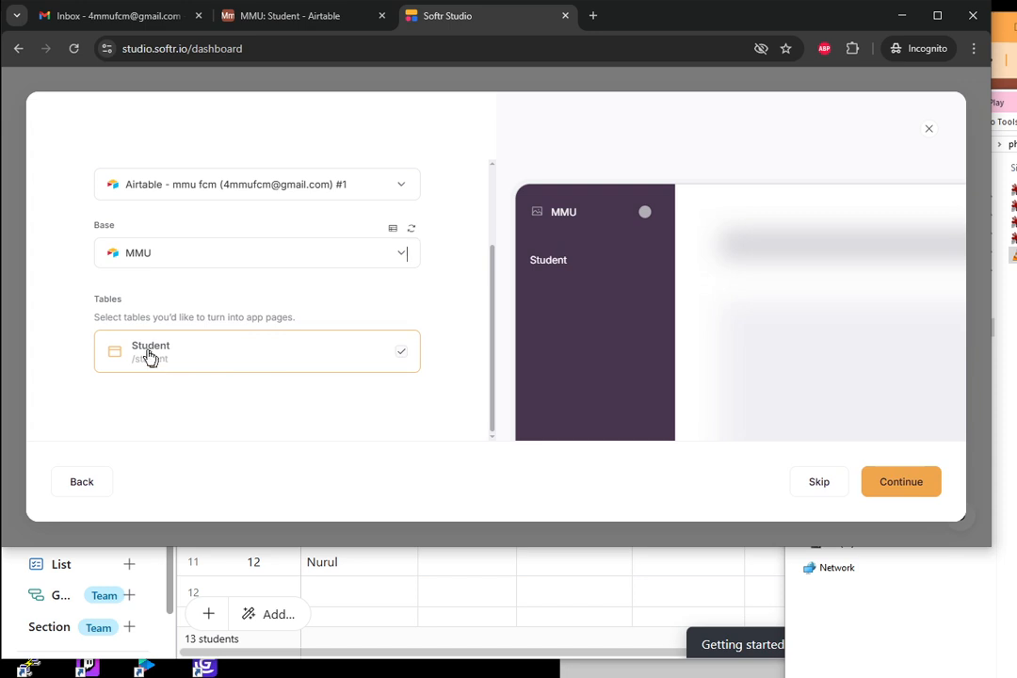
left_click(251, 19)
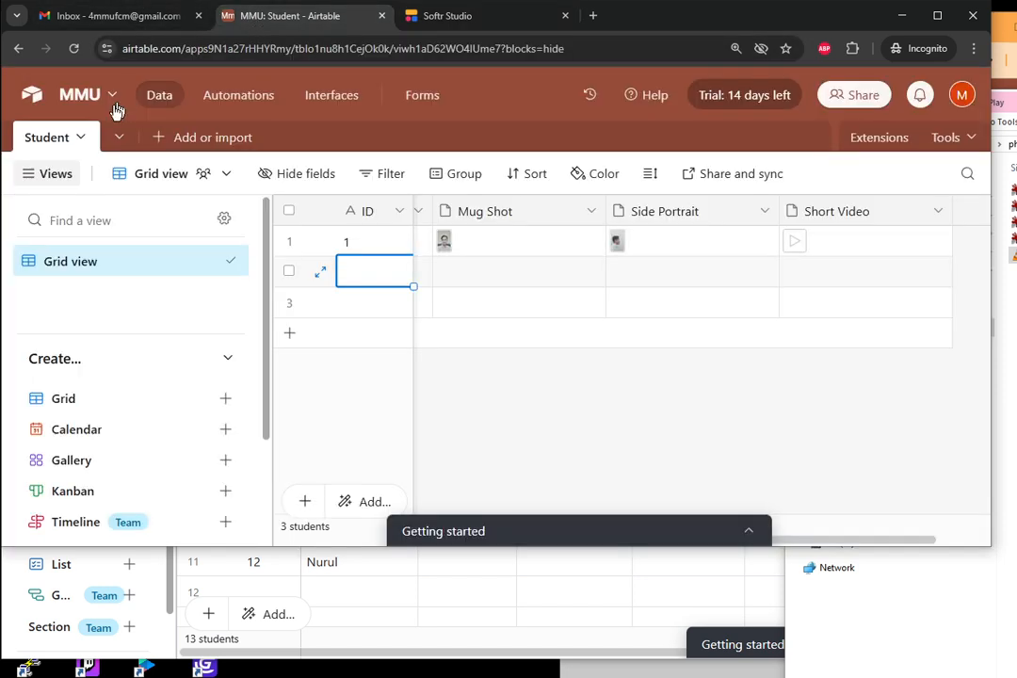
double_click(59, 145)
left_click(59, 145)
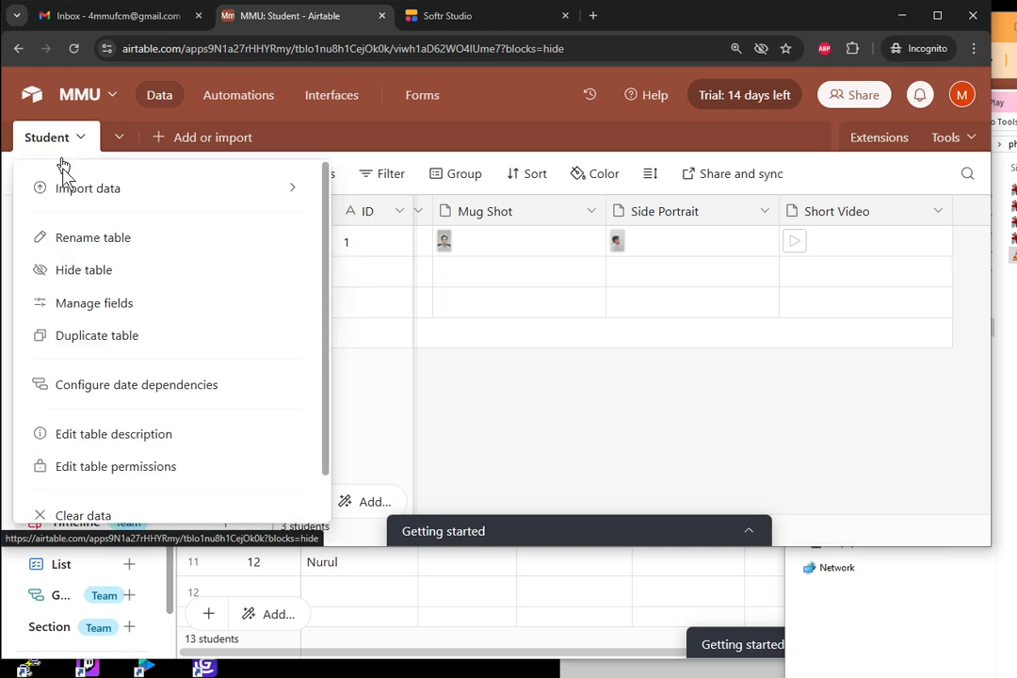
left_click(480, 19)
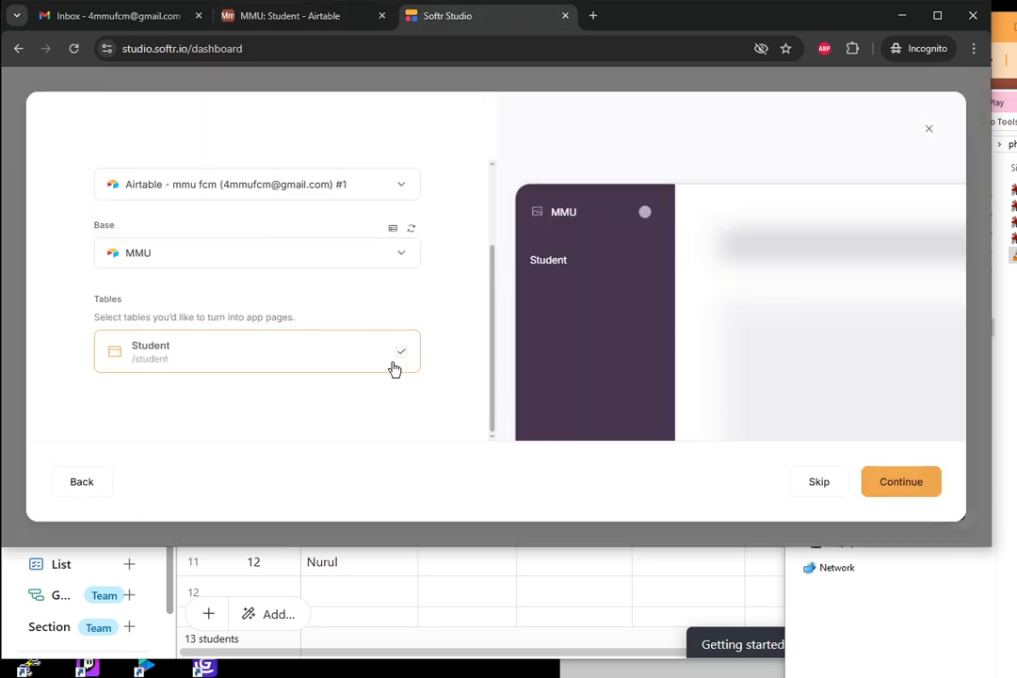
left_click(896, 483)
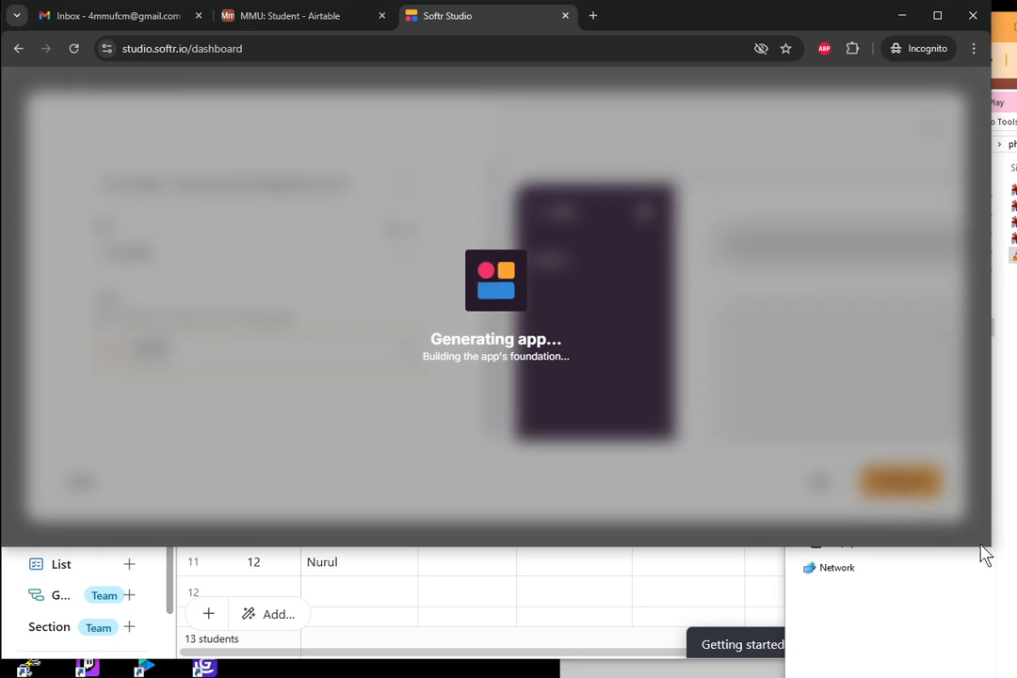
left_click_drag(984, 546, 1016, 618)
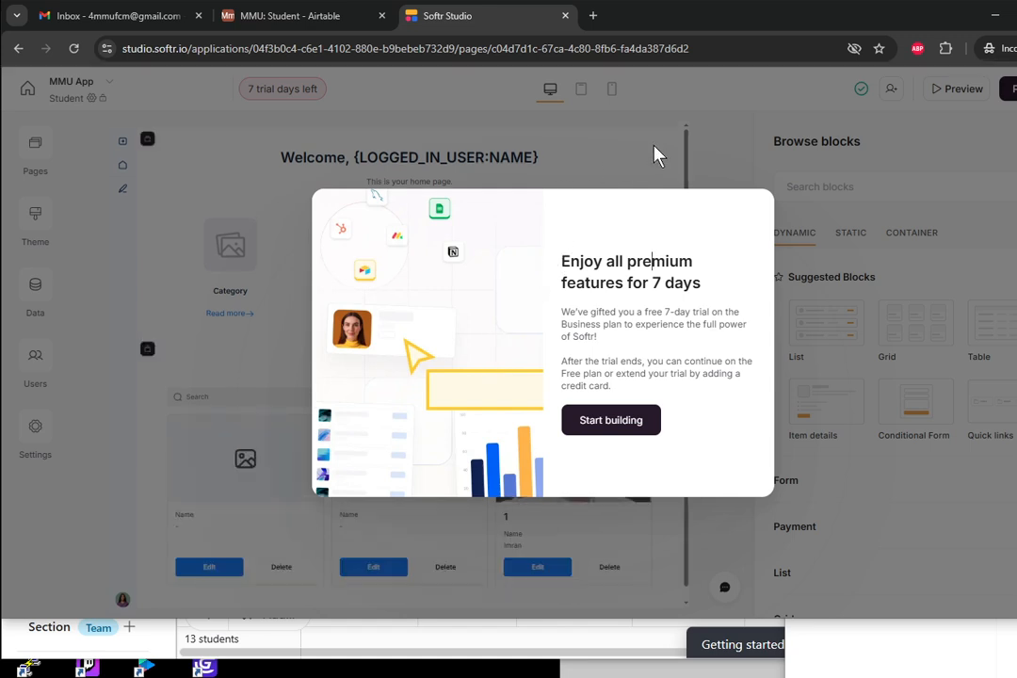
left_click(638, 429)
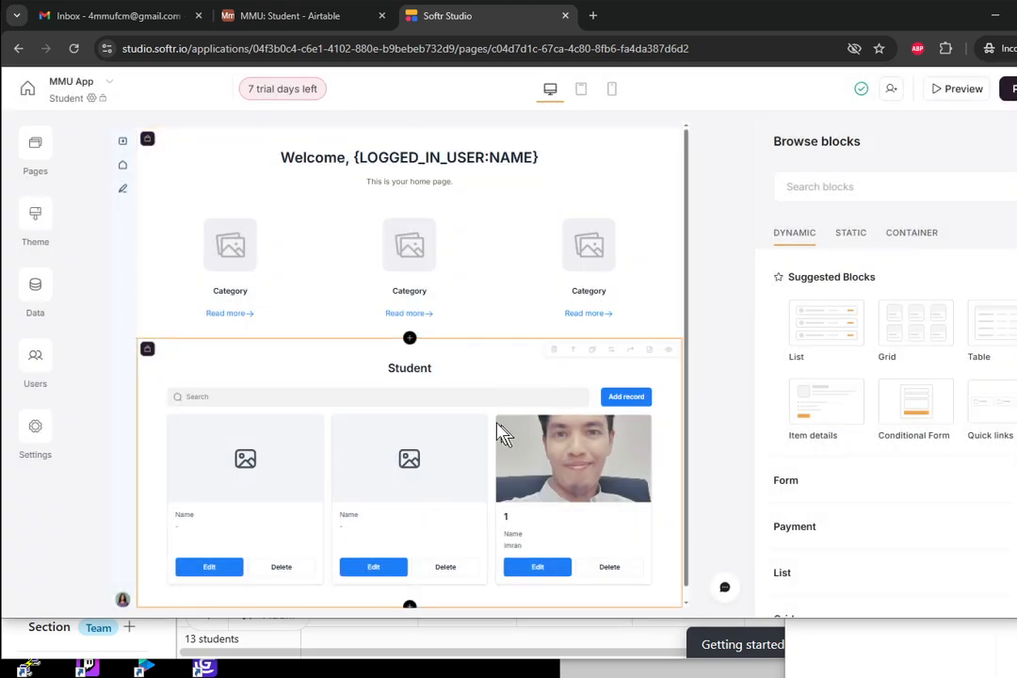
Step: Review the generated Student page in the editor, including its mobile layout
scroll(415, 471, "down", 1)
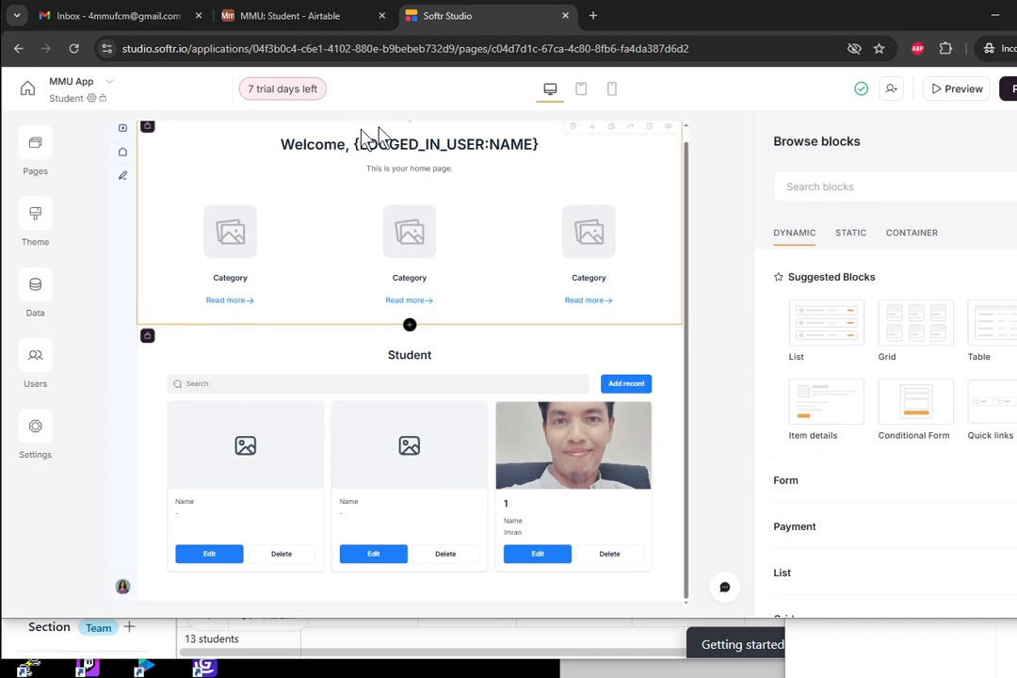
left_click(610, 94)
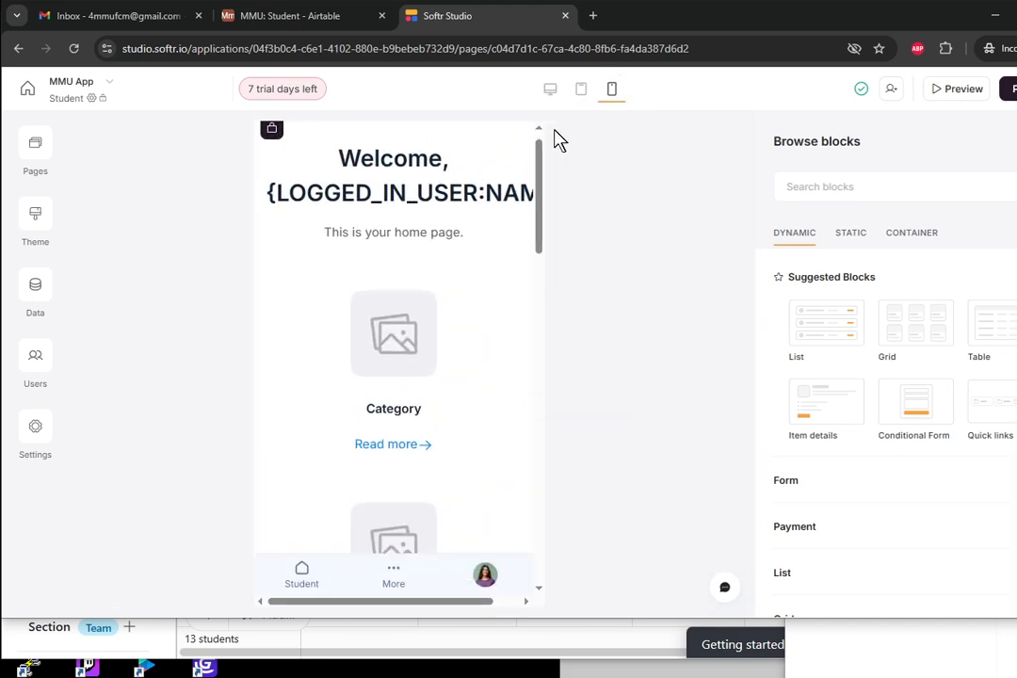
left_click_drag(543, 240, 659, 302)
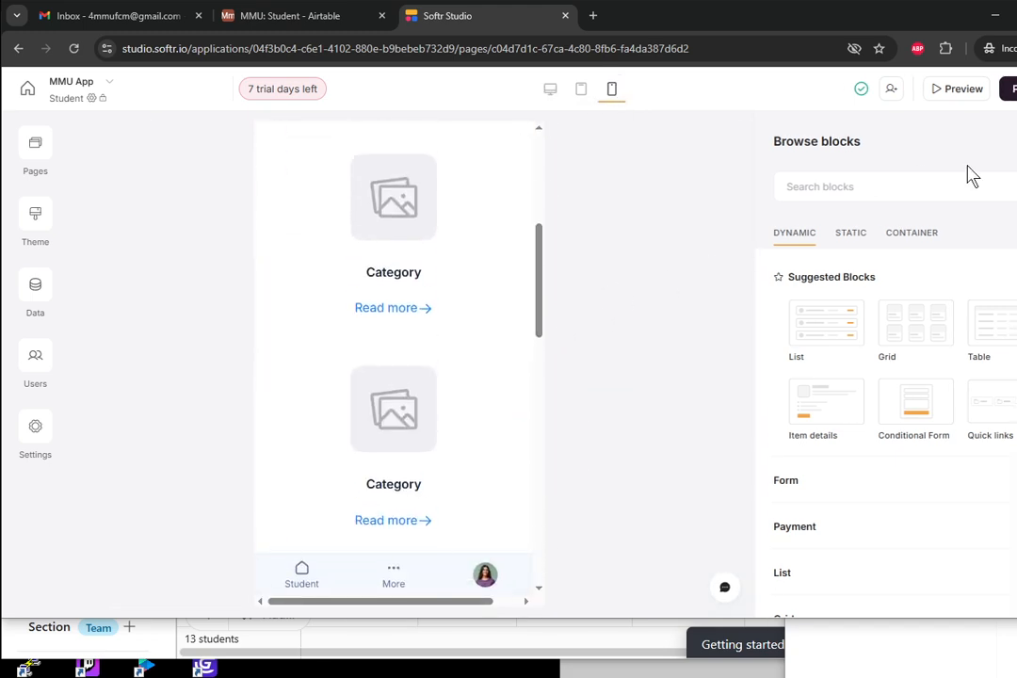
Step: Preview the app as a Non-logged-in user and acknowledge the preview notice
left_click(949, 89)
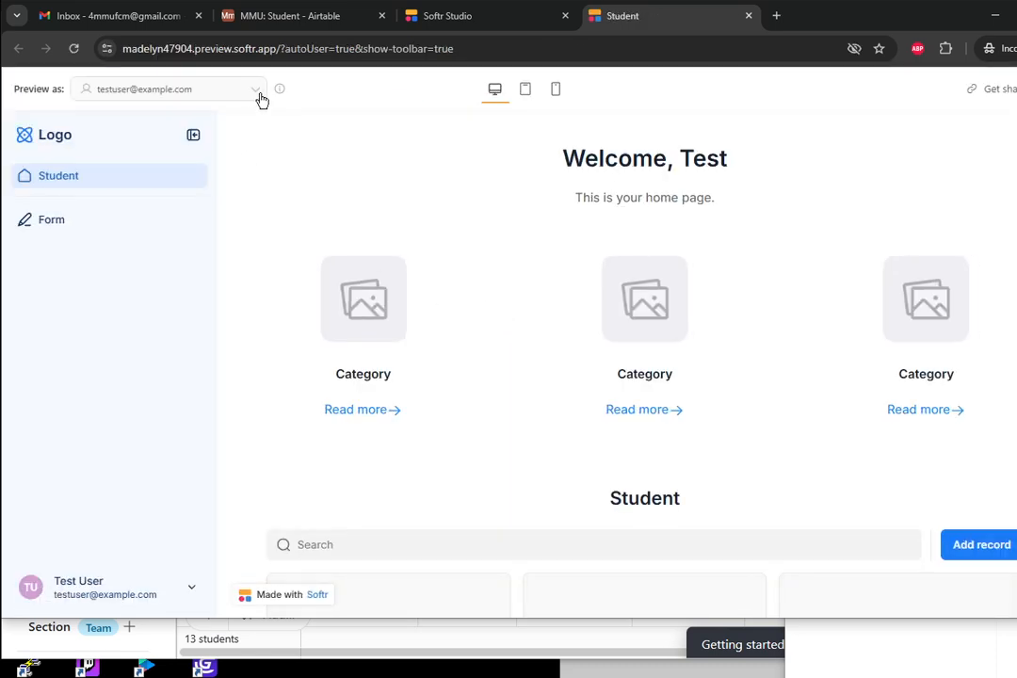
left_click(259, 94)
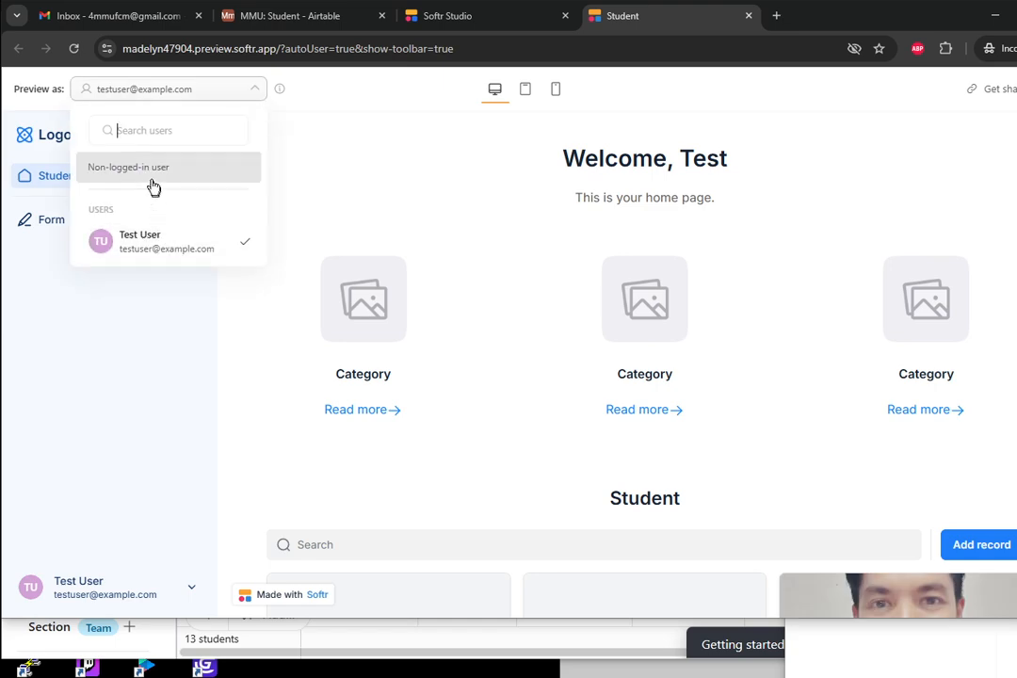
left_click(152, 174)
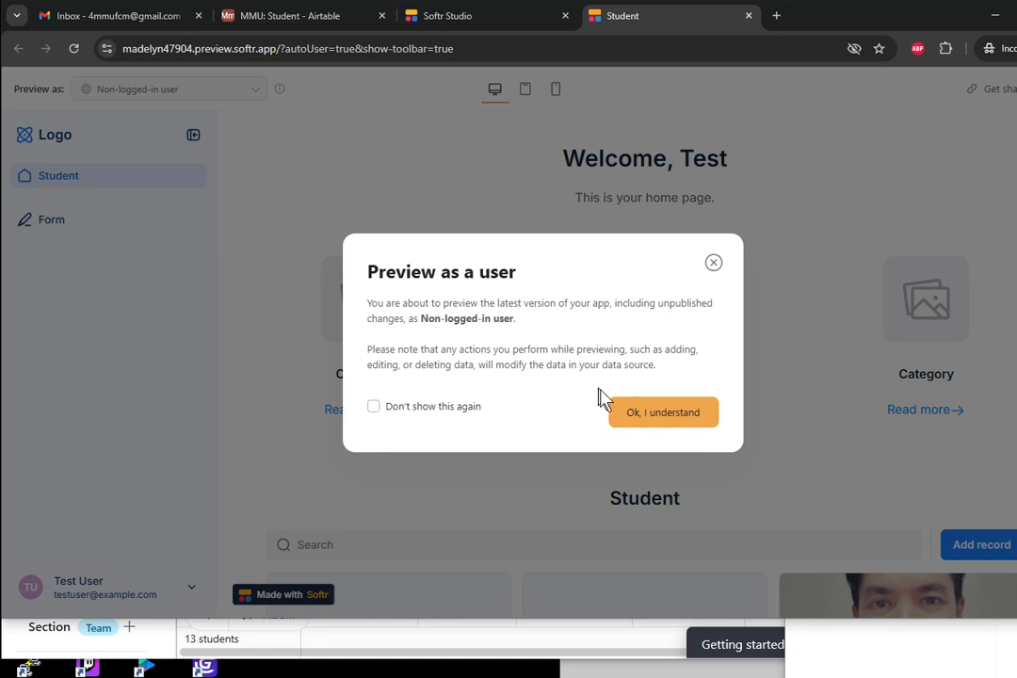
left_click(637, 415)
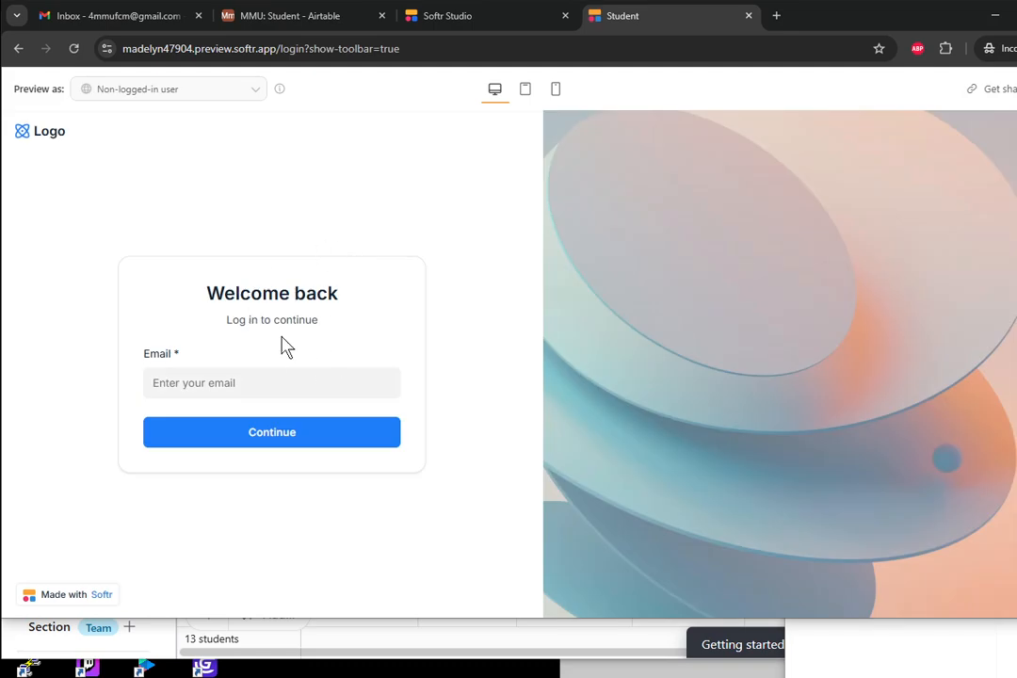
Step: Show the previewed login page in the mobile layout and check its email field
left_click(555, 89)
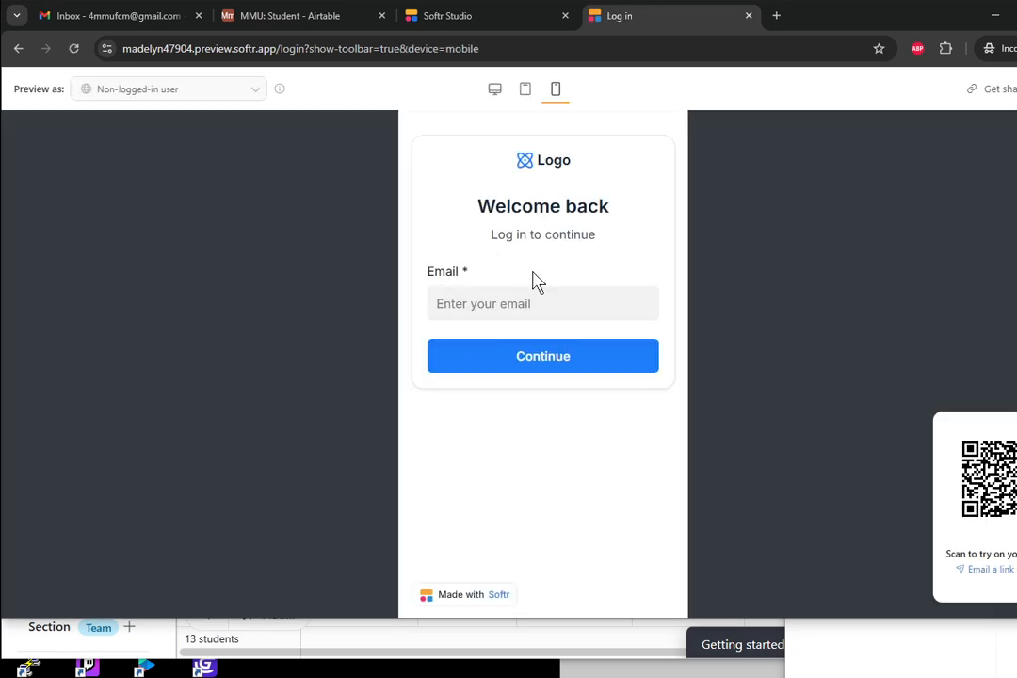
left_click(480, 306)
left_click(459, 270)
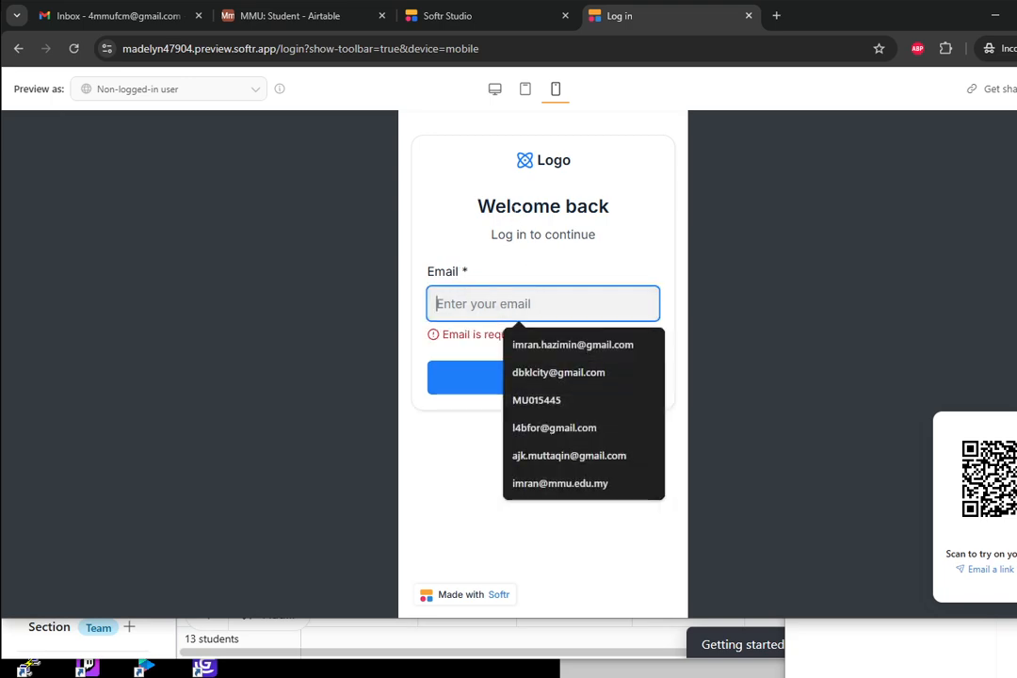
left_click(513, 206)
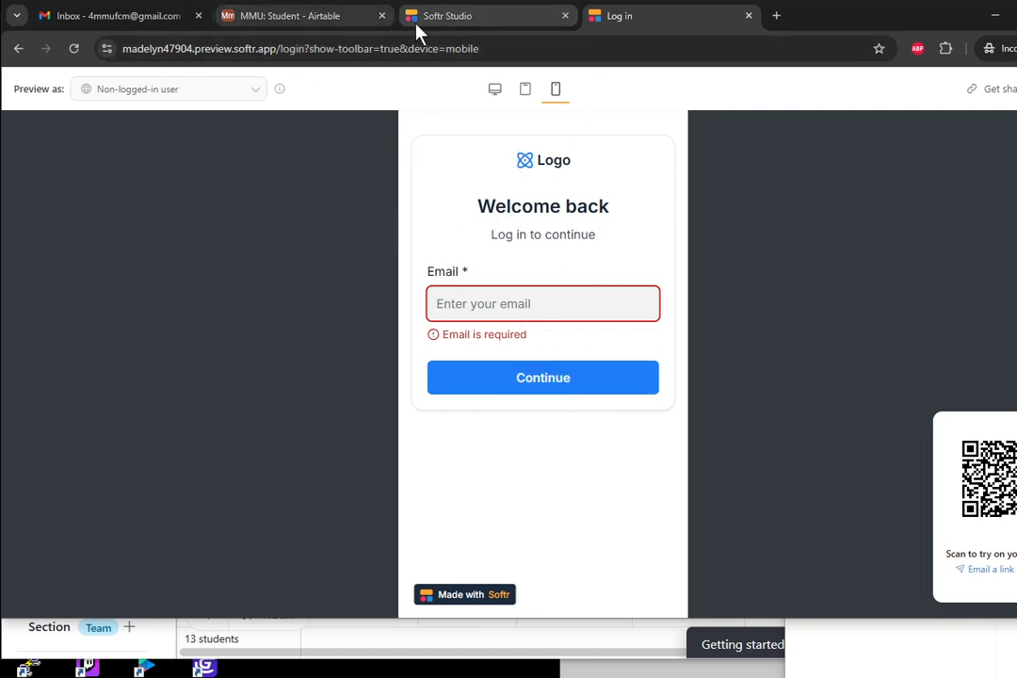
Step: Return to the app preview and preview the app as the test user
left_click(347, 23)
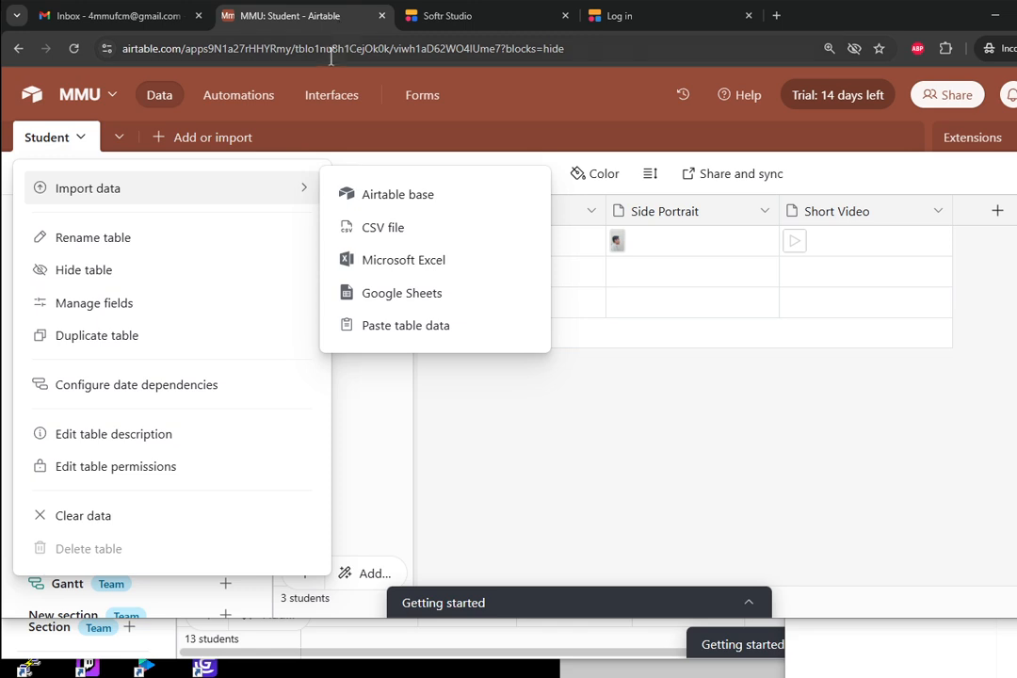
left_click(425, 25)
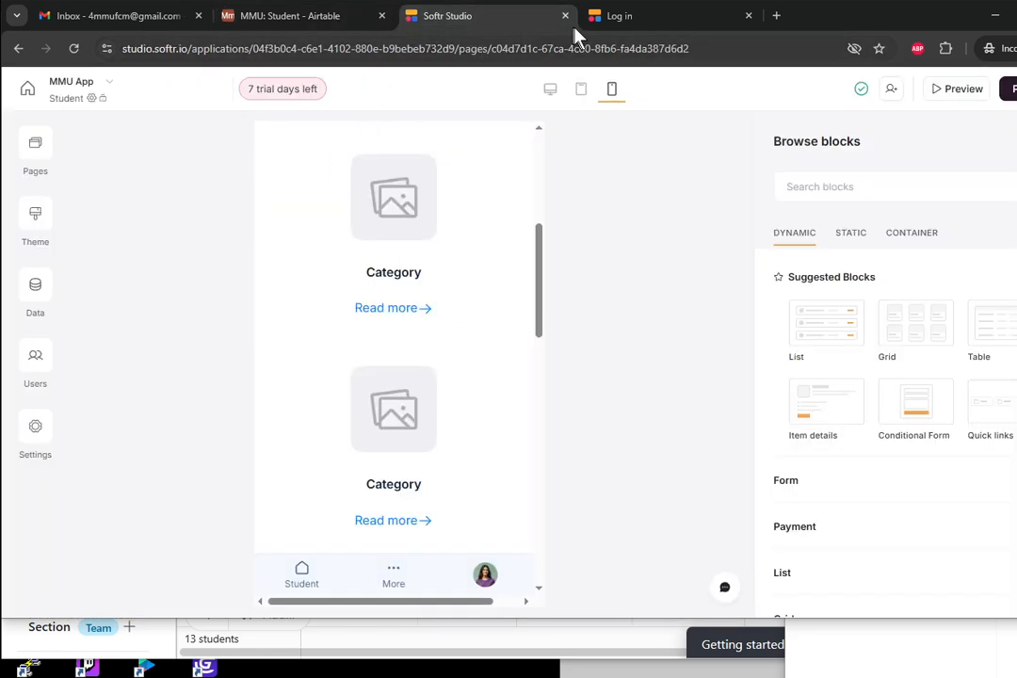
left_click(605, 20)
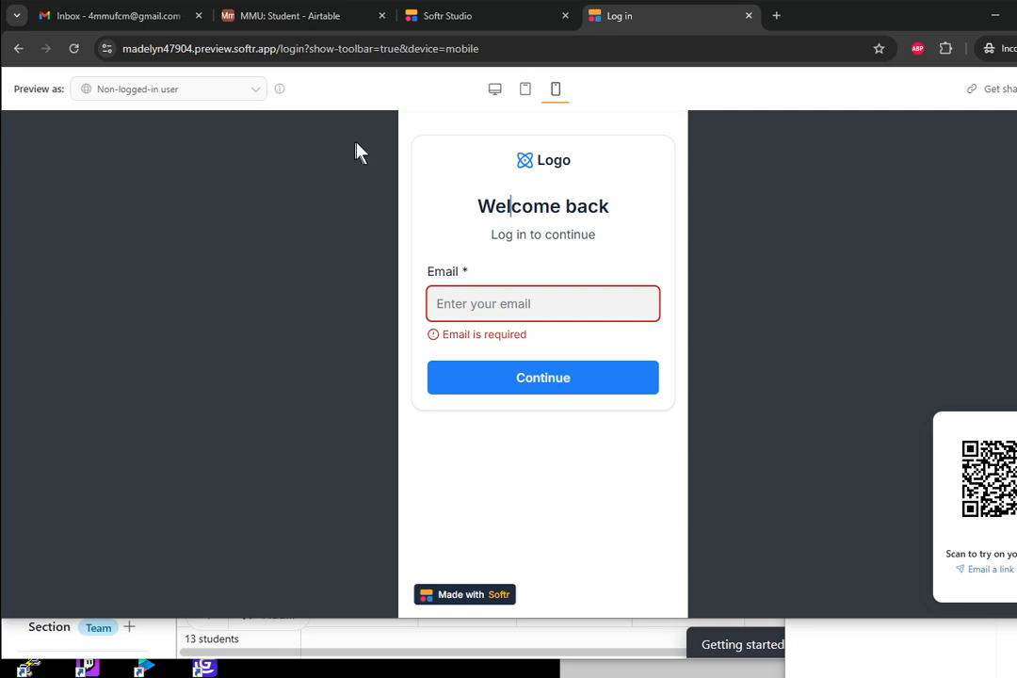
left_click(258, 91)
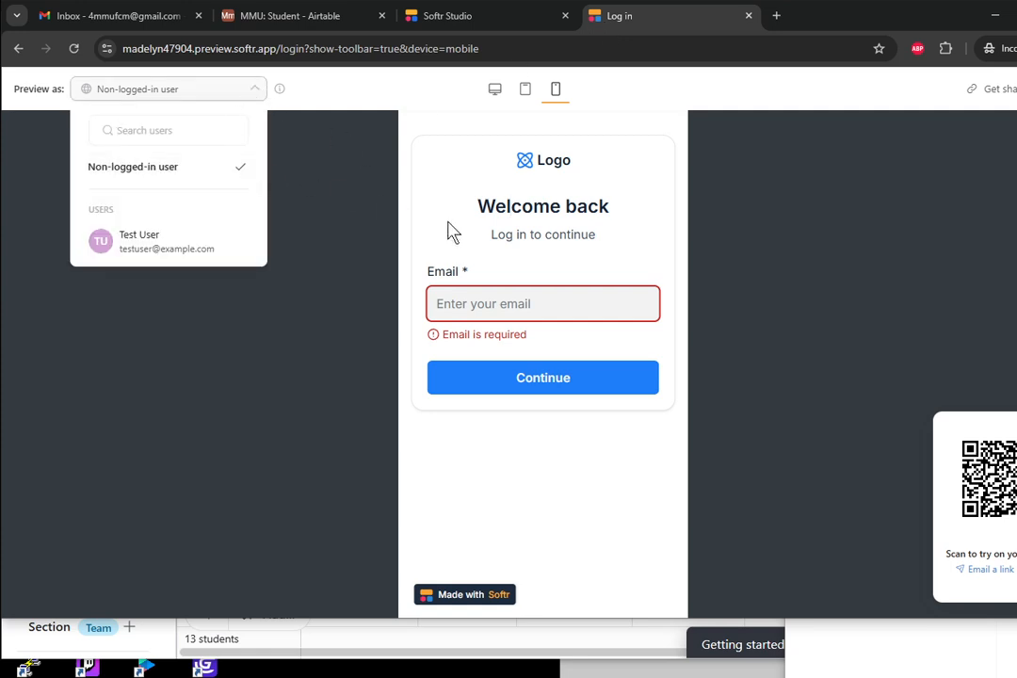
left_click(202, 242)
left_click(635, 415)
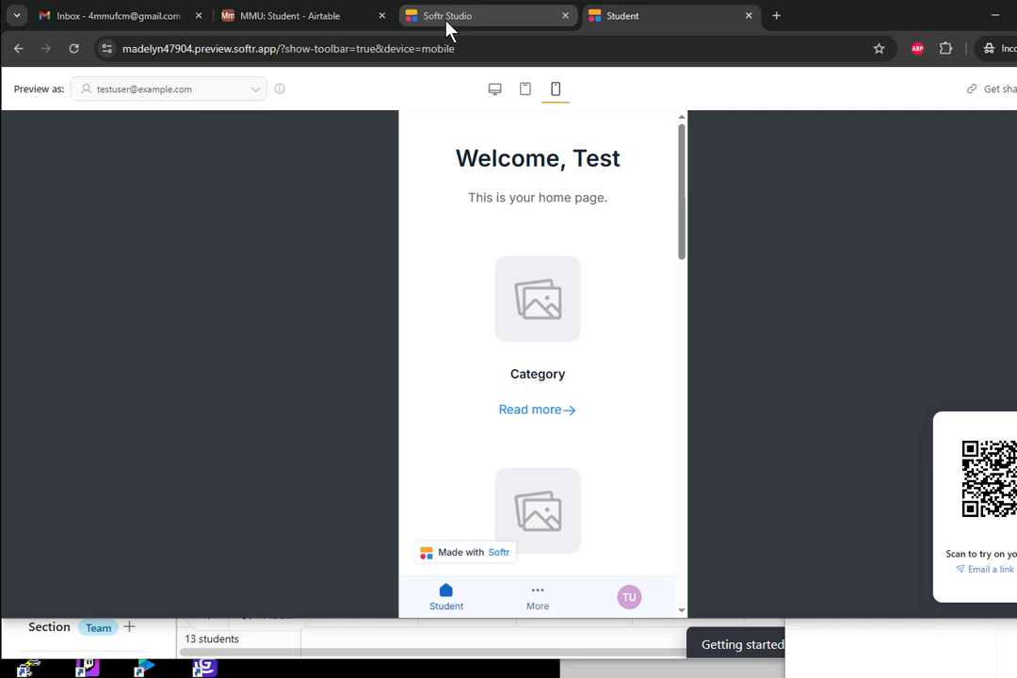
Step: In the Softr Studio editor, make the Student page visible to All users and save its page settings
mouse_move(447, 29)
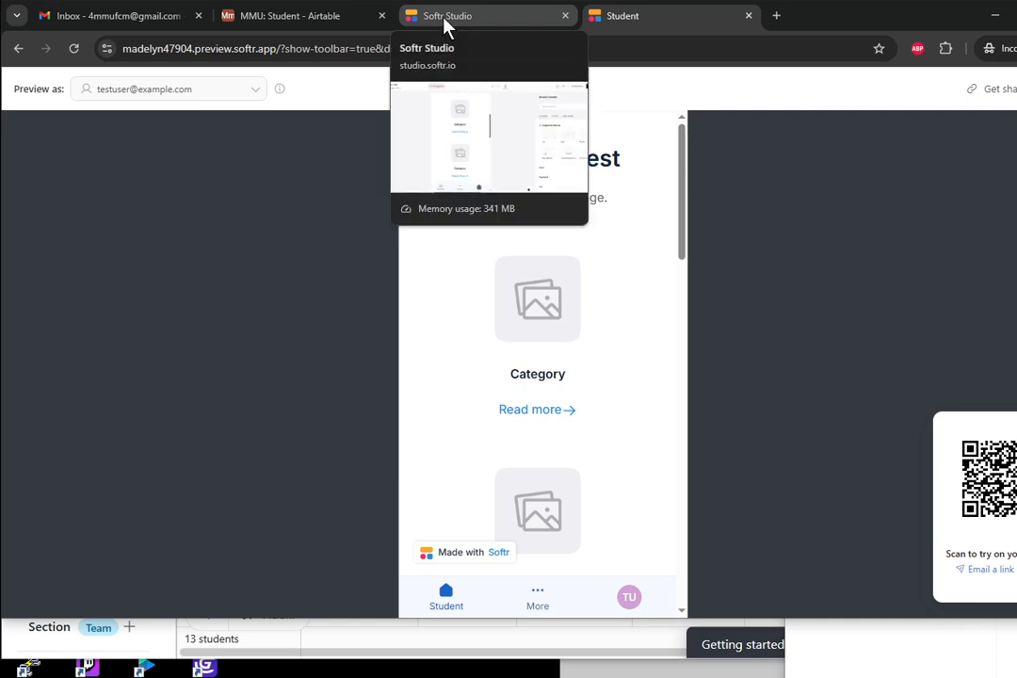
left_click(443, 18)
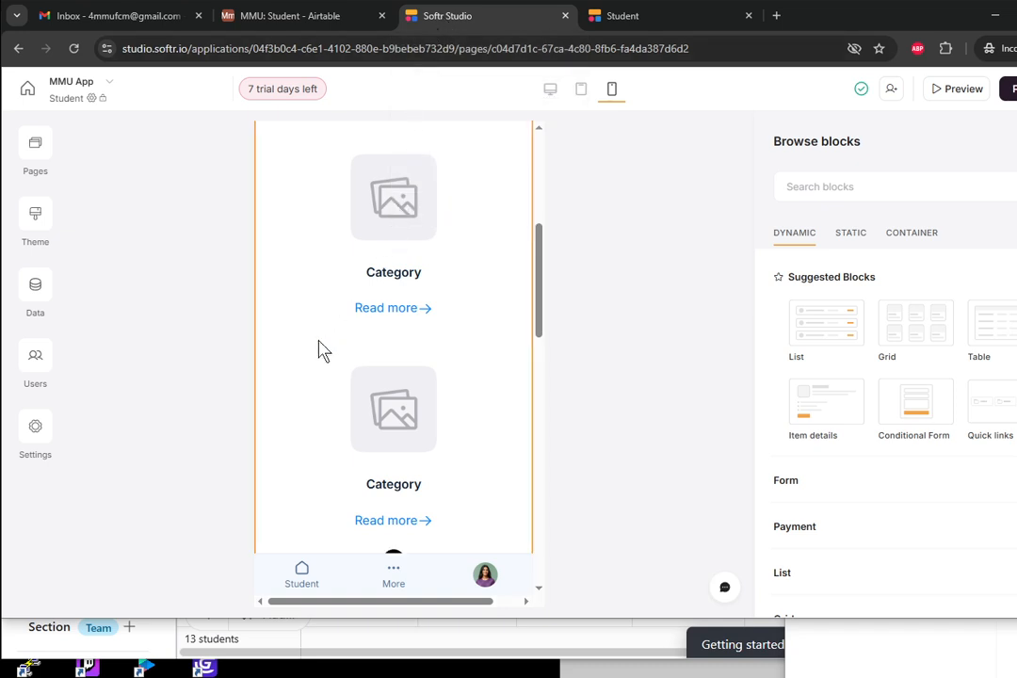
scroll(449, 328, "up", 5)
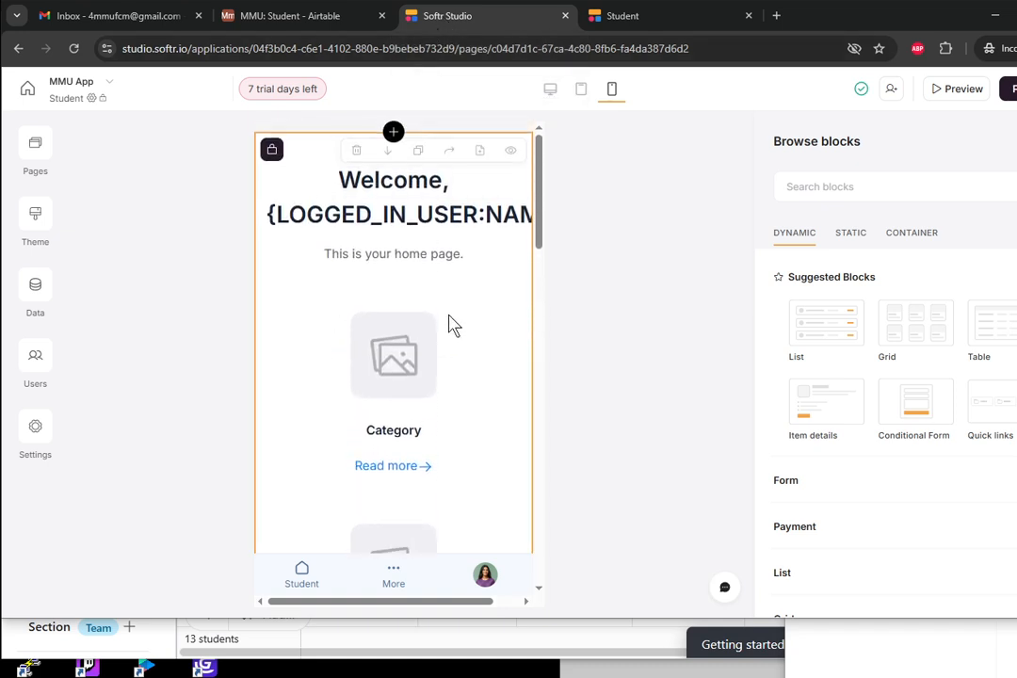
left_click(330, 271)
left_click(35, 146)
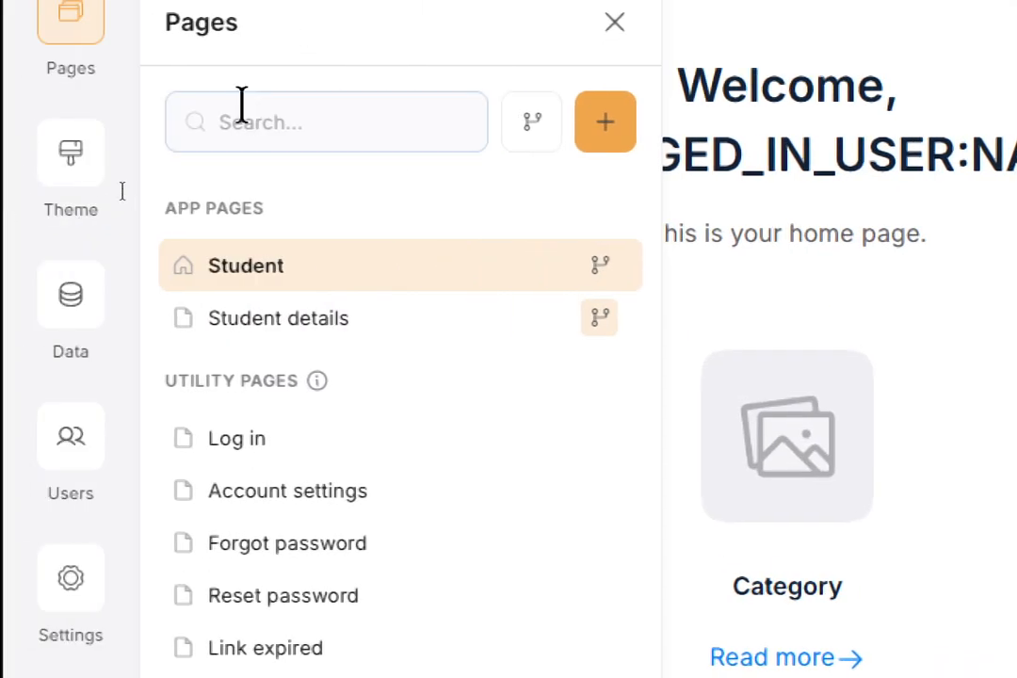
left_click(603, 275)
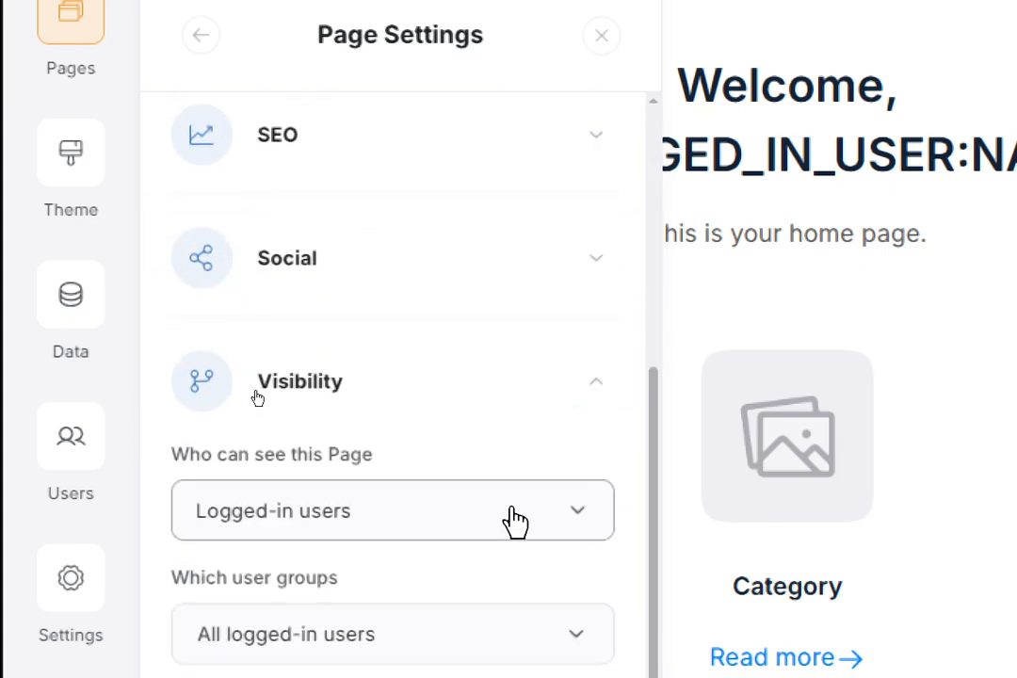
left_click(597, 528)
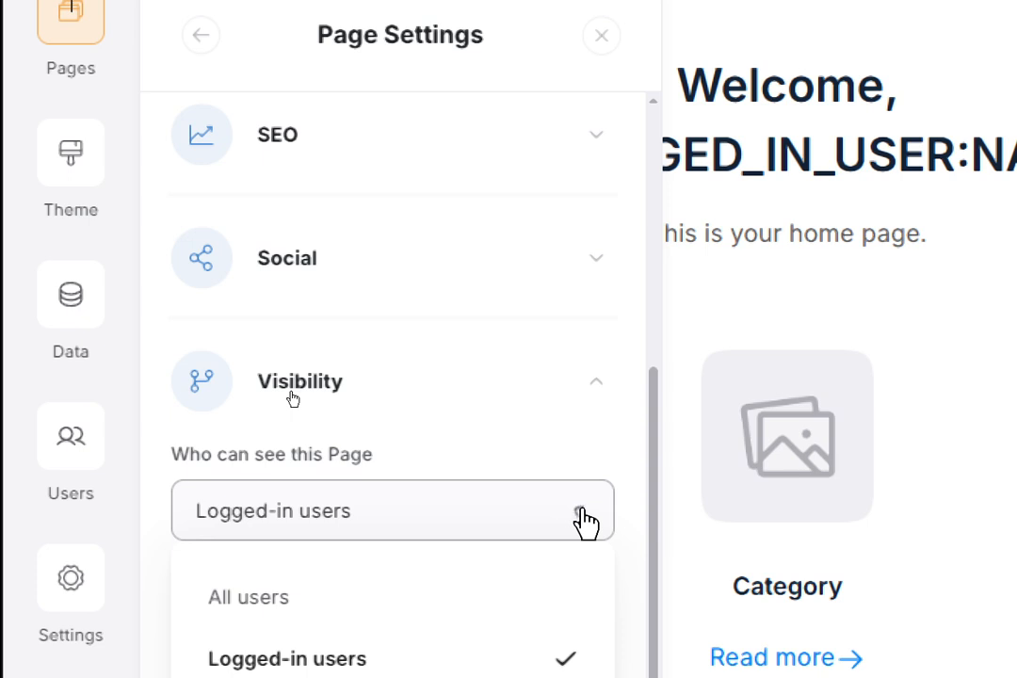
left_click(436, 611)
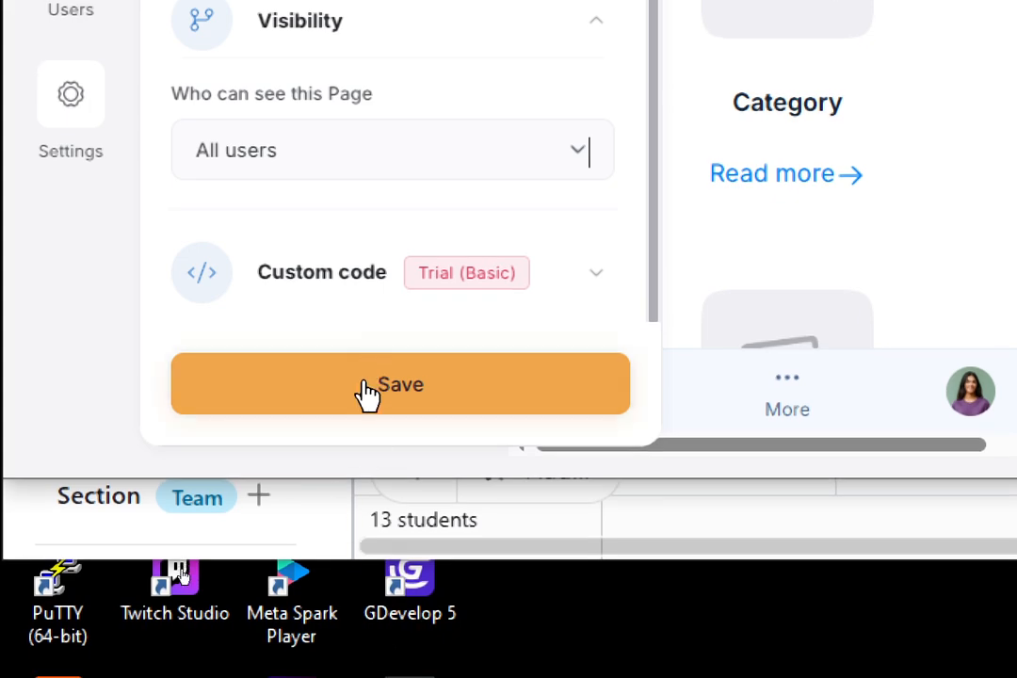
left_click(372, 528)
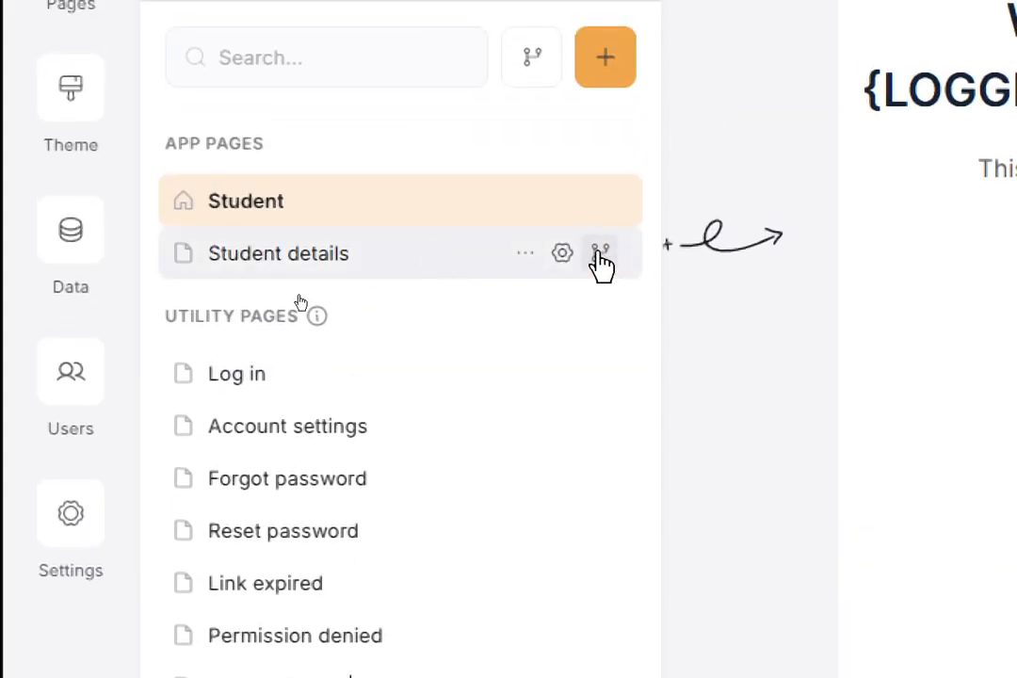
Step: Set the Student details page's visibility to All users and save its page settings
mouse_move(596, 256)
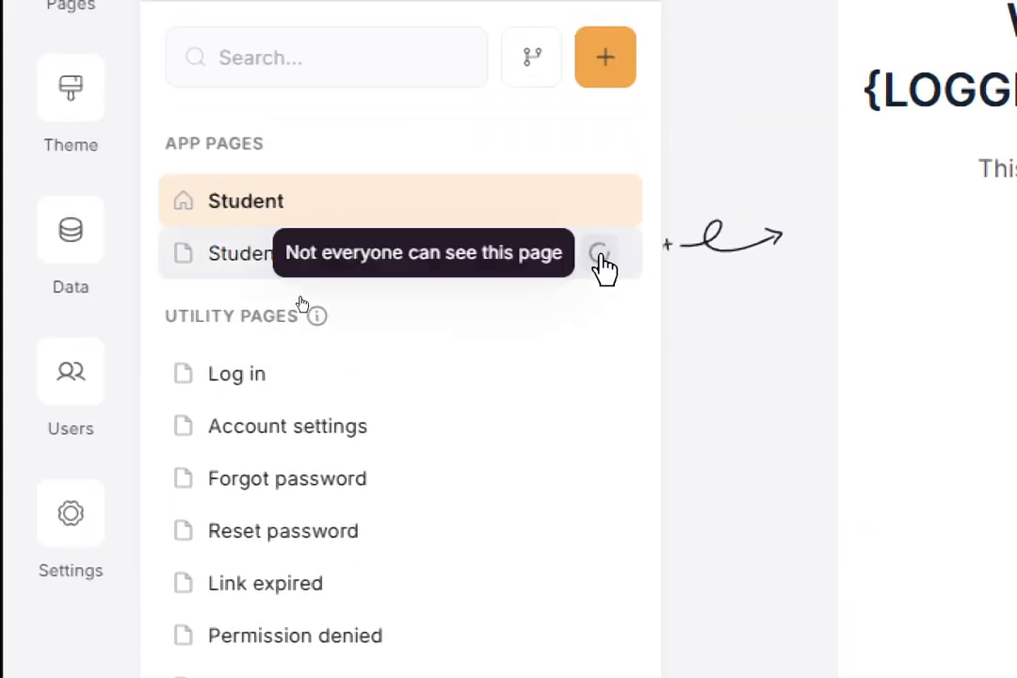
left_click(599, 256)
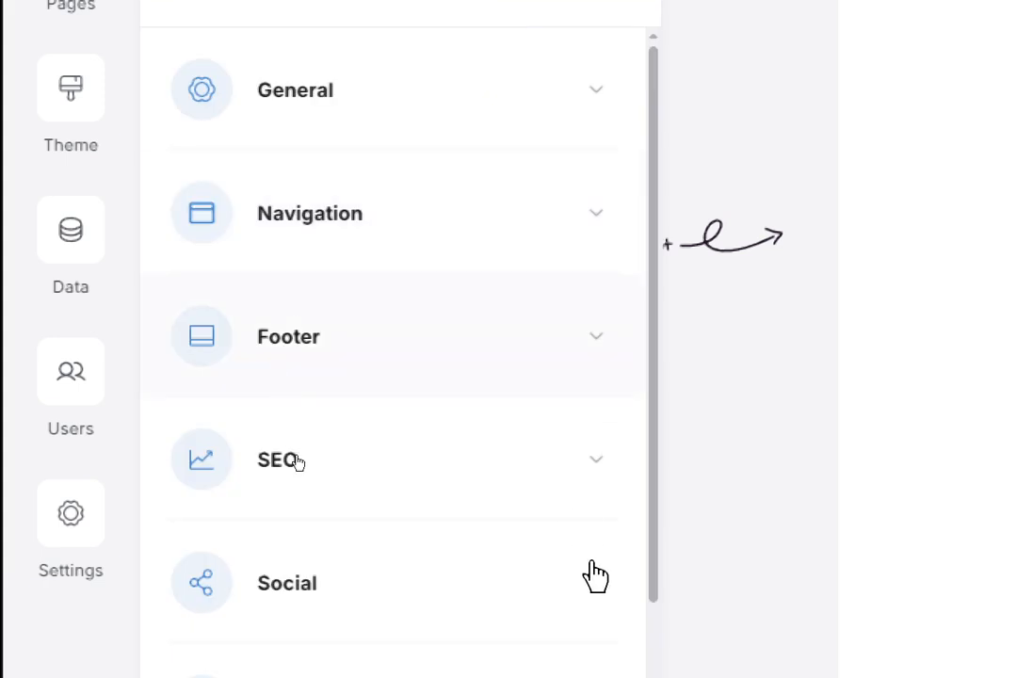
scroll(468, 603, "down", 4)
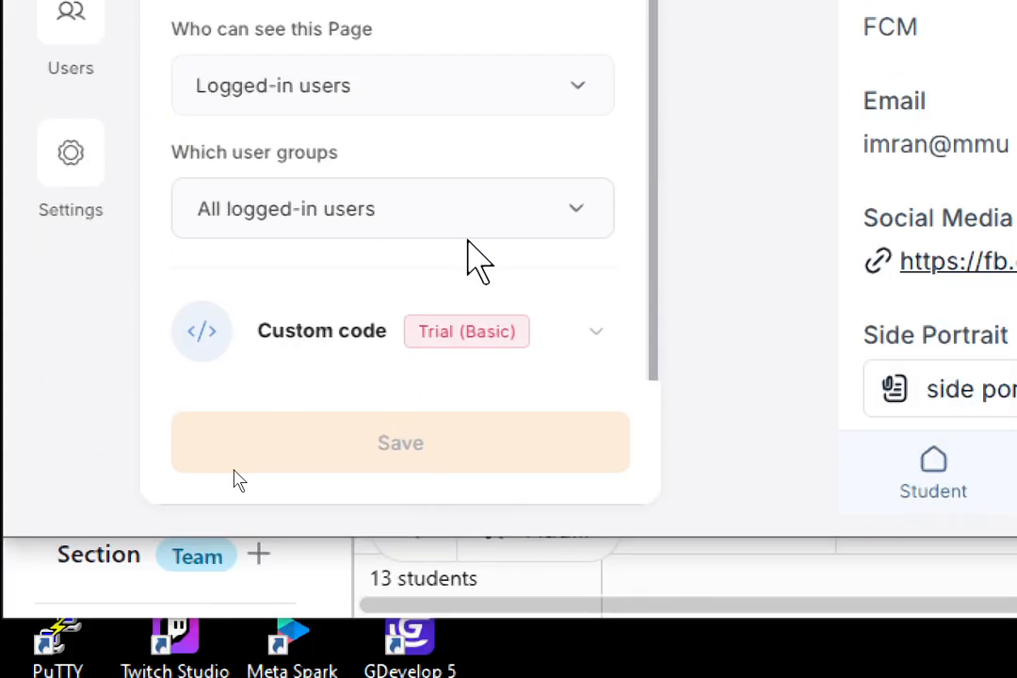
left_click(409, 96)
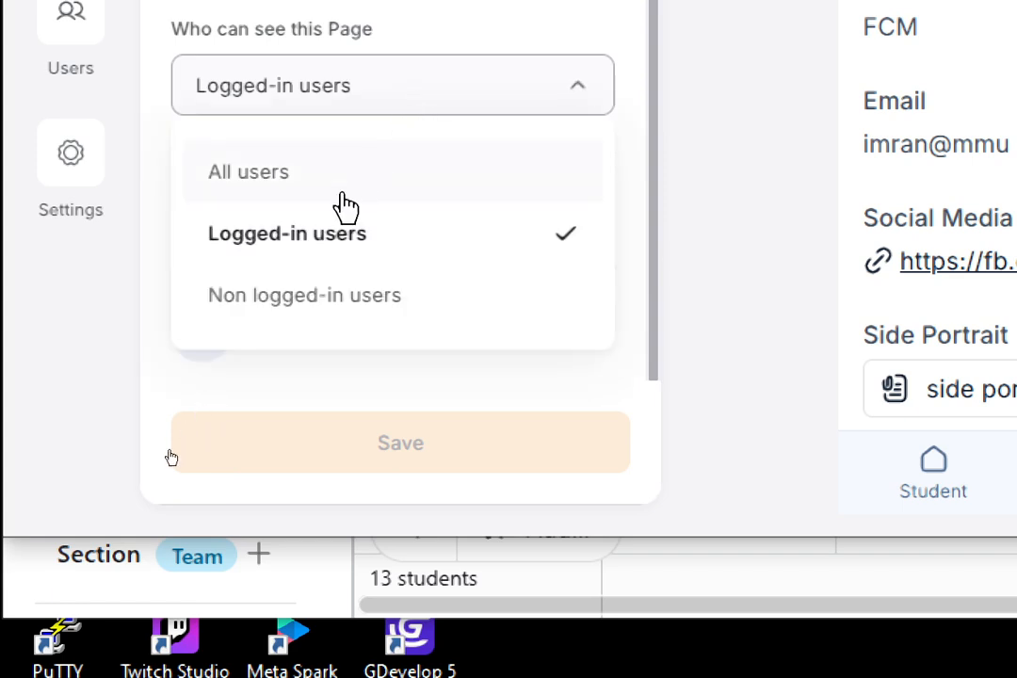
left_click(329, 195)
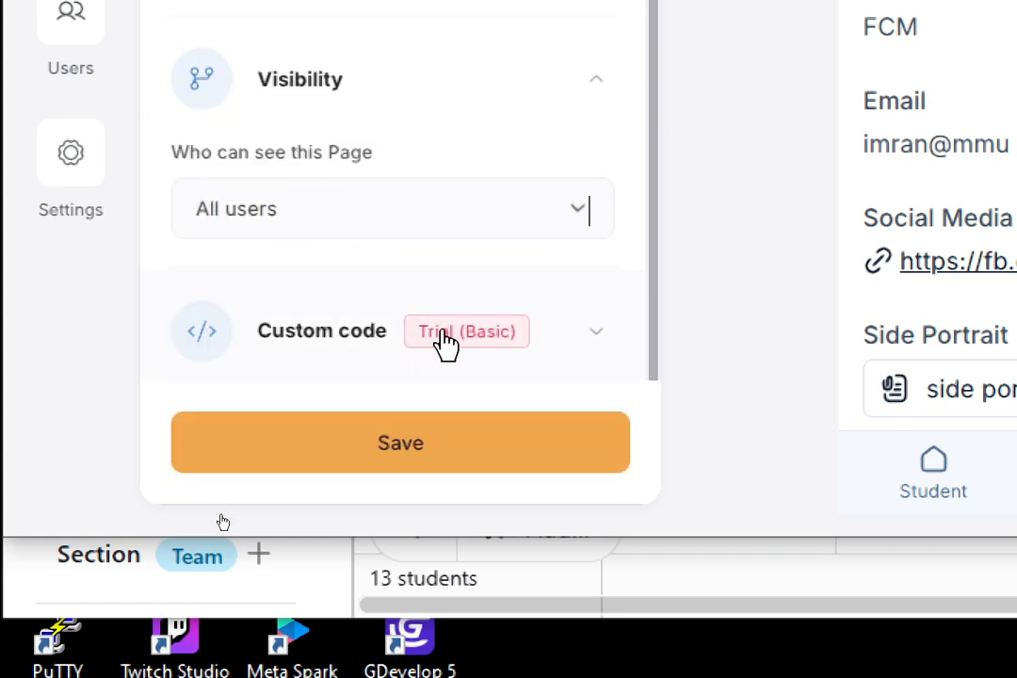
left_click(412, 450)
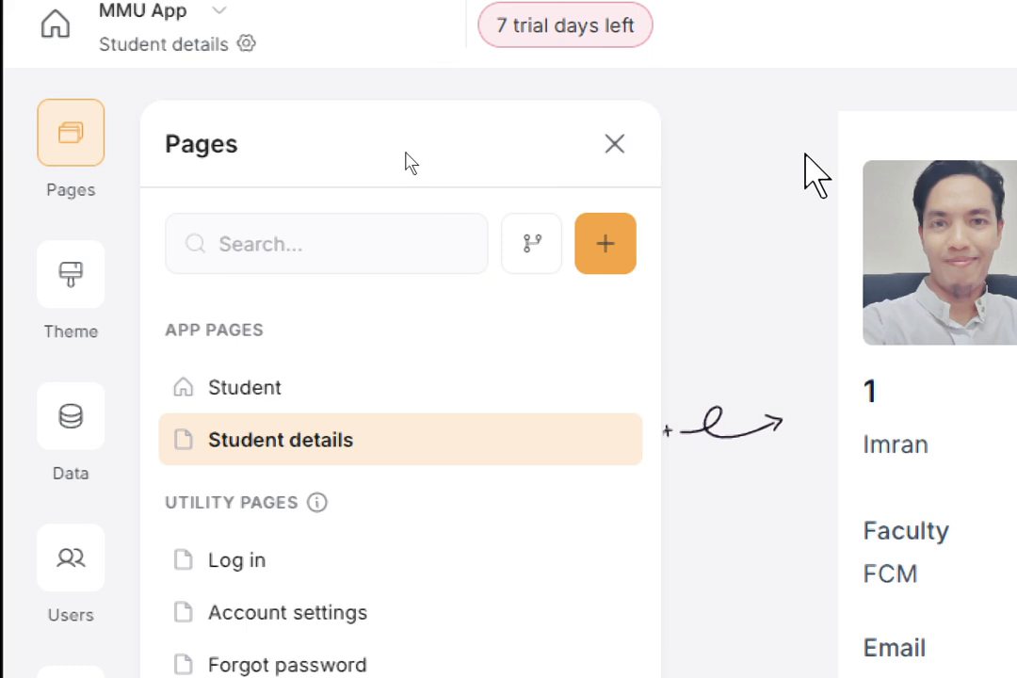
Step: Expand the side navigation on the Student details page and compare the page's tablet, mobile and desktop layouts
left_click(550, 99)
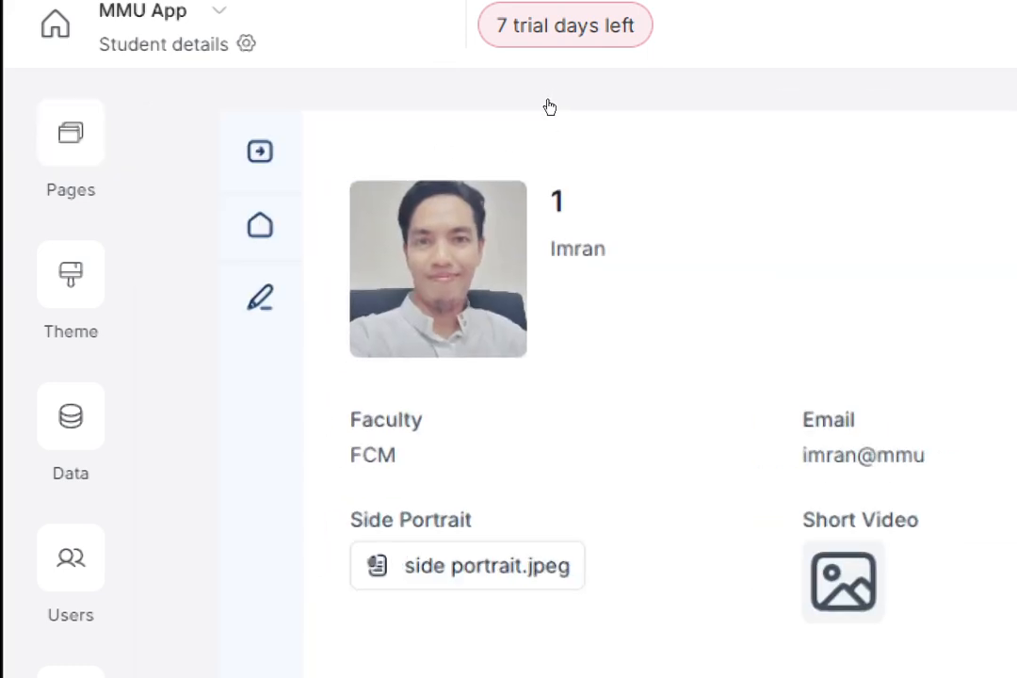
left_click(260, 151)
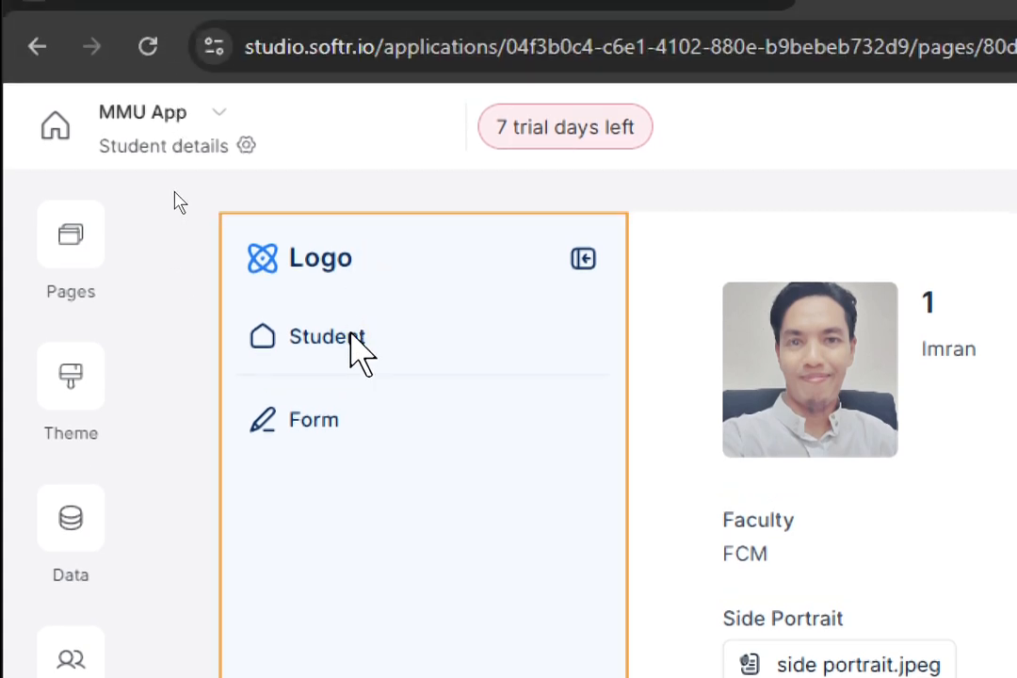
scroll(347, 336, "down", 4)
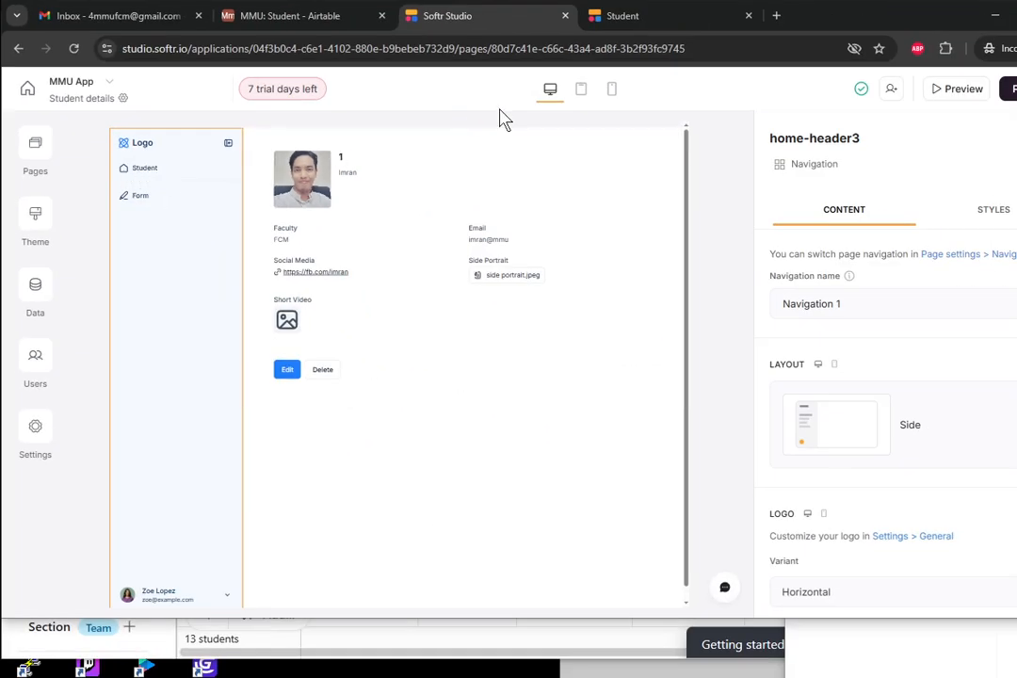
left_click(581, 89)
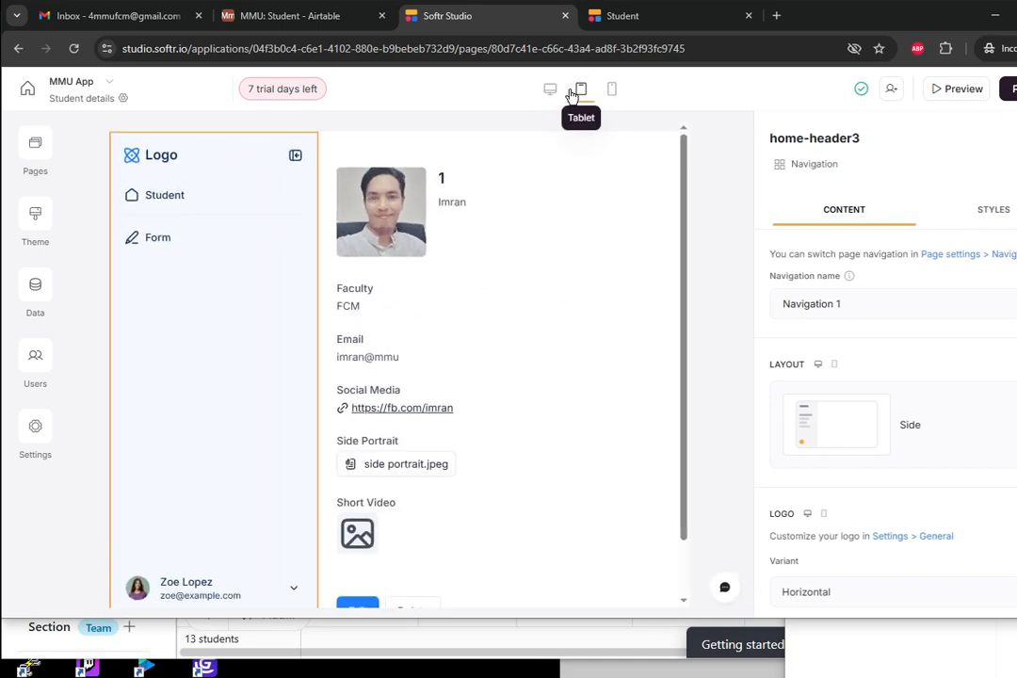
left_click(611, 89)
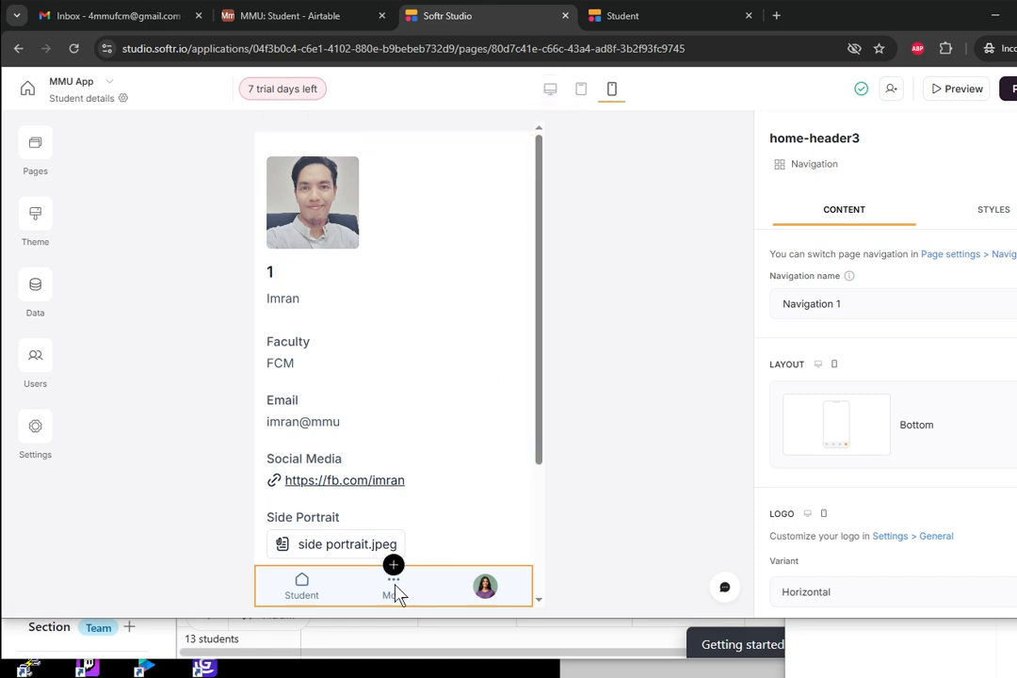
left_click(550, 89)
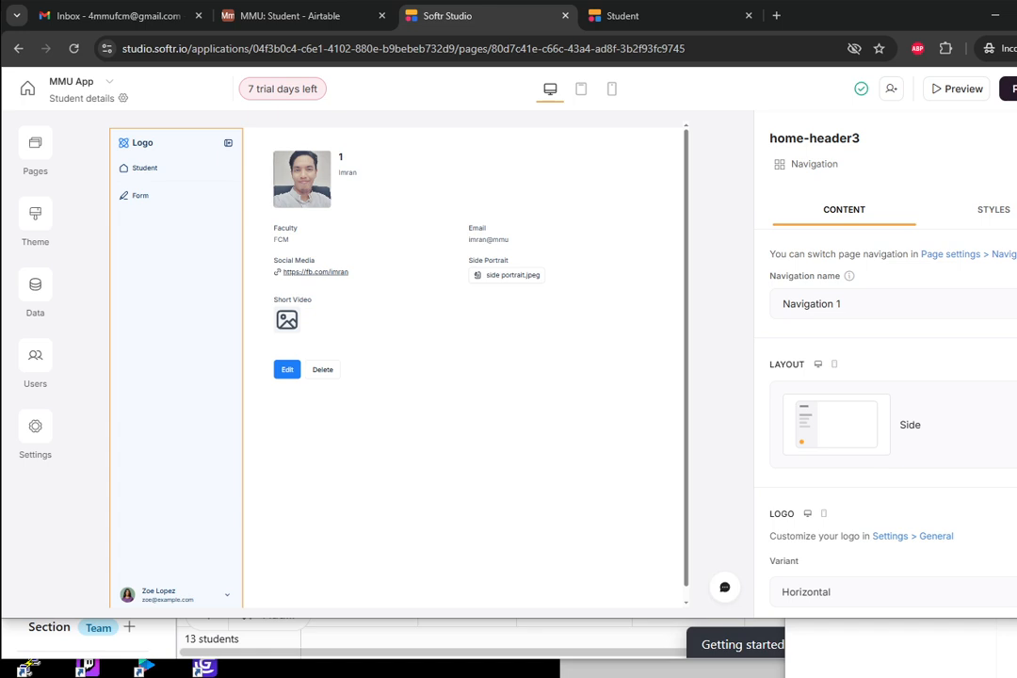
Step: Set the visibility of the primary Student navigation link to All users
scroll(996, 325, "down", 3)
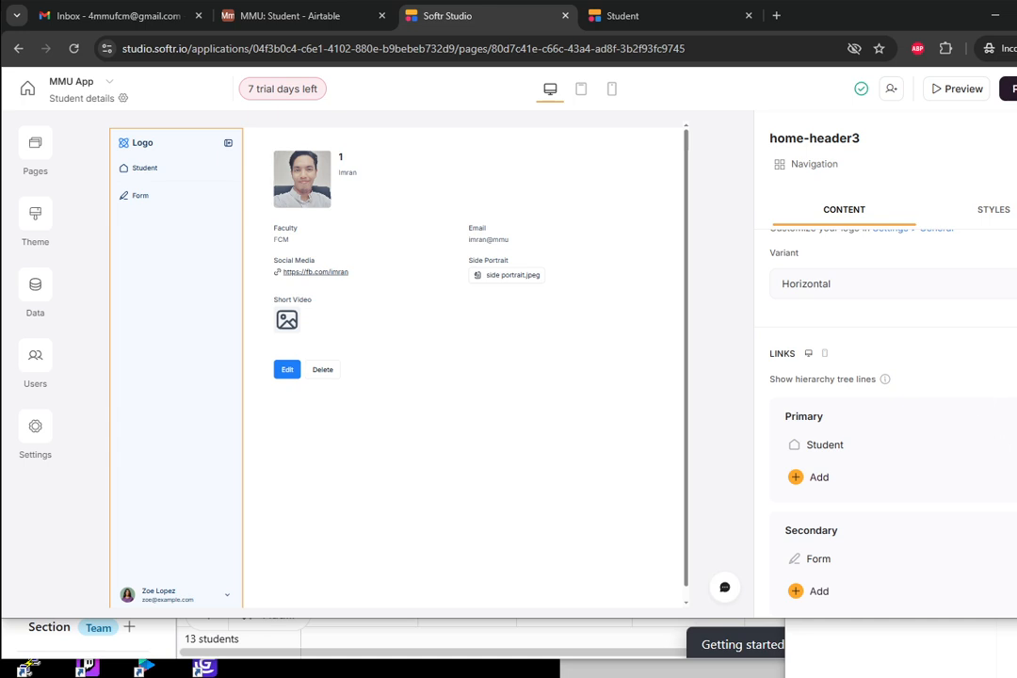
left_click_drag(1016, 383, 969, 384)
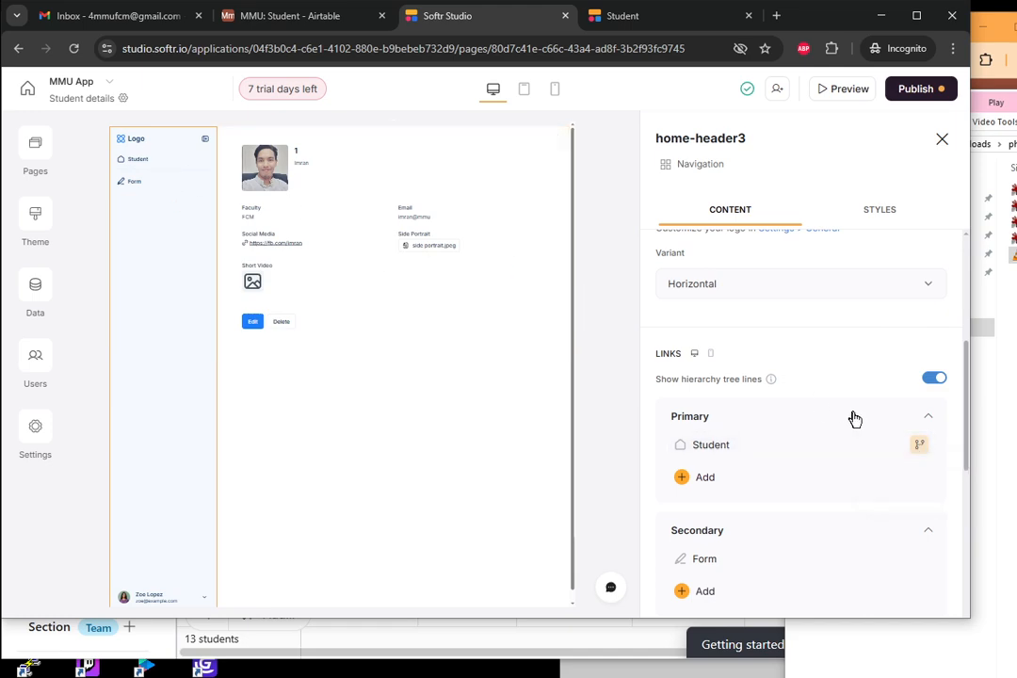
left_click(920, 444)
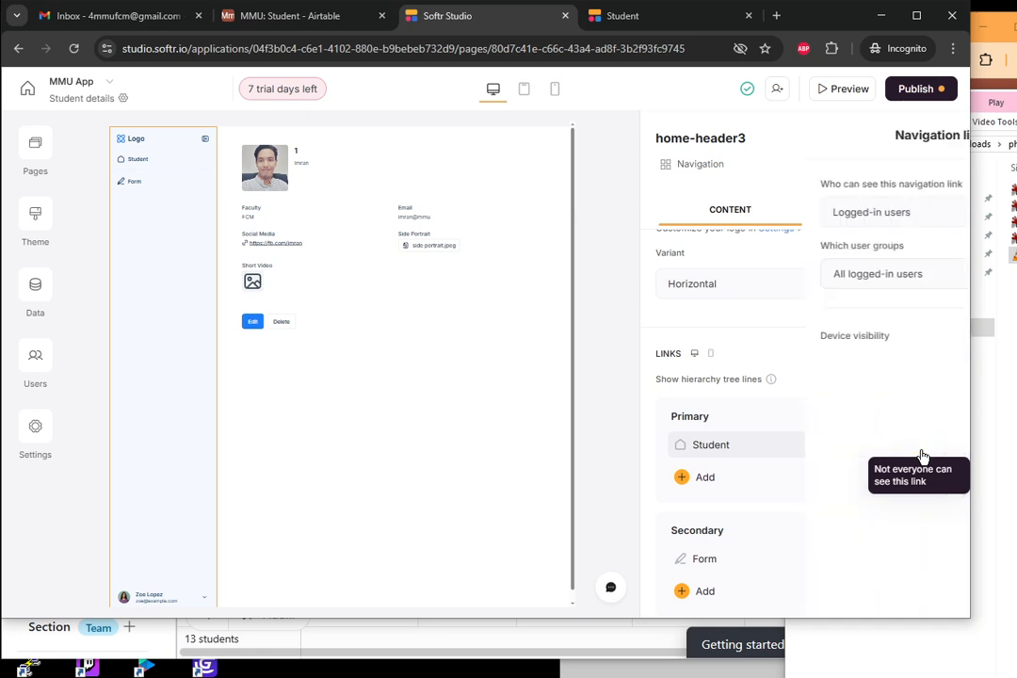
left_click(752, 217)
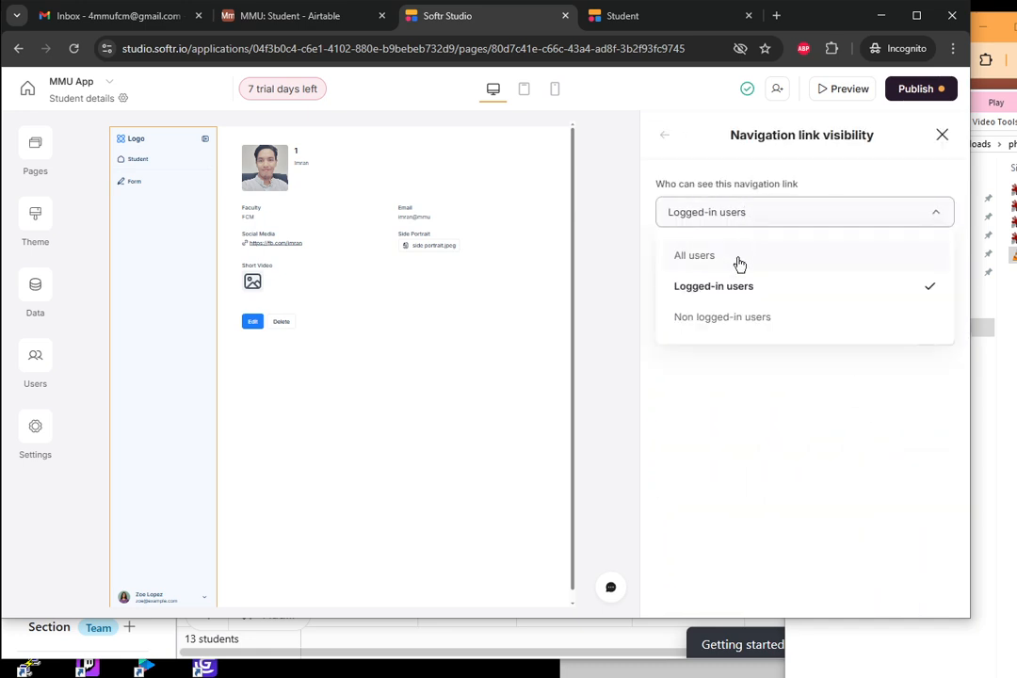
left_click(739, 259)
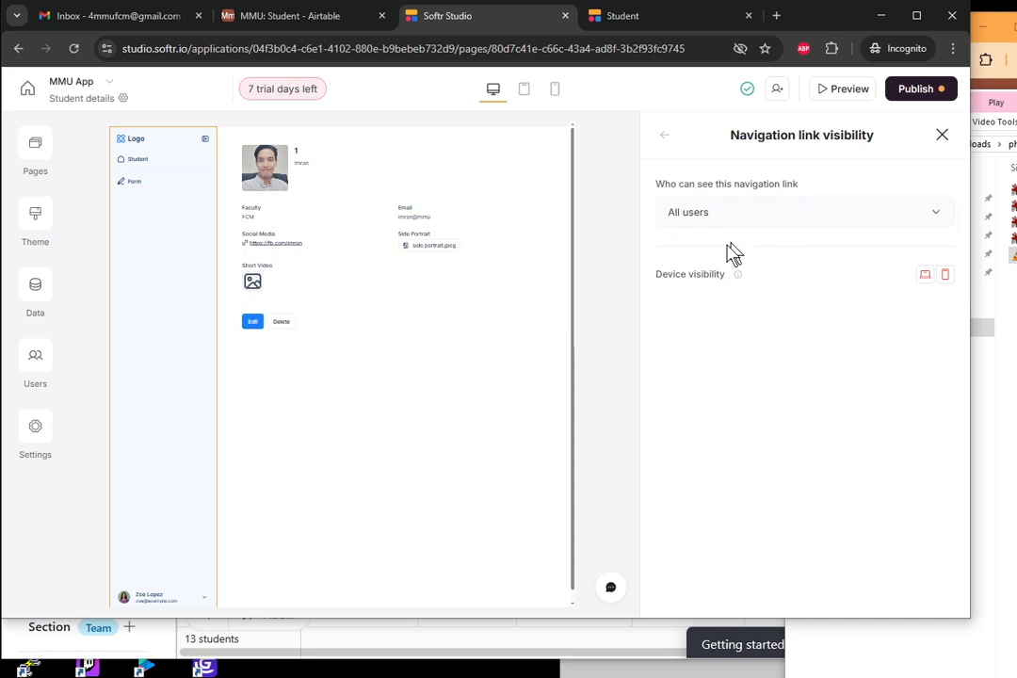
left_click(941, 134)
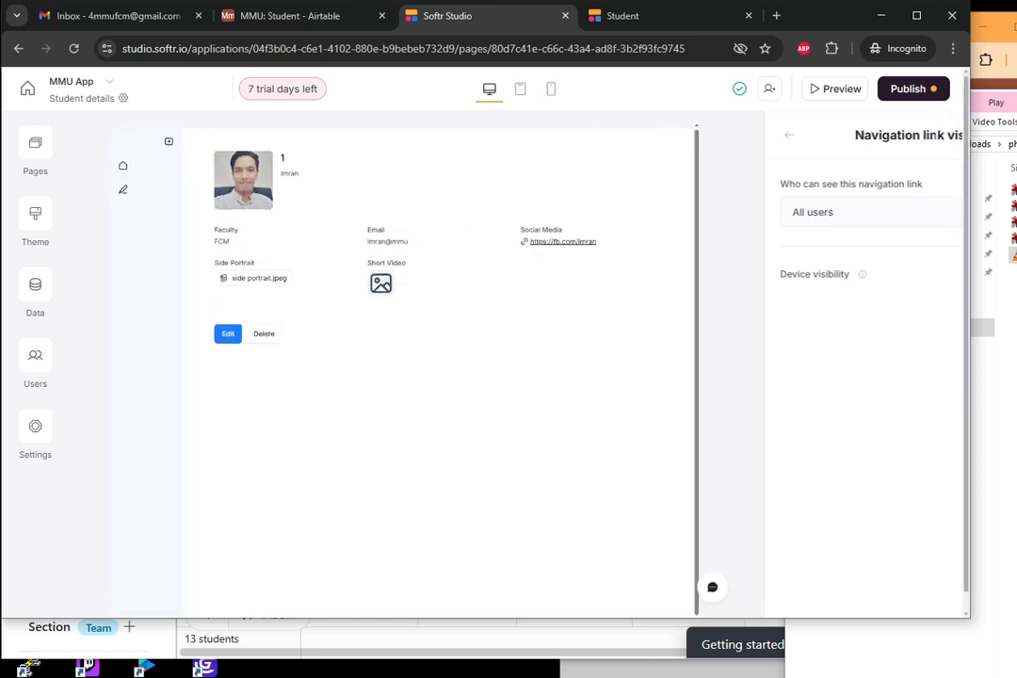
Step: Reopen the side navigation's settings and check its primary and secondary links
left_click(373, 273)
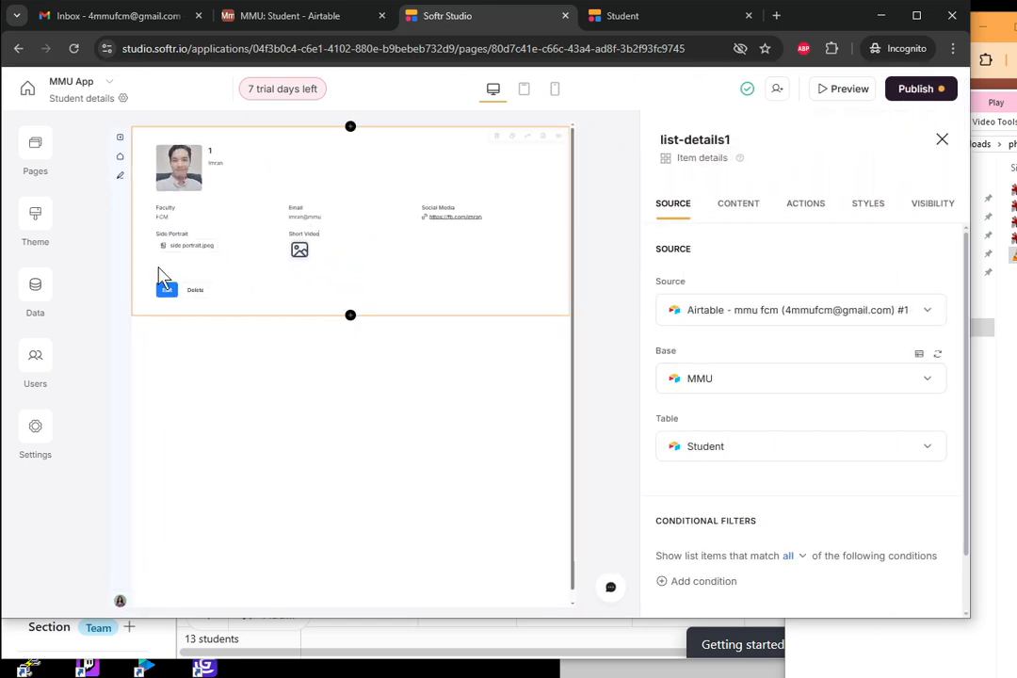
left_click(121, 176)
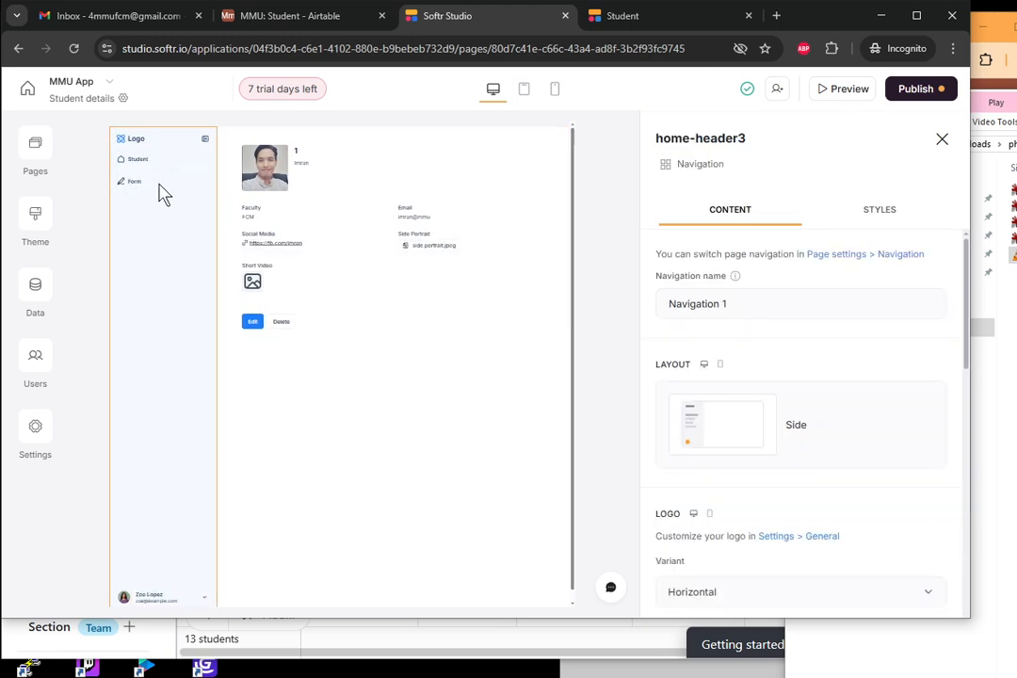
scroll(756, 393, "down", 3)
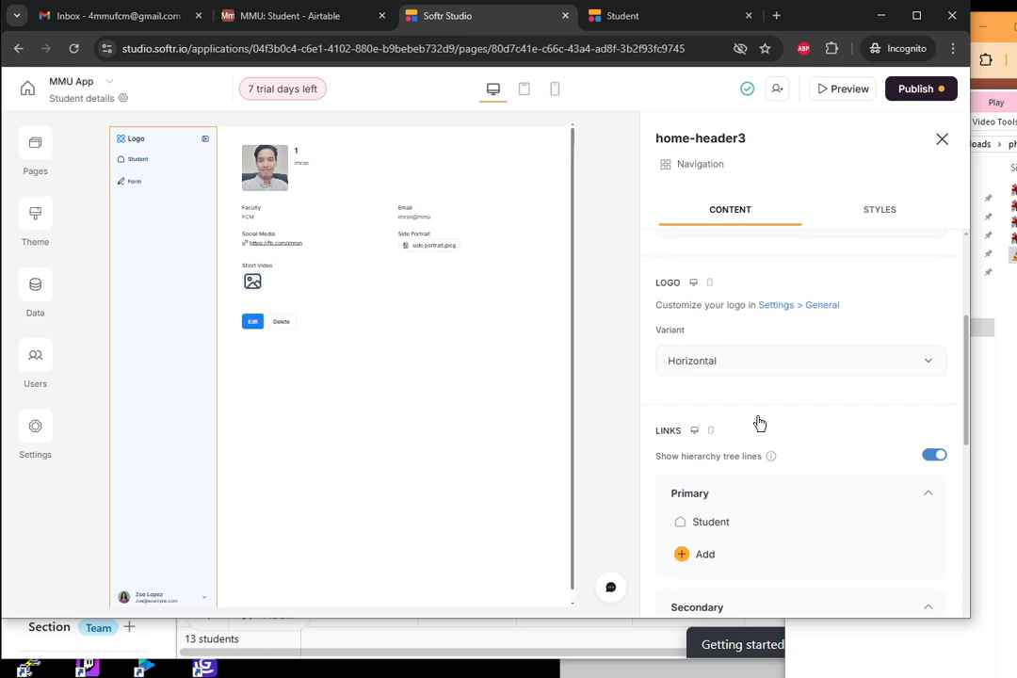
scroll(759, 427, "down", 1)
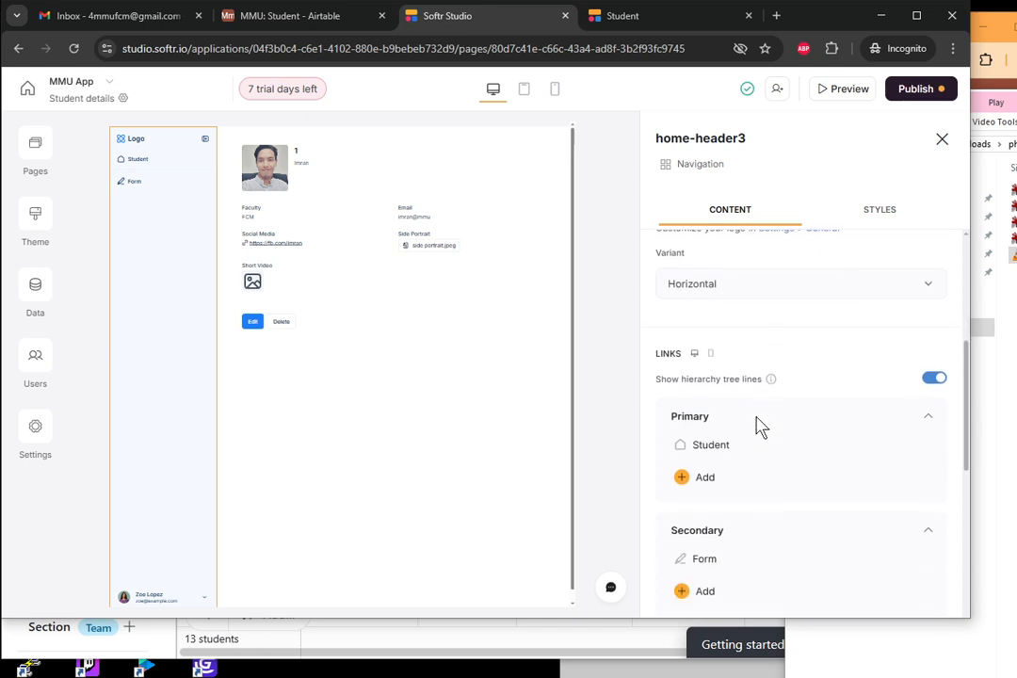
Step: Add the Student details page as a primary navigation link and check who can see that link
left_click(683, 478)
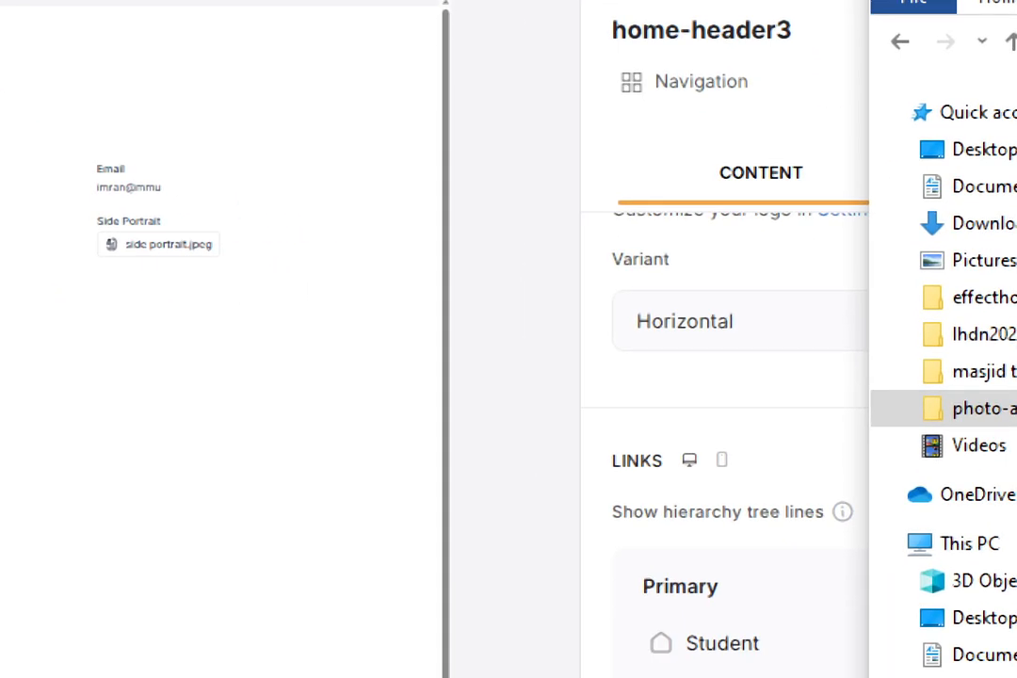
left_click(565, 614)
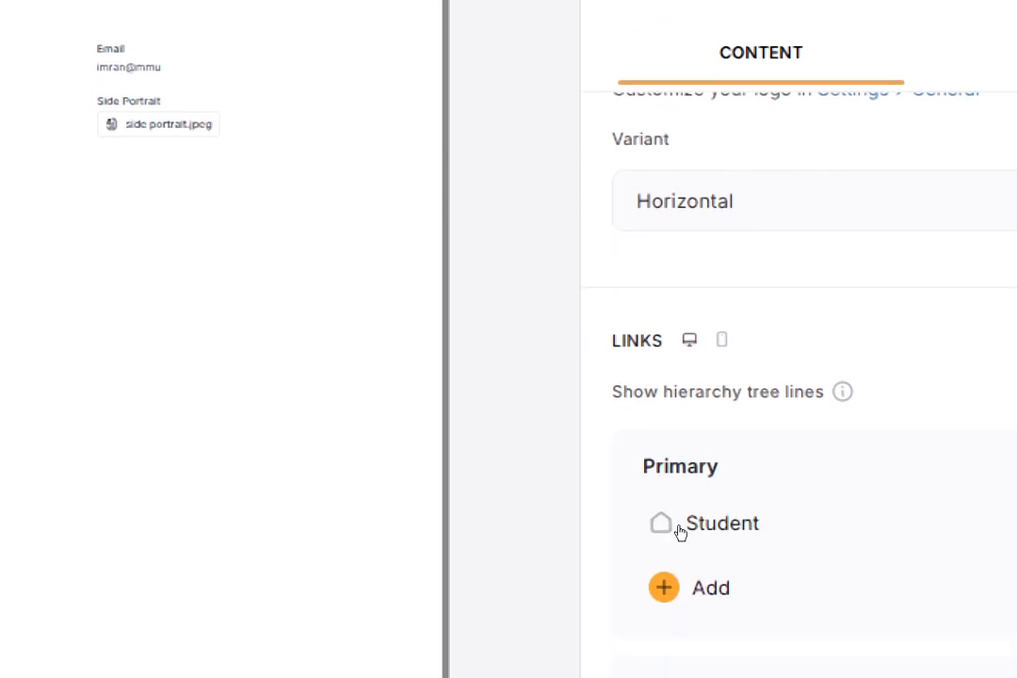
left_click(664, 600)
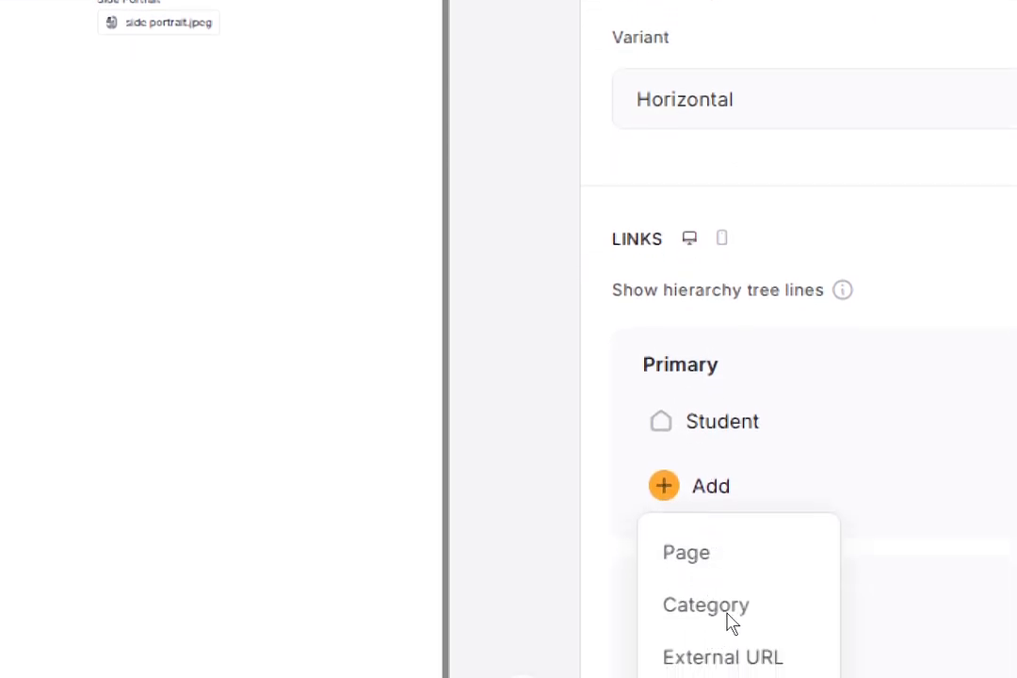
left_click(676, 589)
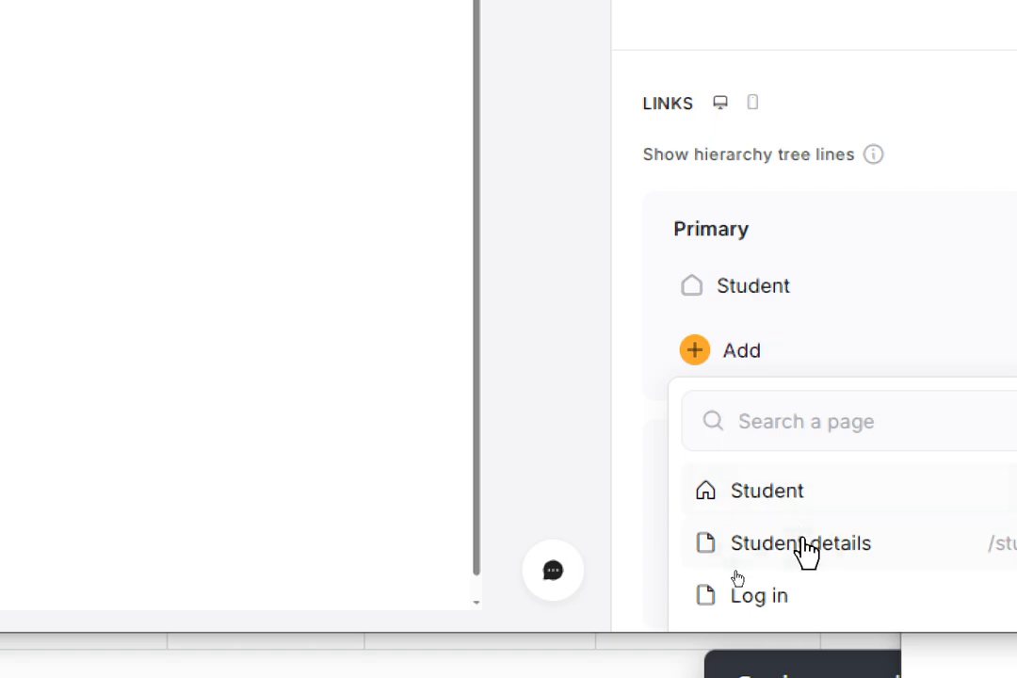
left_click(849, 554)
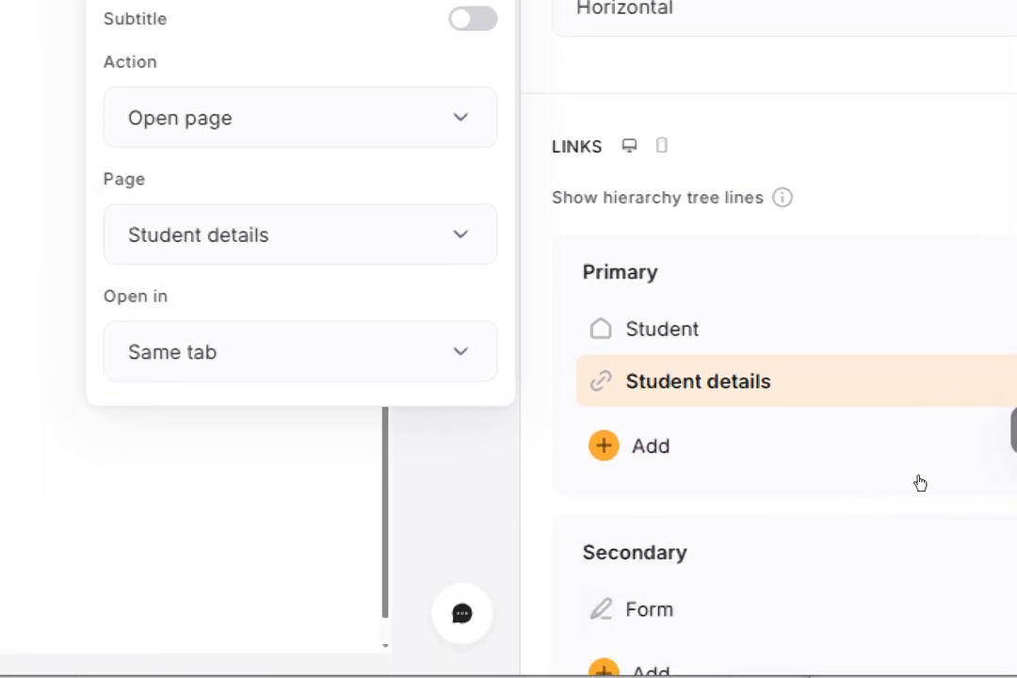
left_click(924, 478)
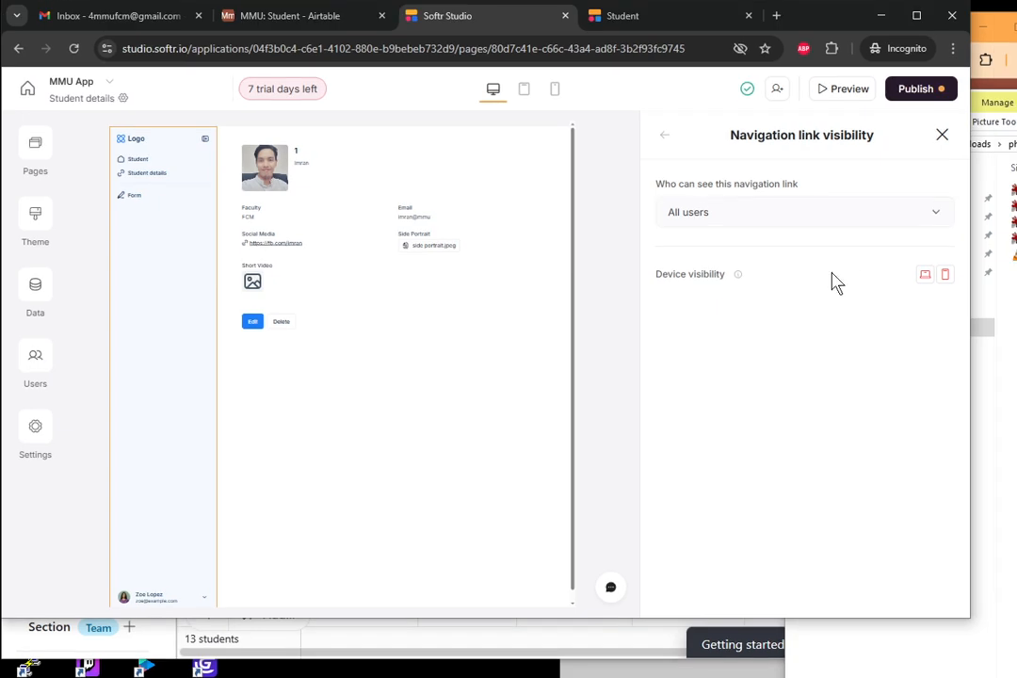
left_click(941, 135)
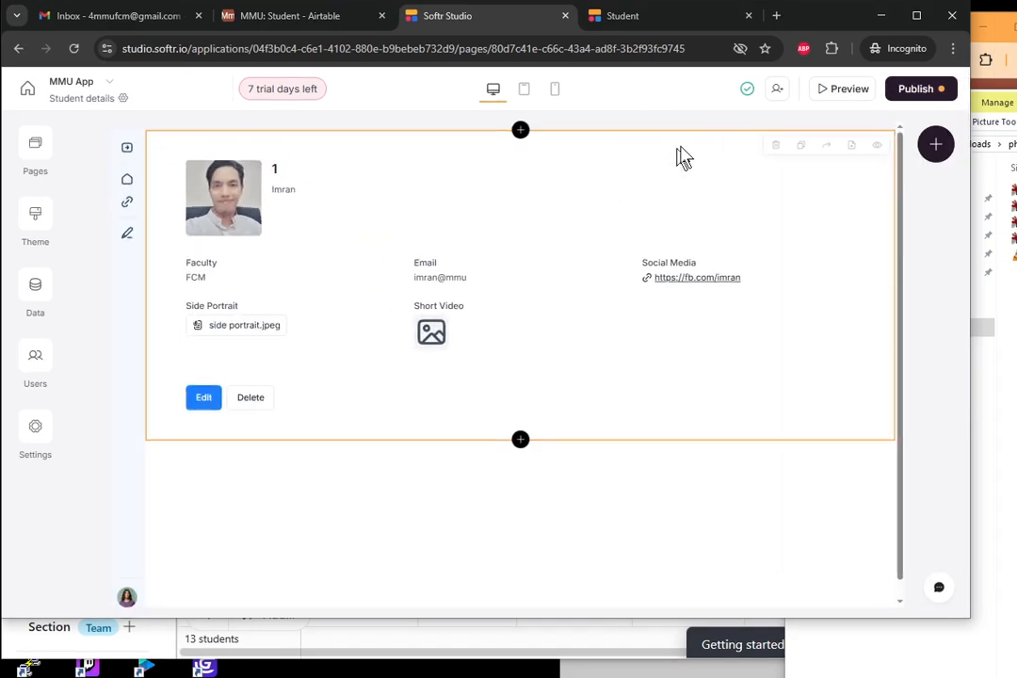
Step: Preview the Student details page as a non-logged-in user
left_click(833, 94)
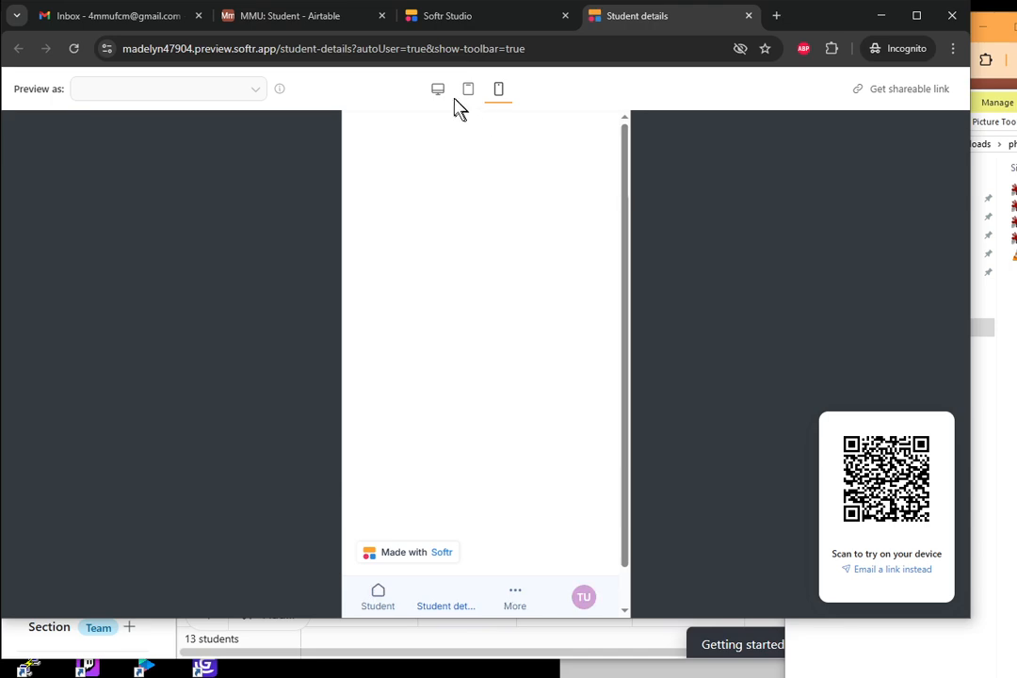
left_click(256, 94)
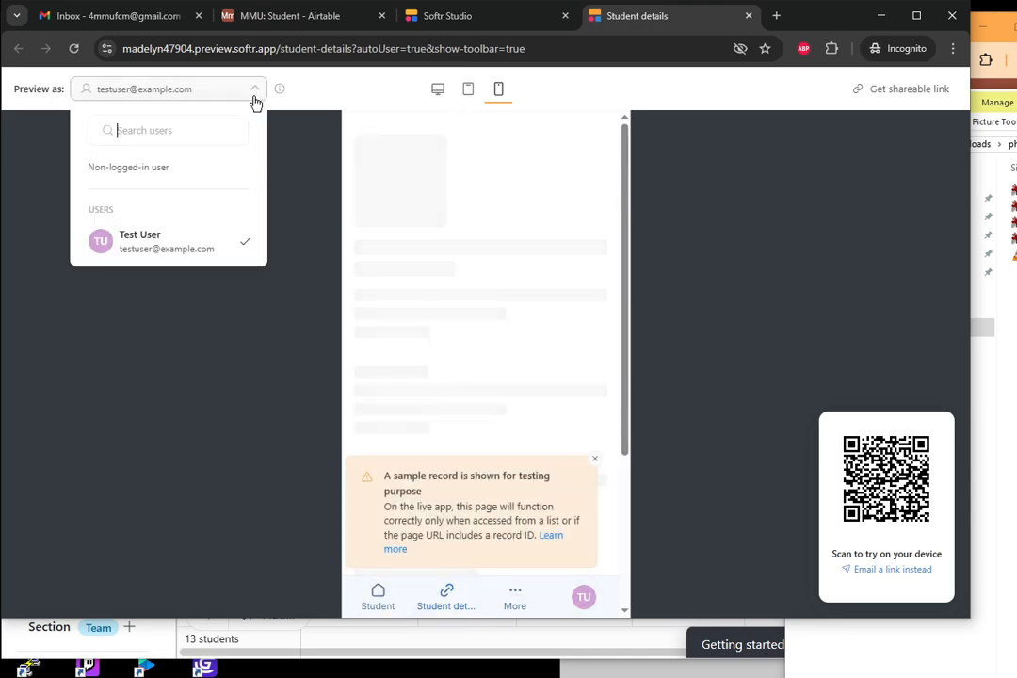
left_click(188, 170)
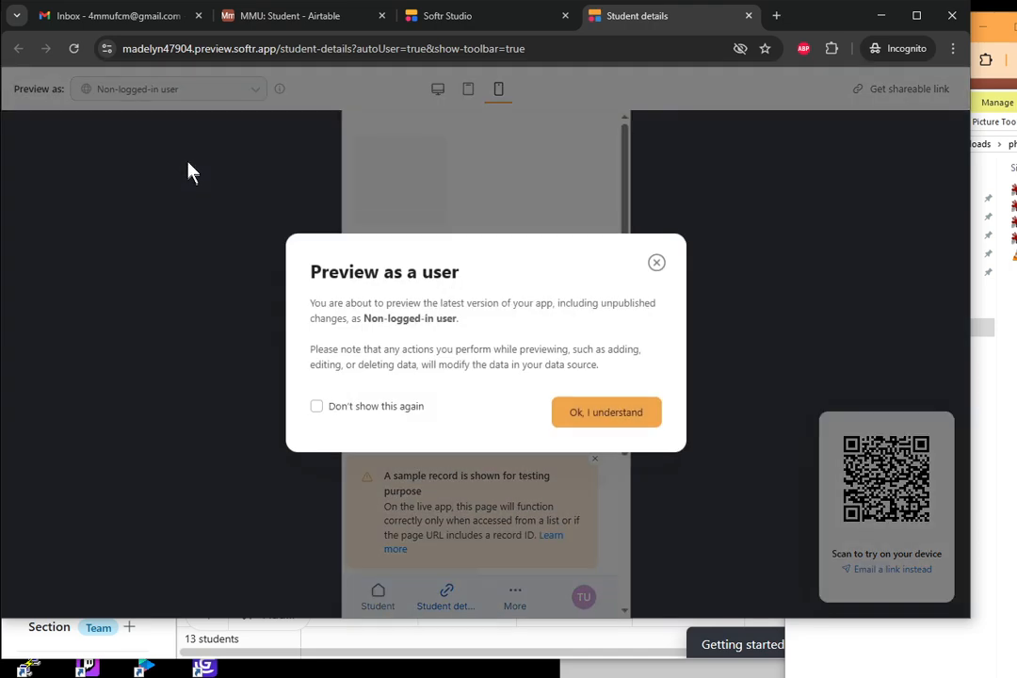
left_click(570, 426)
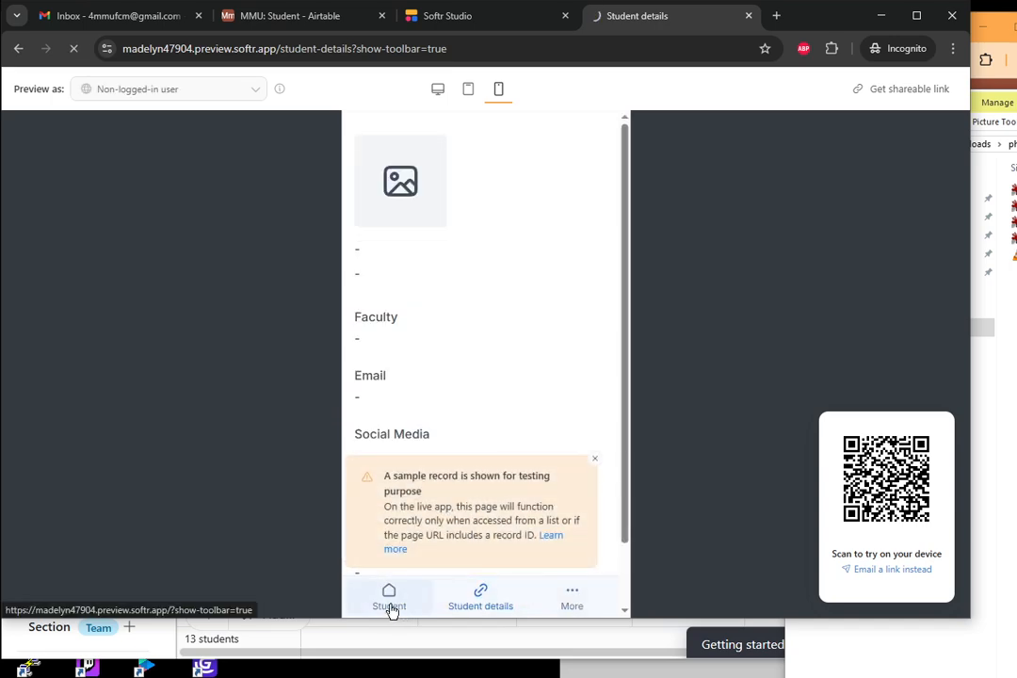
Step: Open the Student page in the preview and examine it in the mobile and desktop layouts
left_click(391, 607)
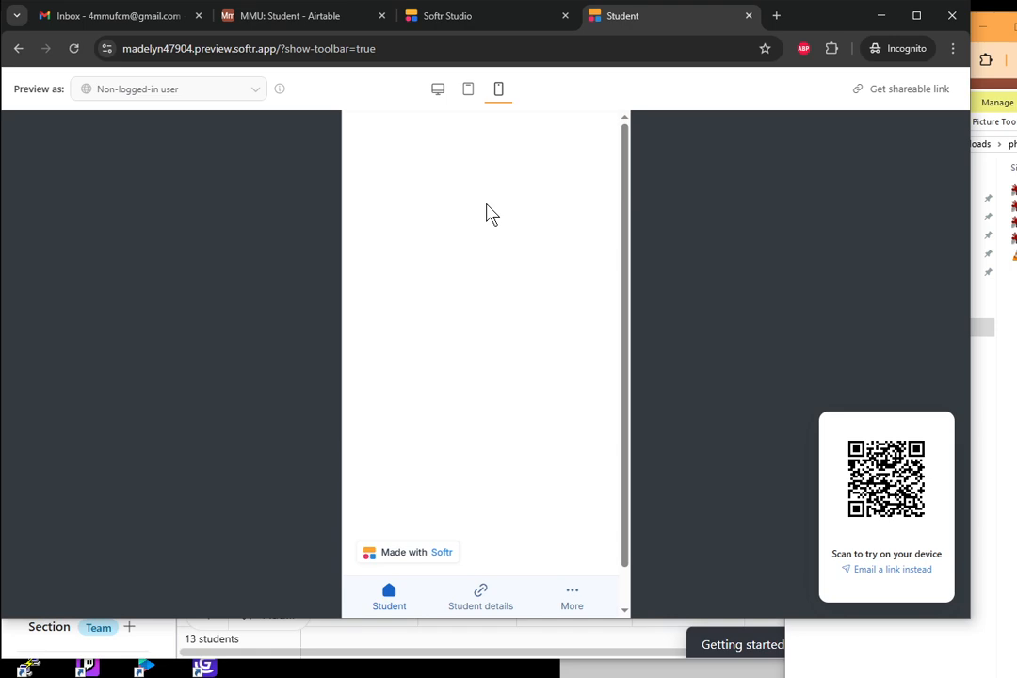
scroll(485, 204, "up", 2)
left_click(438, 89)
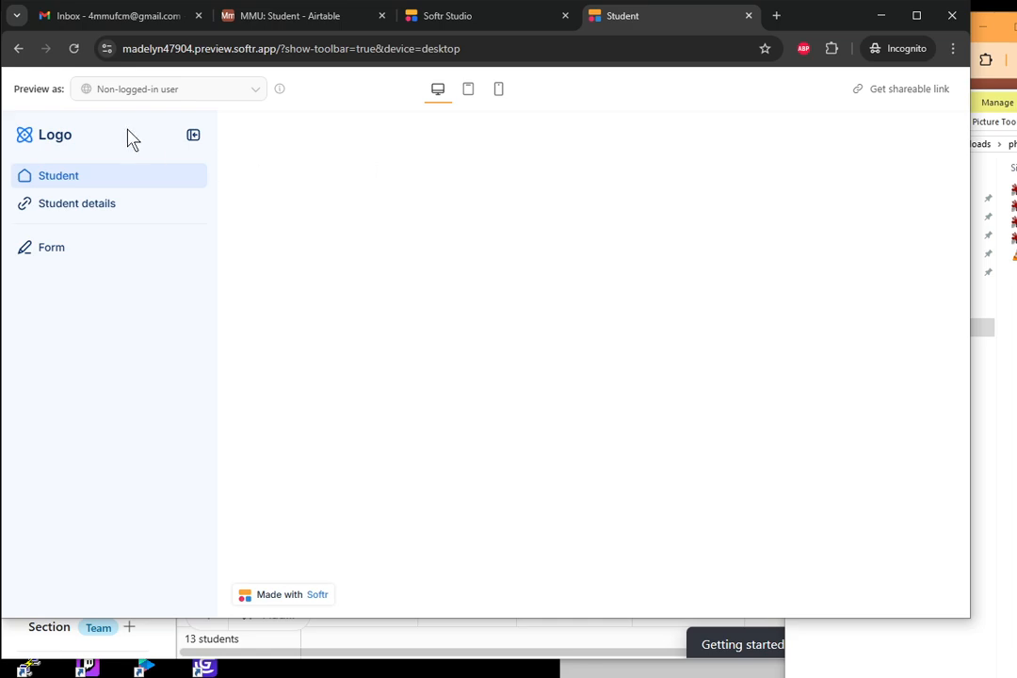
left_click(124, 177)
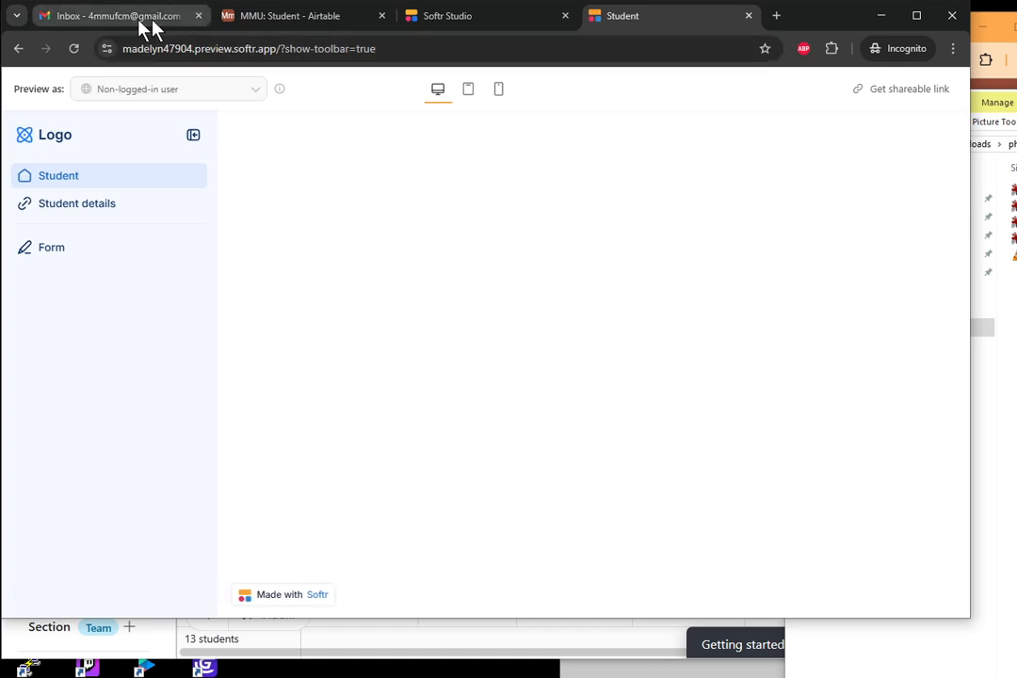
Step: Return to Softr Studio, open the Student page and delete its welcome feature grid block
left_click(293, 20)
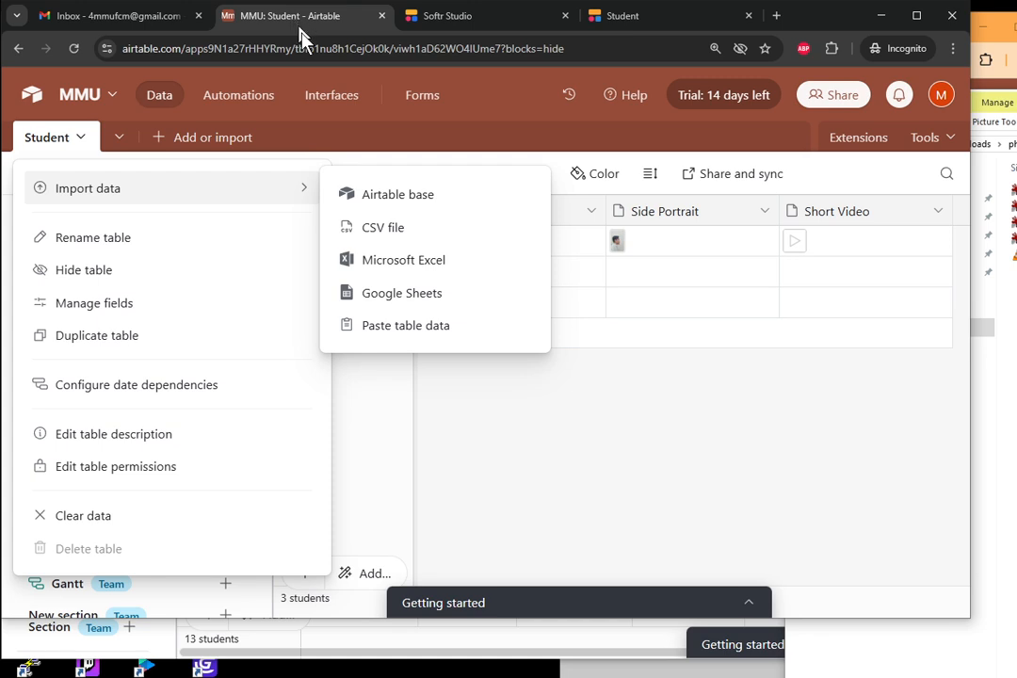
left_click(424, 25)
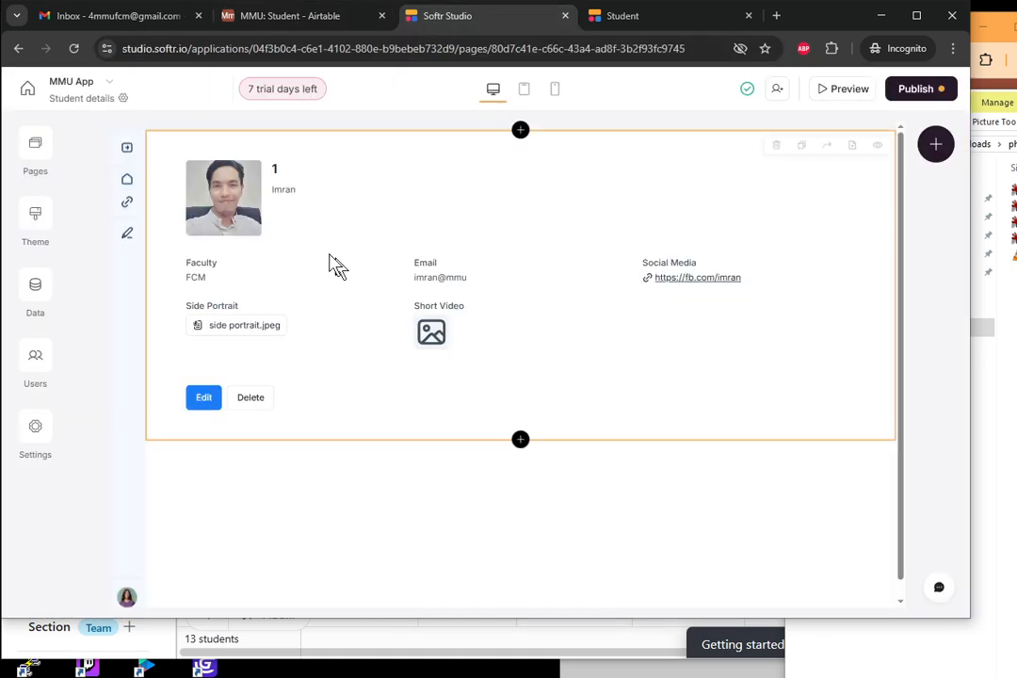
left_click(38, 152)
left_click(143, 282)
left_click(273, 153)
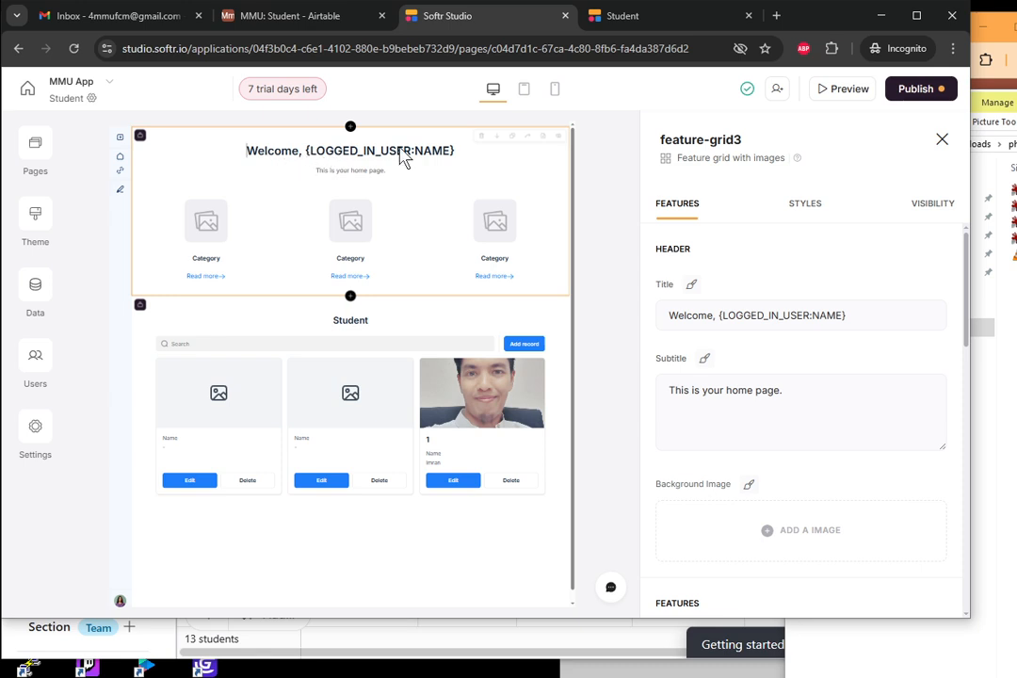
key("ctrl+plus")
key("ctrl+plus")
key("ctrl+minus")
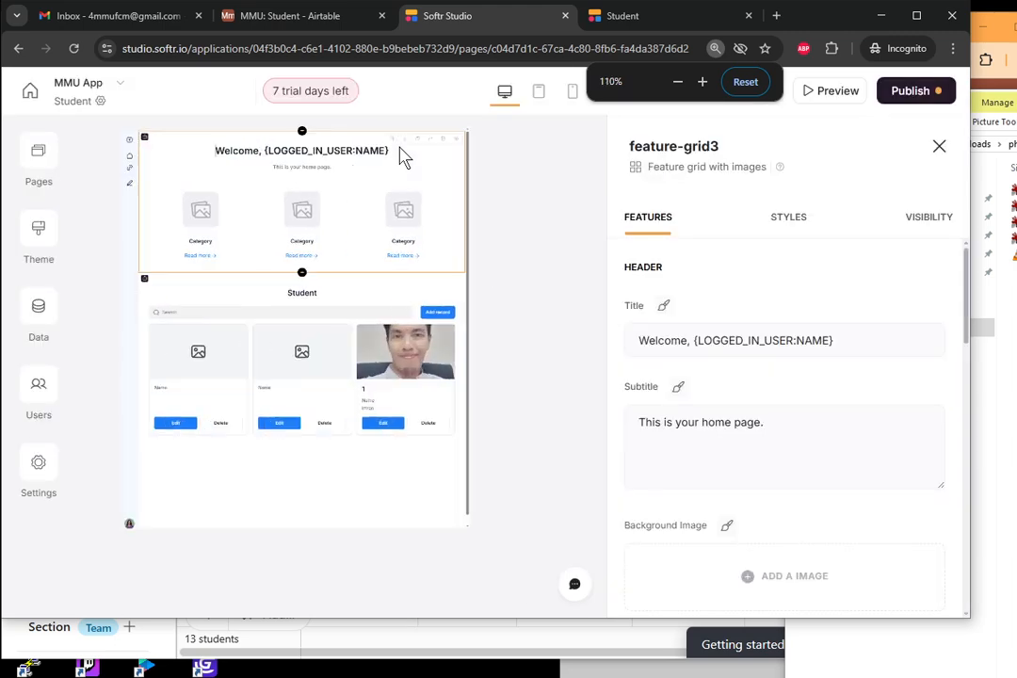
left_click(918, 19)
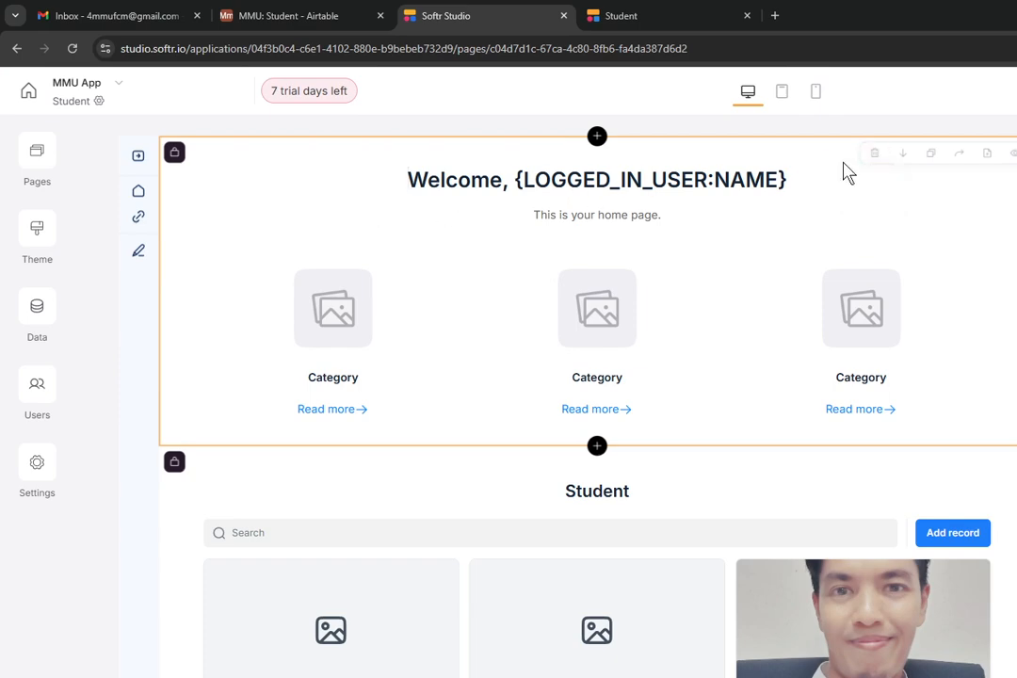
left_click(876, 155)
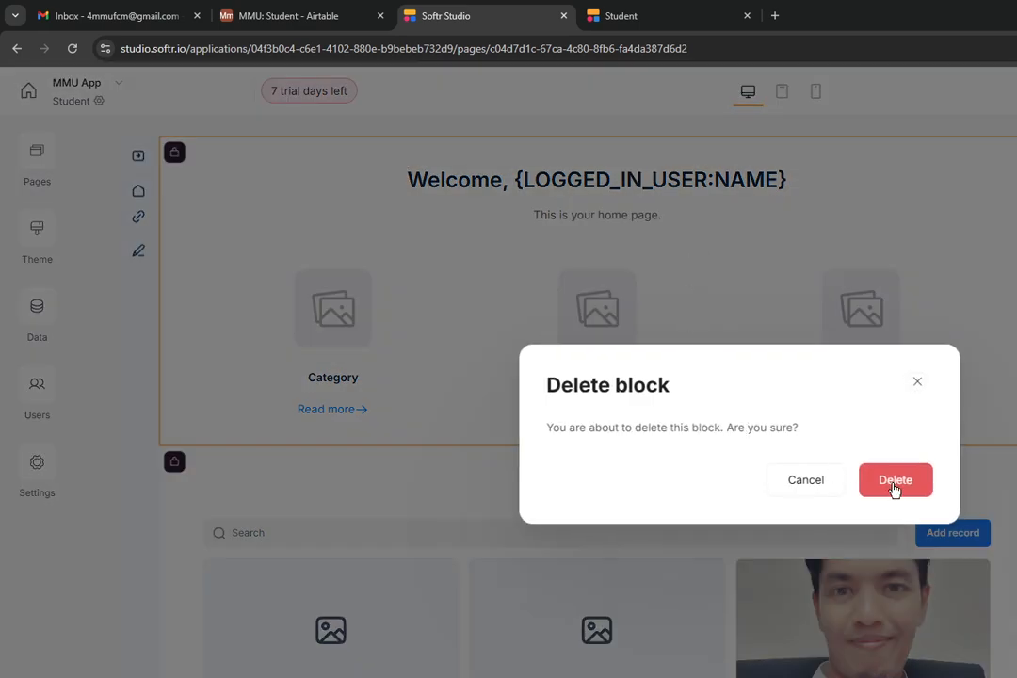
left_click(895, 480)
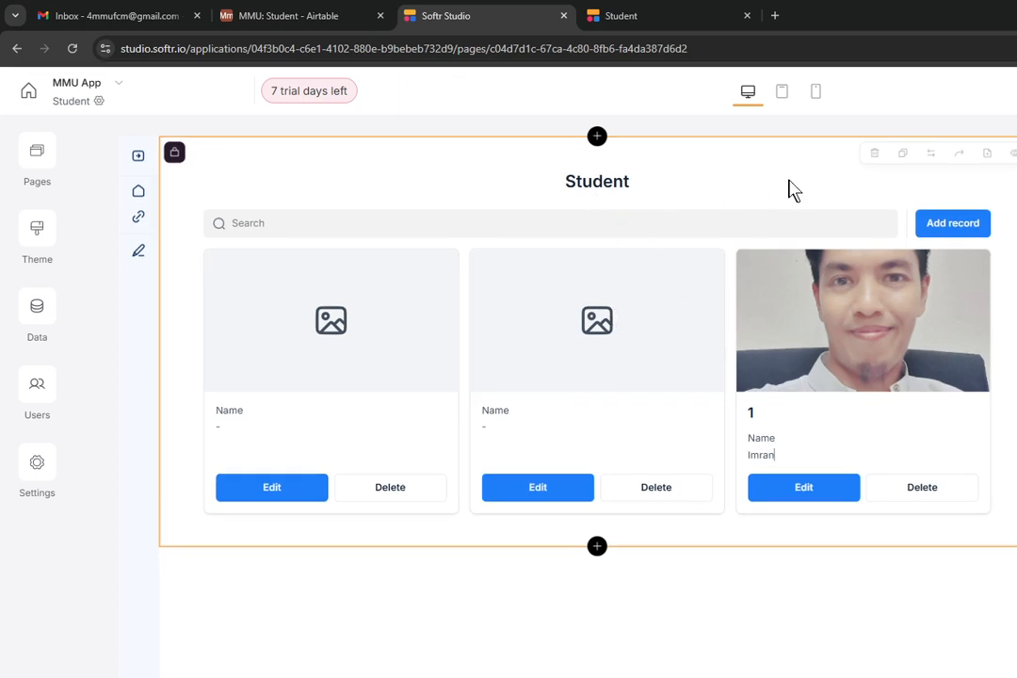
Step: Set the source view of the Student card block to Grid view
double_click(855, 24)
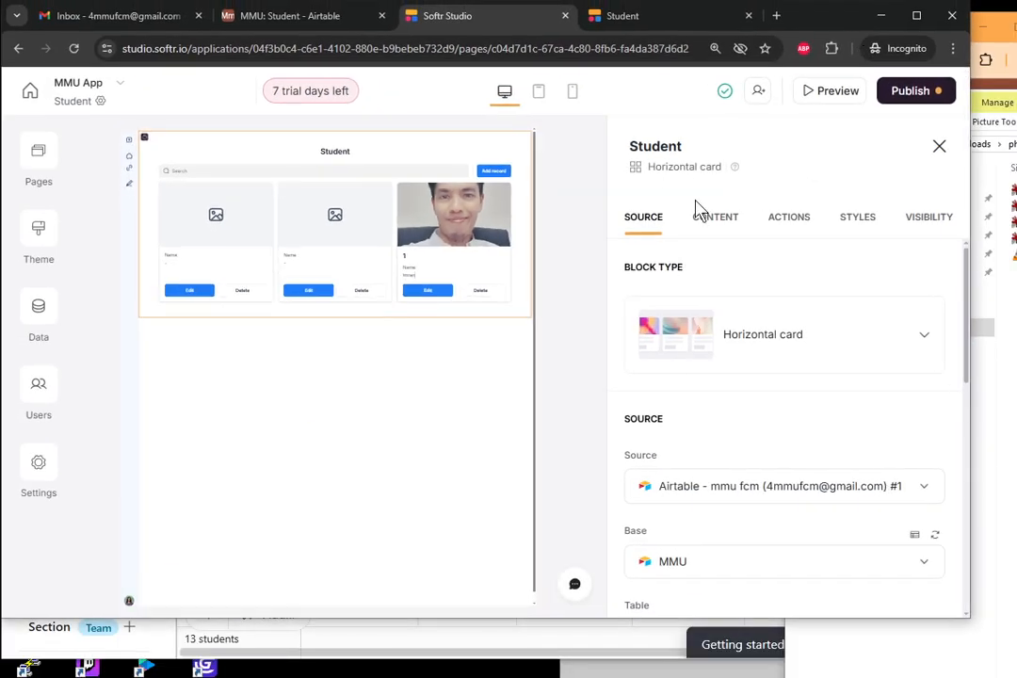
scroll(707, 384, "down", 5)
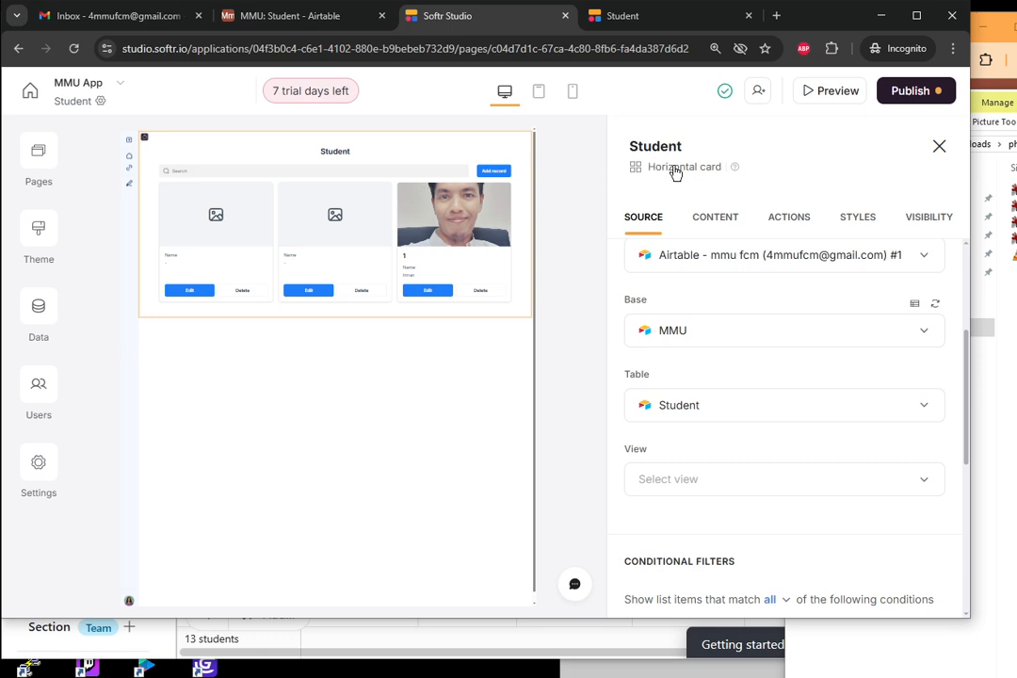
scroll(708, 298, "down", 2)
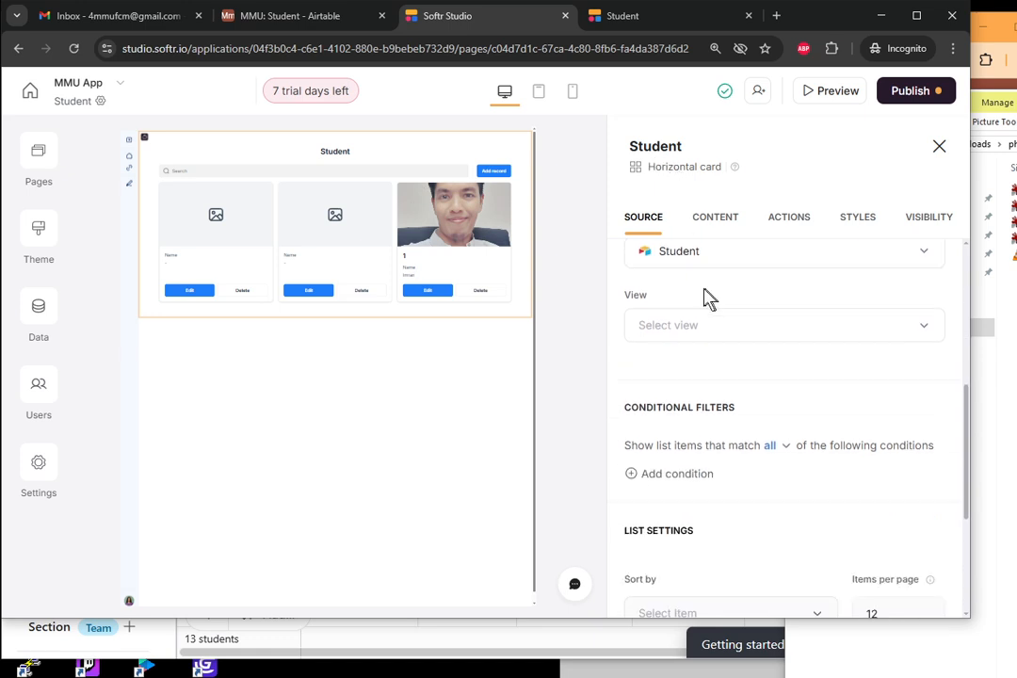
scroll(707, 298, "down", 1)
scroll(701, 325, "up", 1)
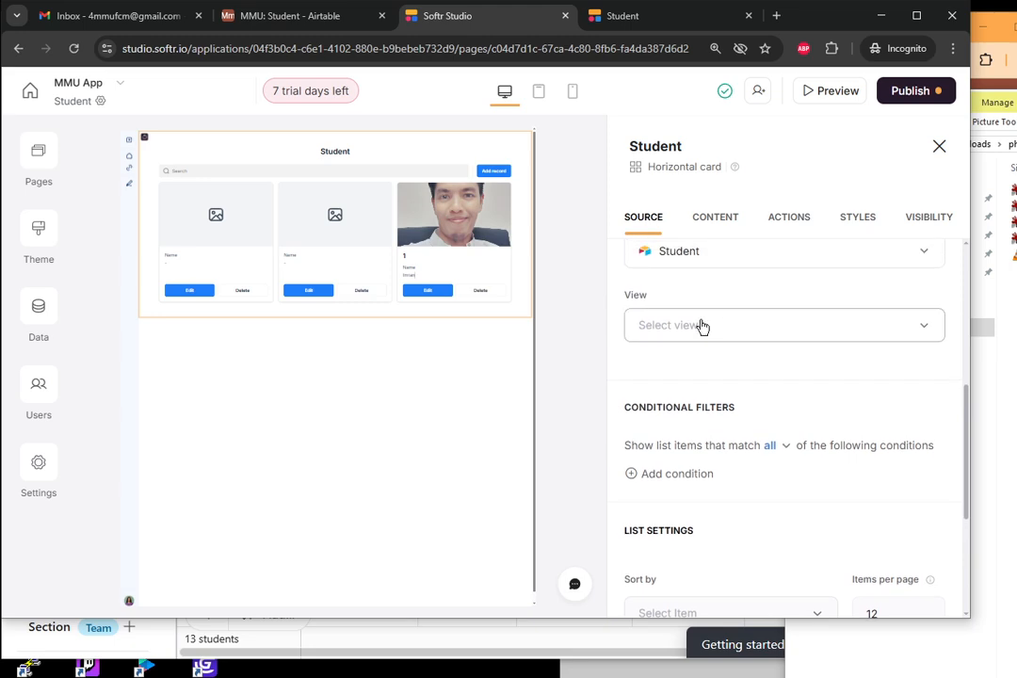
left_click(702, 325)
left_click(694, 412)
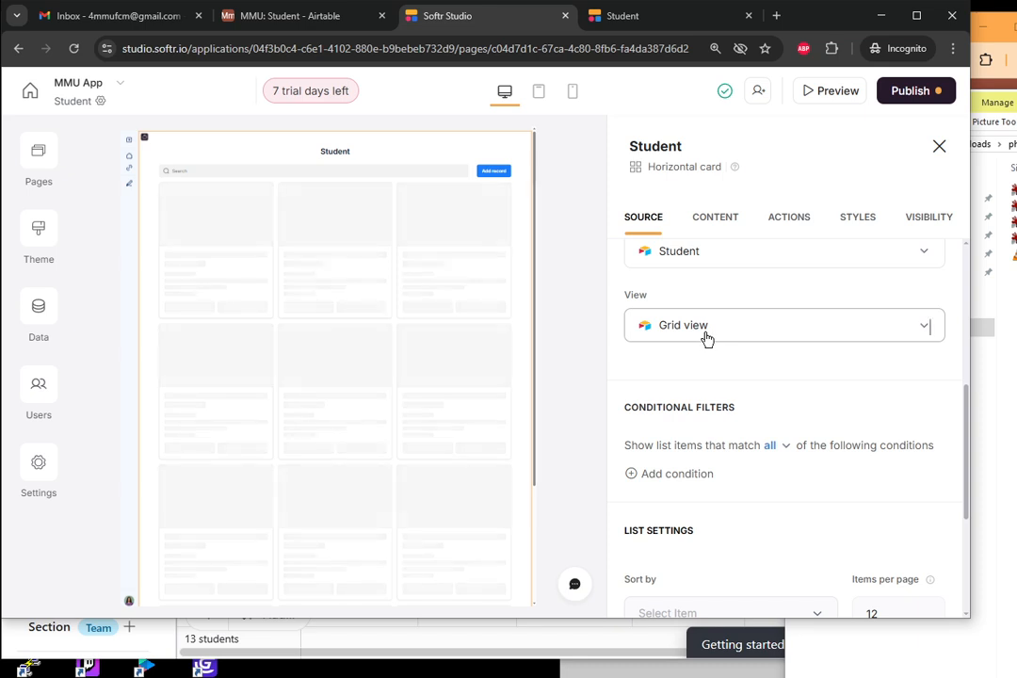
left_click(706, 330)
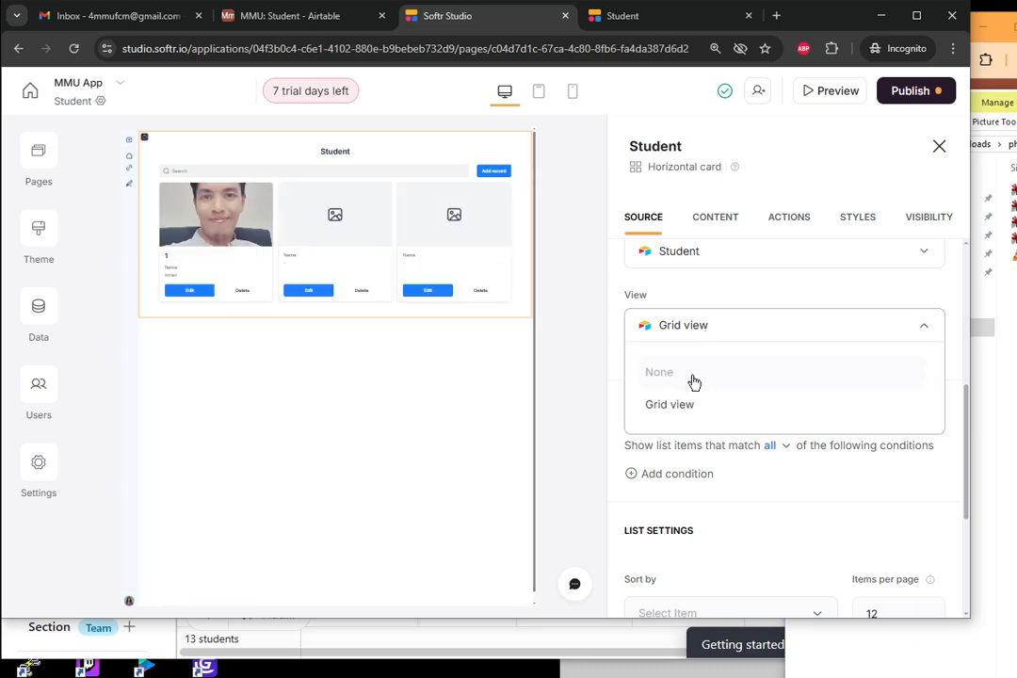
left_click(764, 299)
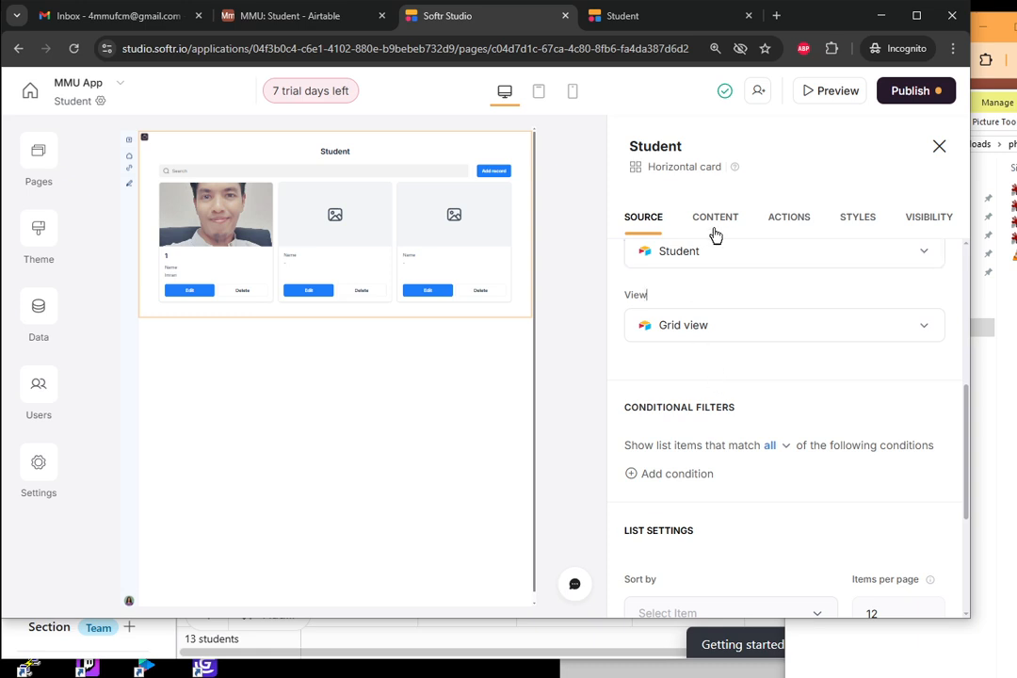
Step: Set the visibility of the Student card block to All users
scroll(697, 395, "down", 5)
scroll(694, 393, "down", 1)
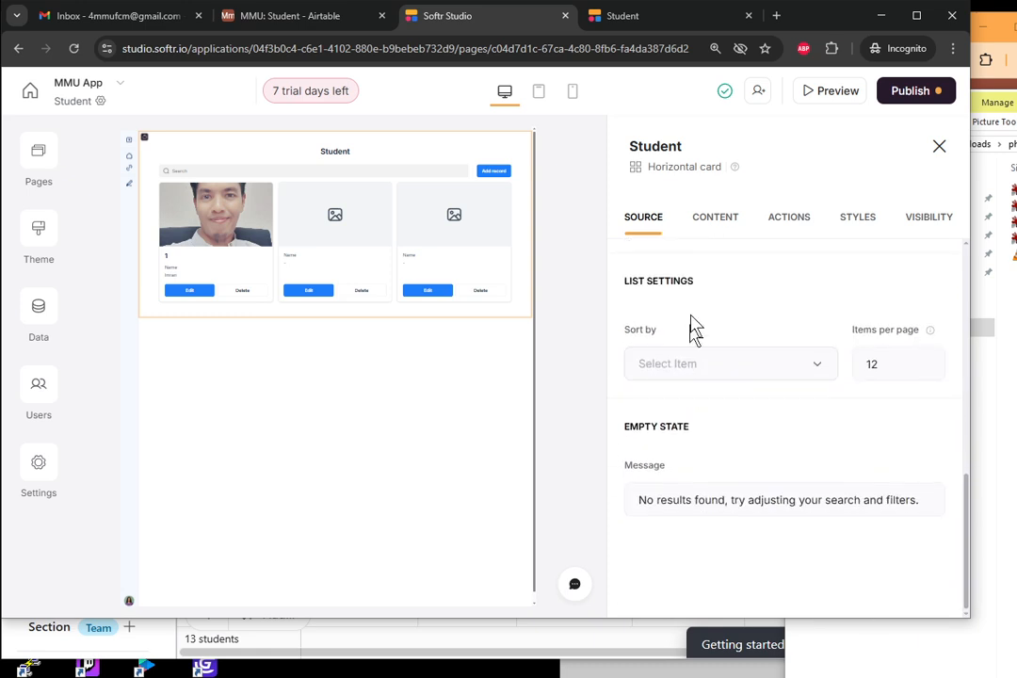
left_click(717, 233)
left_click(928, 218)
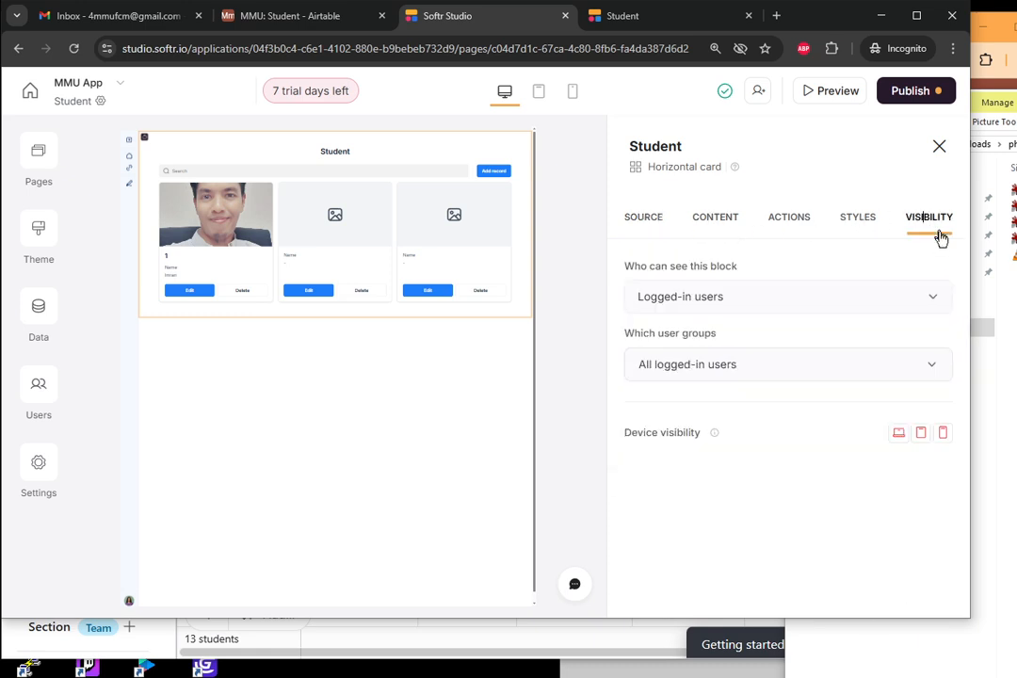
left_click(782, 296)
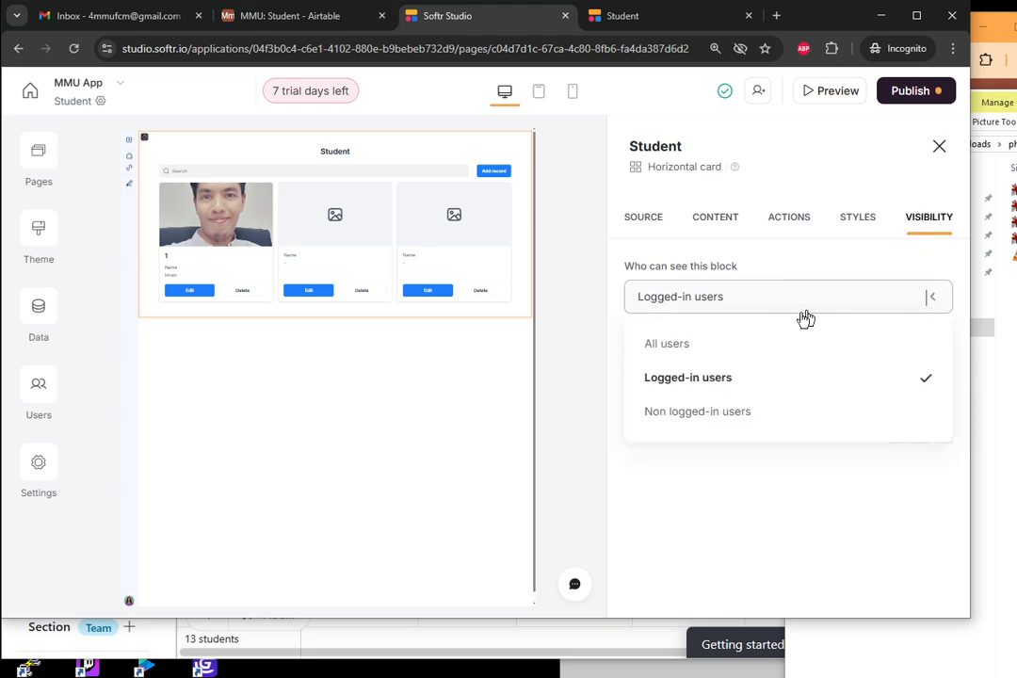
left_click(716, 349)
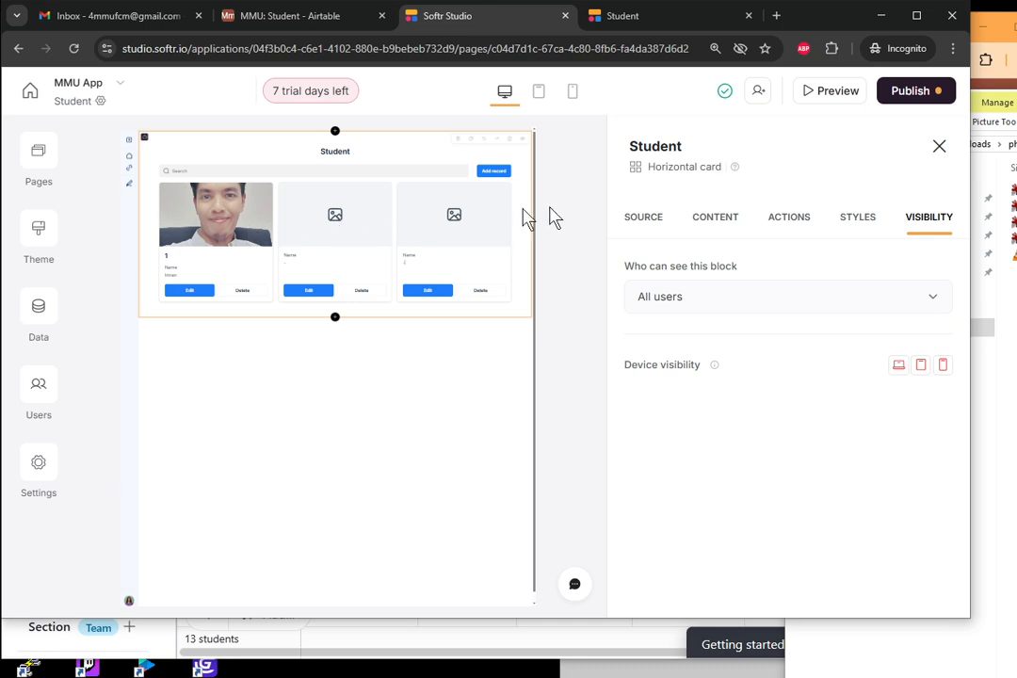
Step: Preview the Student page again and check which user type it is previewed as
left_click(853, 100)
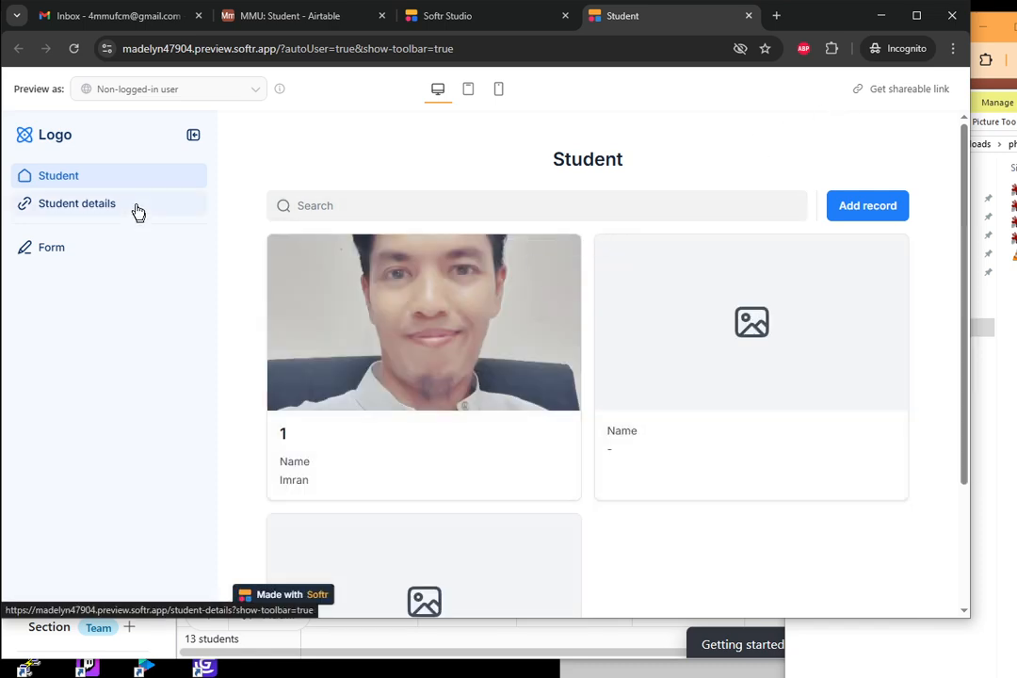
left_click(191, 97)
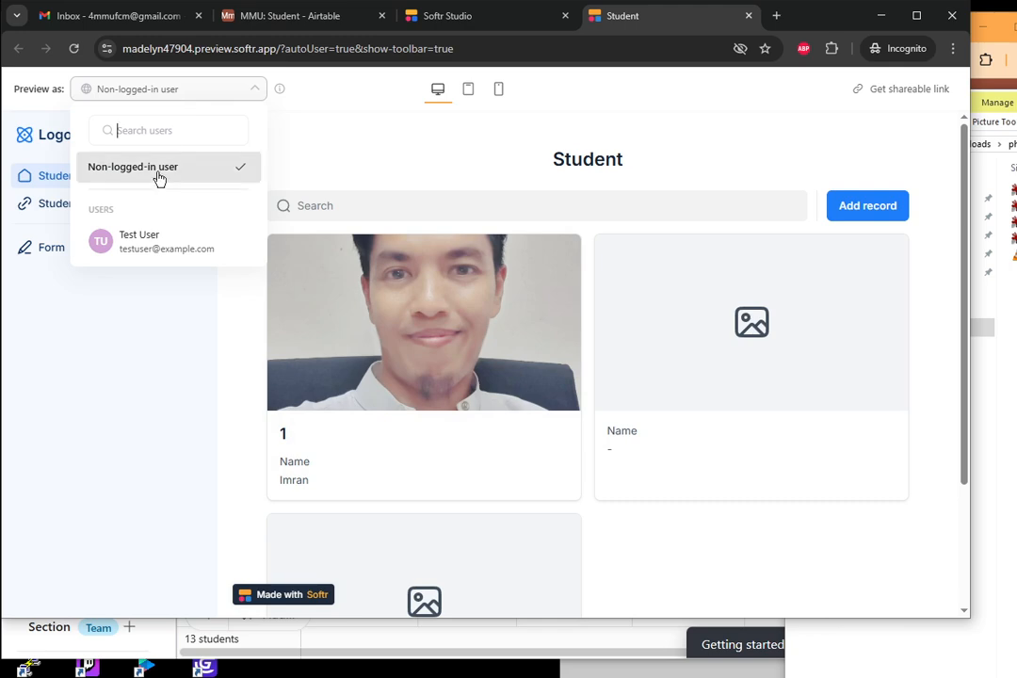
left_click(370, 161)
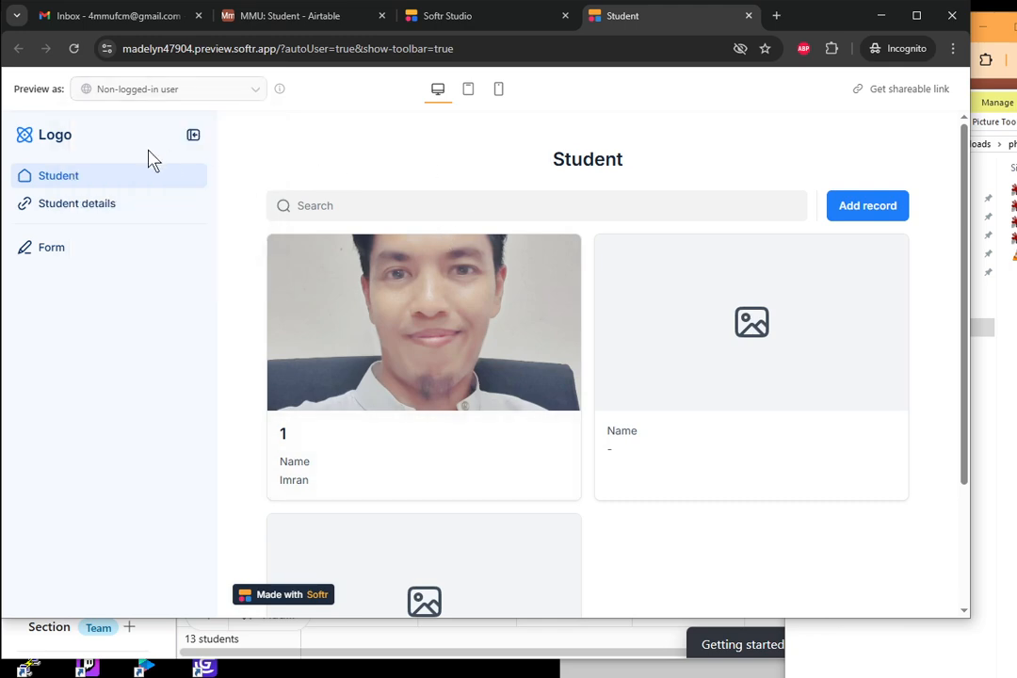
Step: Open the first student's details page in the preview, check its short video, and look at the Student table in Airtable
left_click(486, 370)
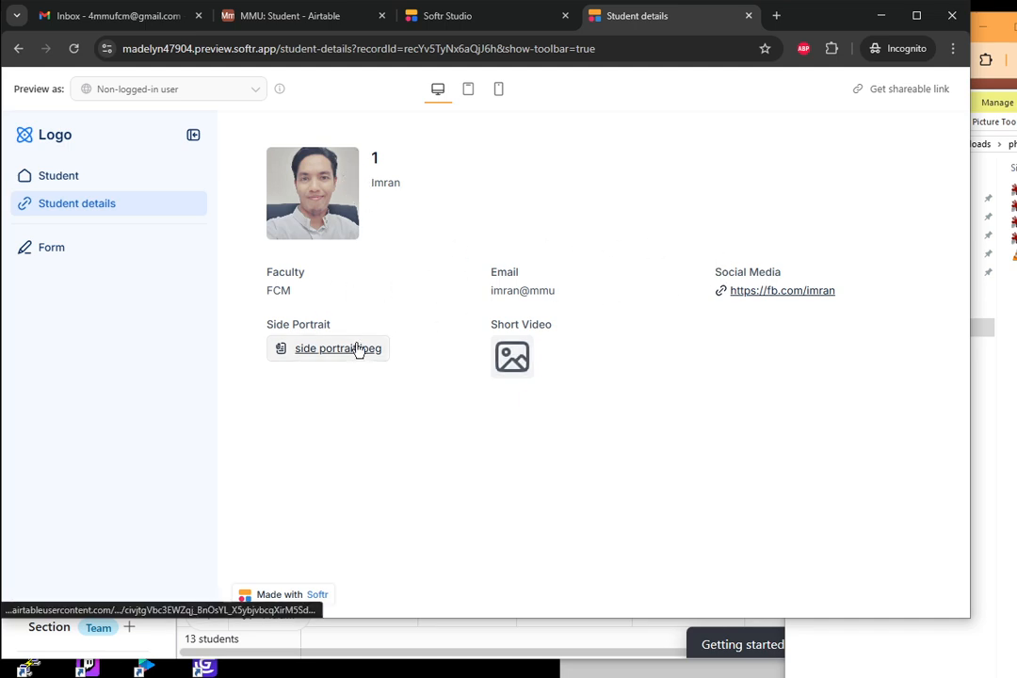
left_click(511, 360)
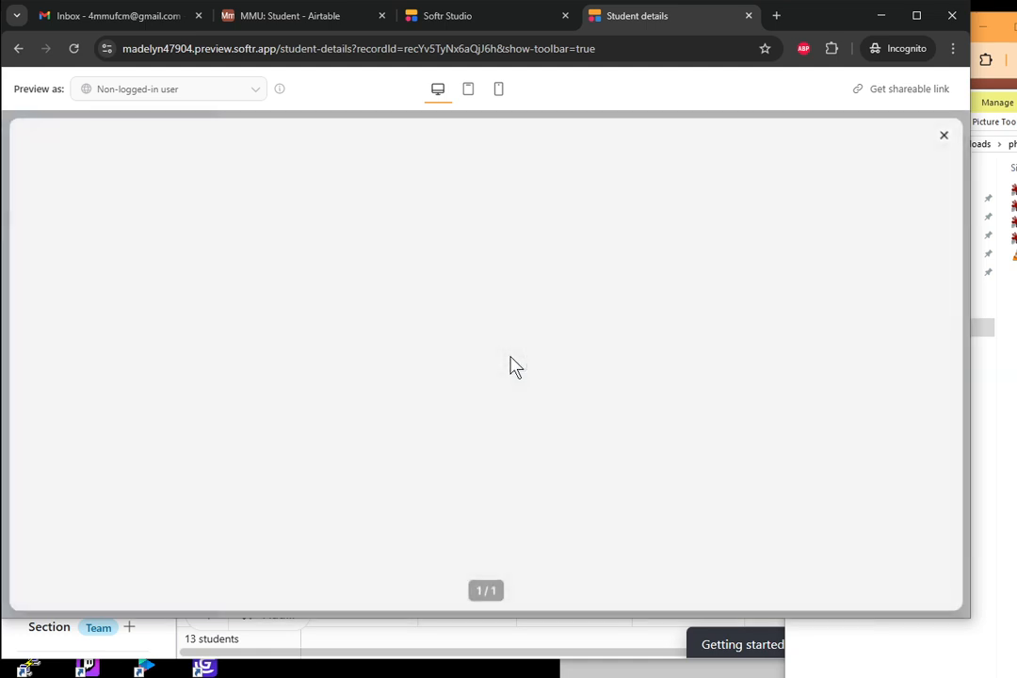
left_click(944, 136)
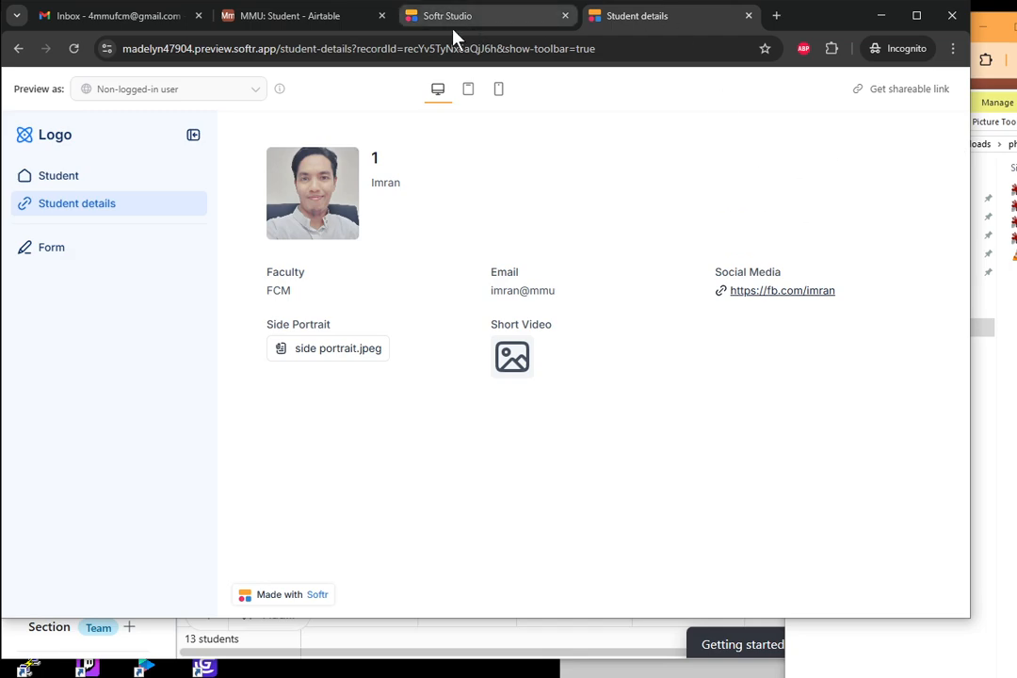
left_click(207, 13)
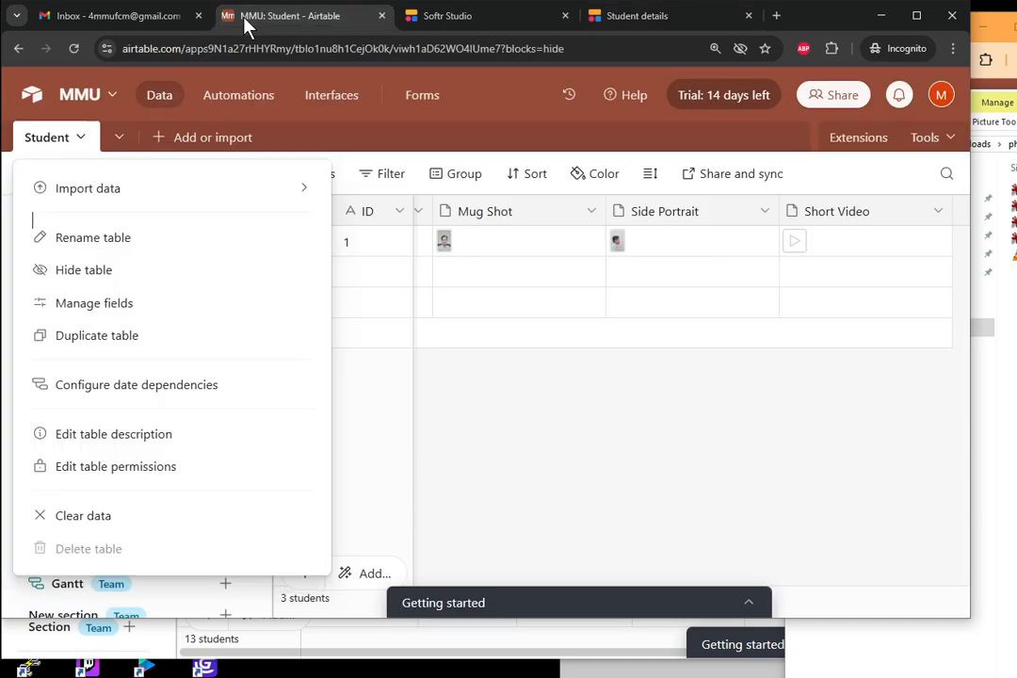
Step: Return to Softr Studio, open the Student details page and select its item details block
left_click(442, 27)
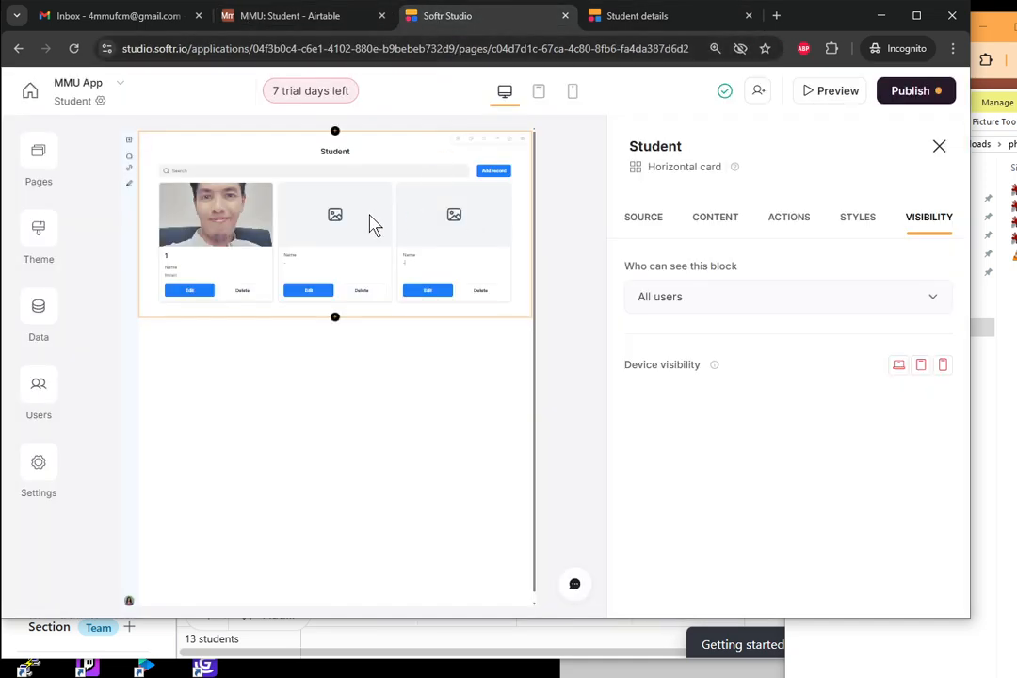
left_click(37, 158)
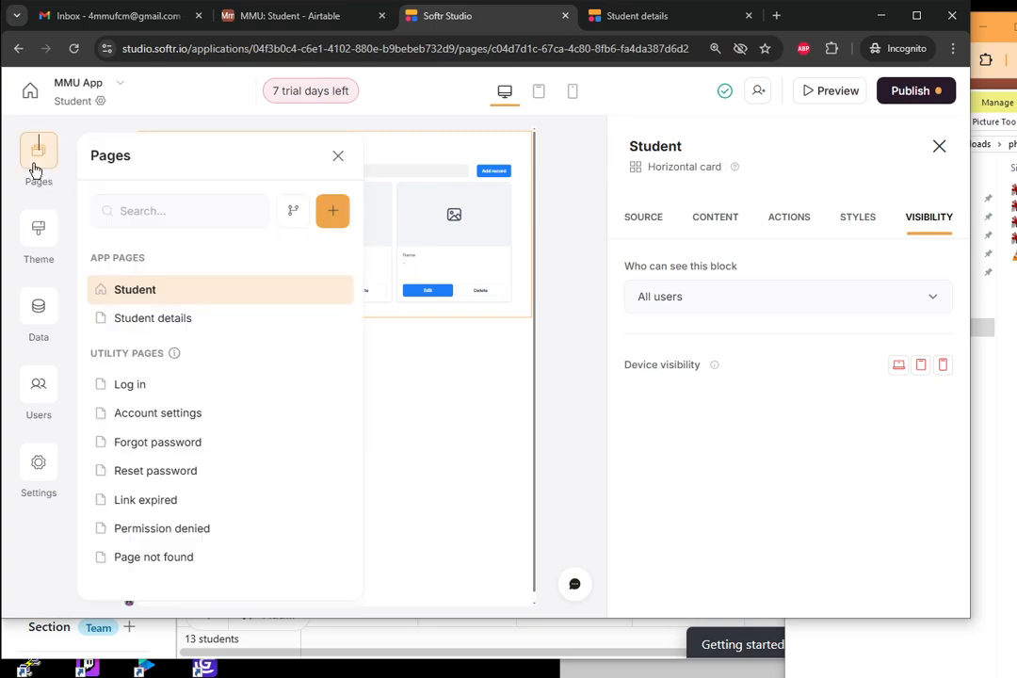
left_click(143, 318)
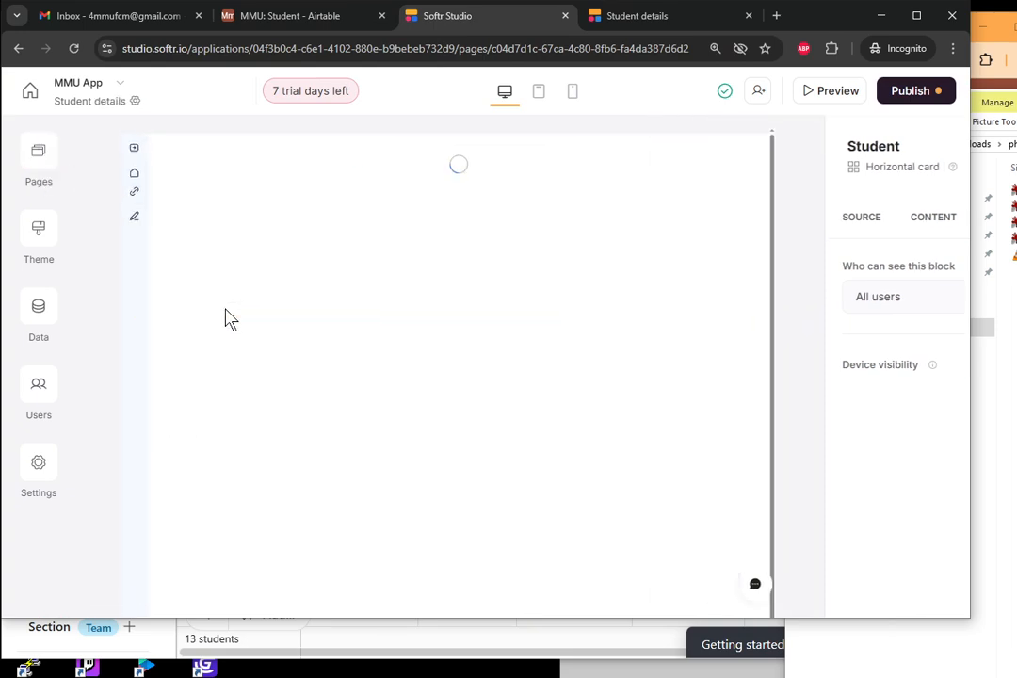
left_click(302, 227)
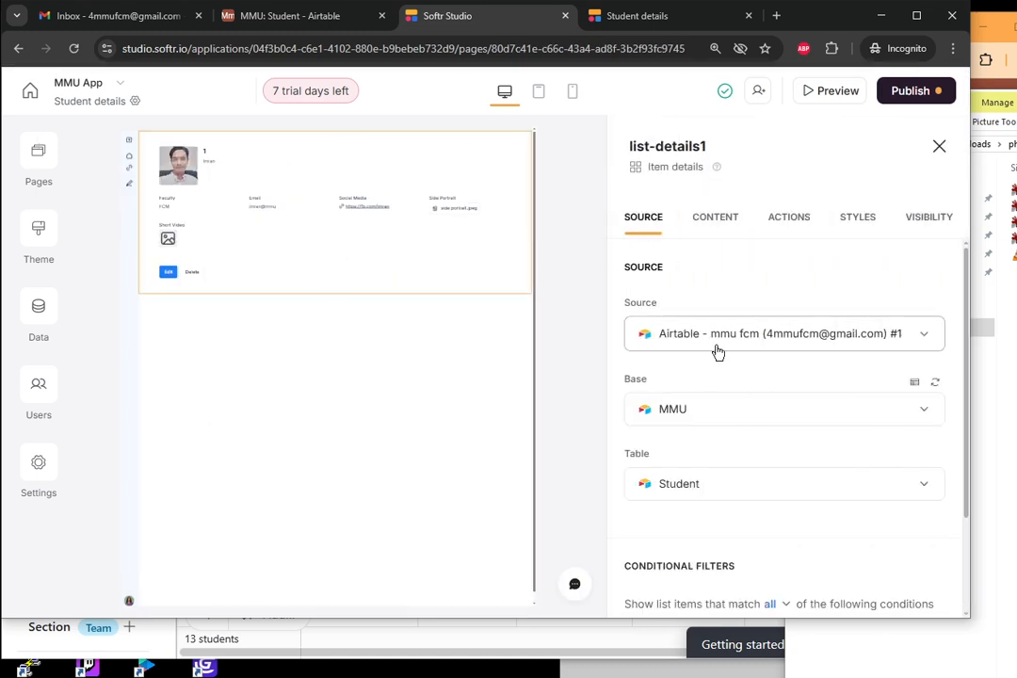
scroll(718, 363, "down", 1)
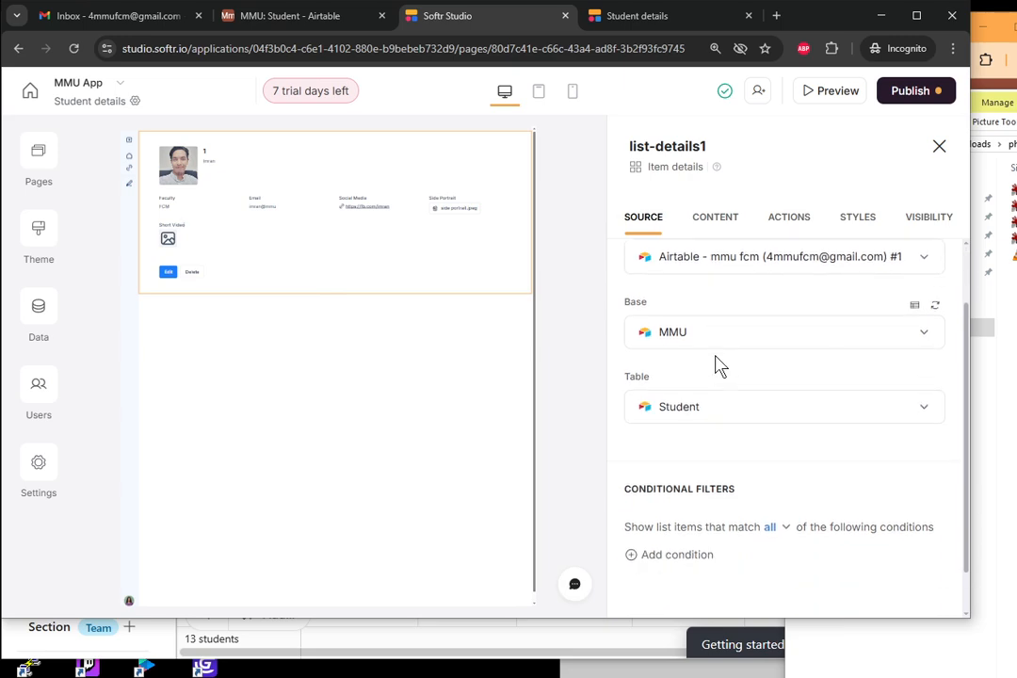
Step: Turn off the Top section in the item details block's content and widen the browser window
left_click(712, 228)
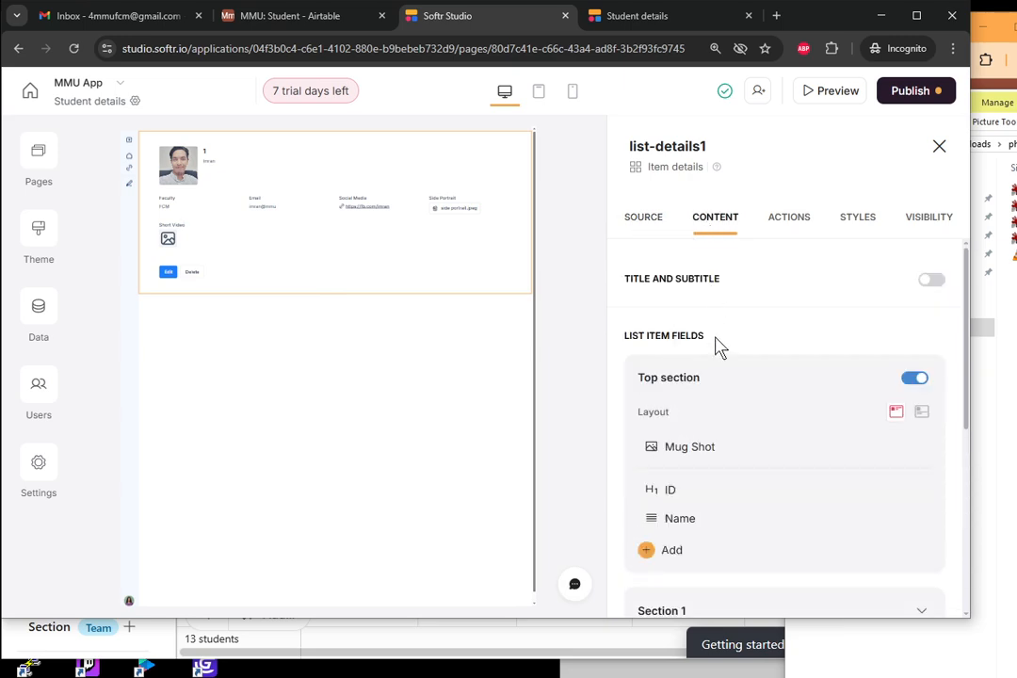
scroll(718, 349, "down", 2)
scroll(718, 353, "up", 1)
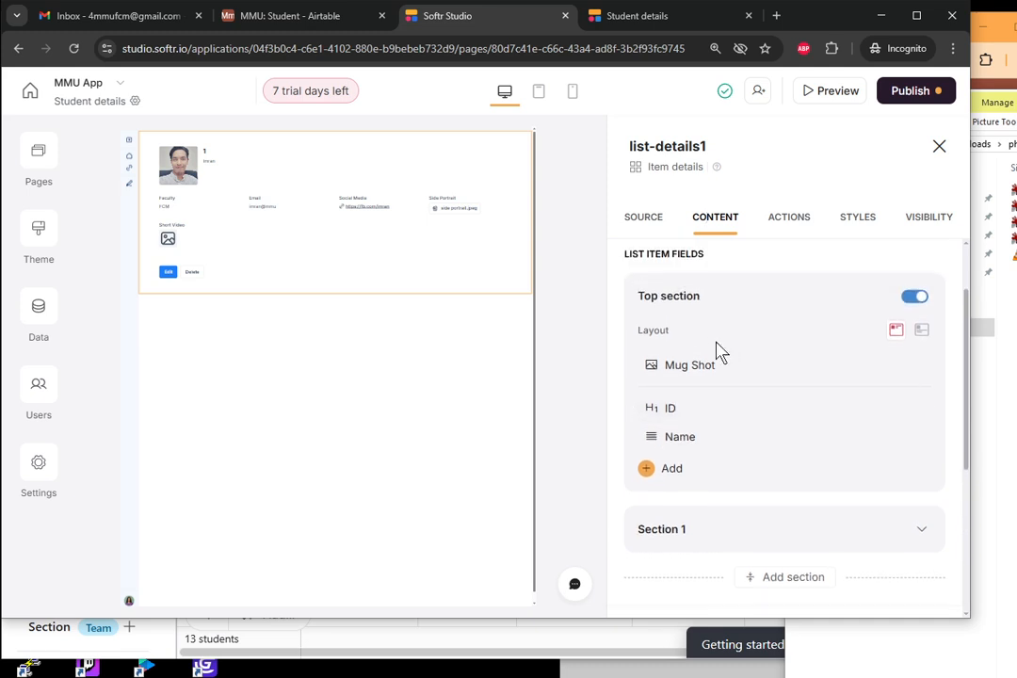
scroll(719, 353, "down", 1)
scroll(717, 349, "up", 1)
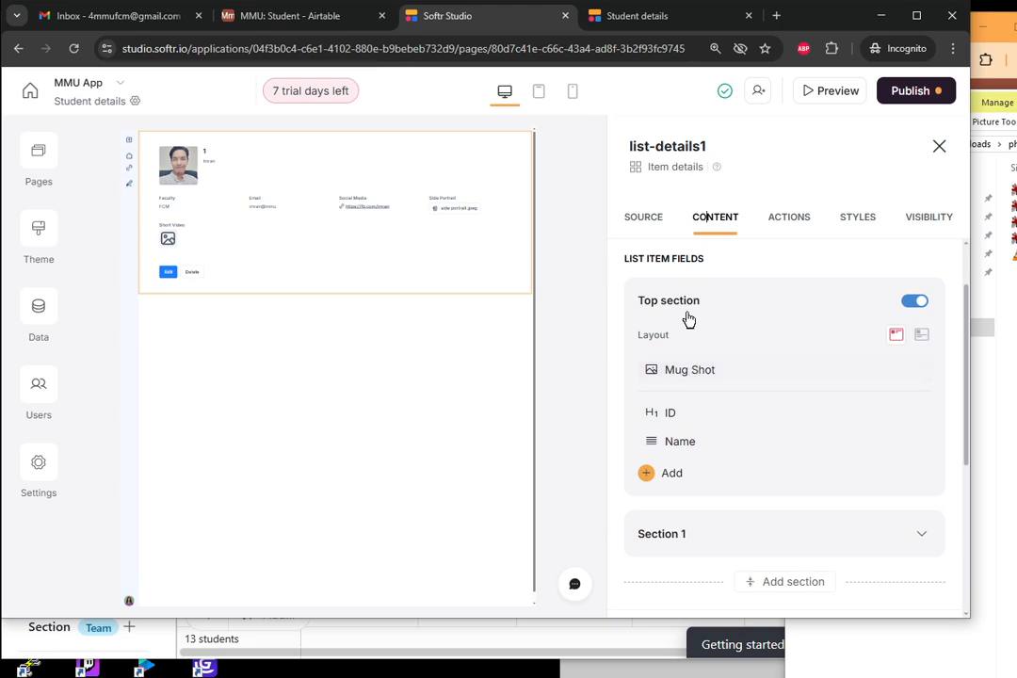
left_click(915, 302)
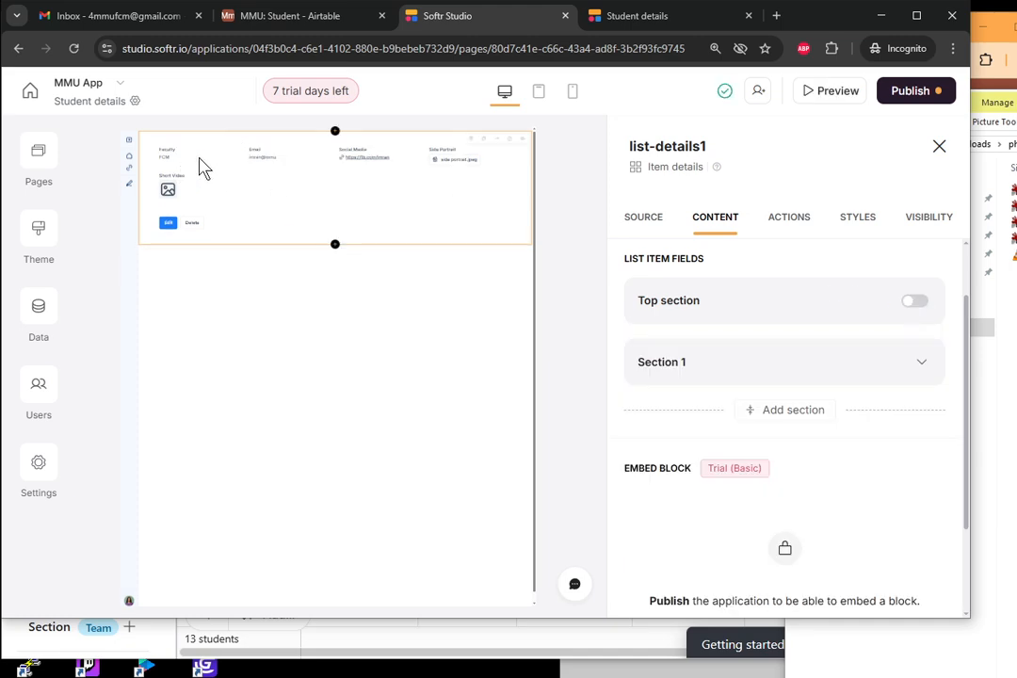
left_click(911, 303)
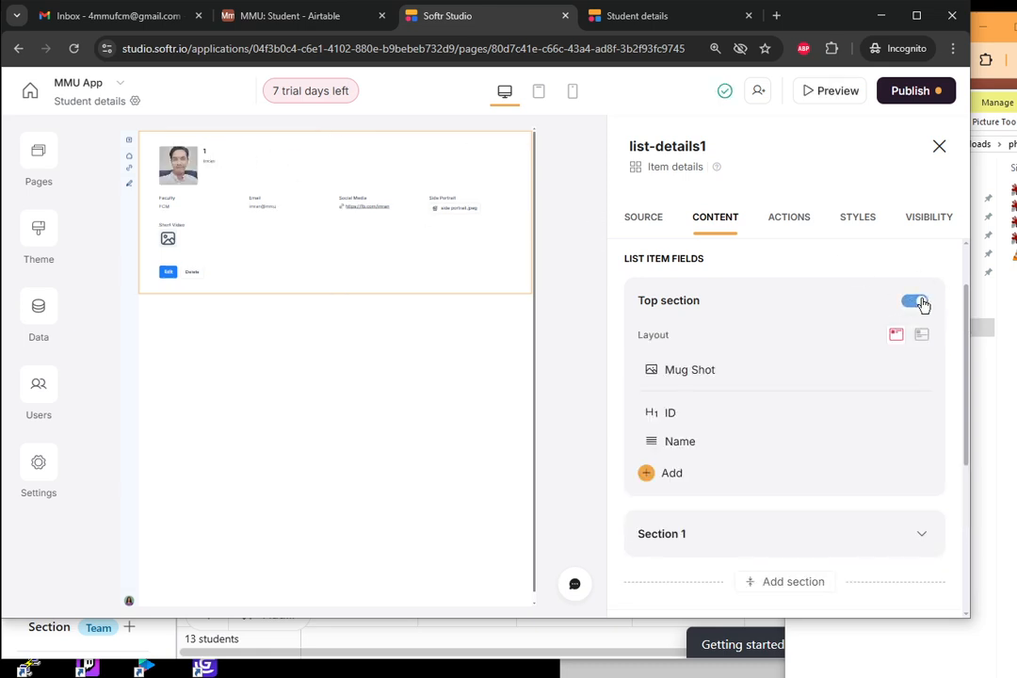
left_click(914, 302)
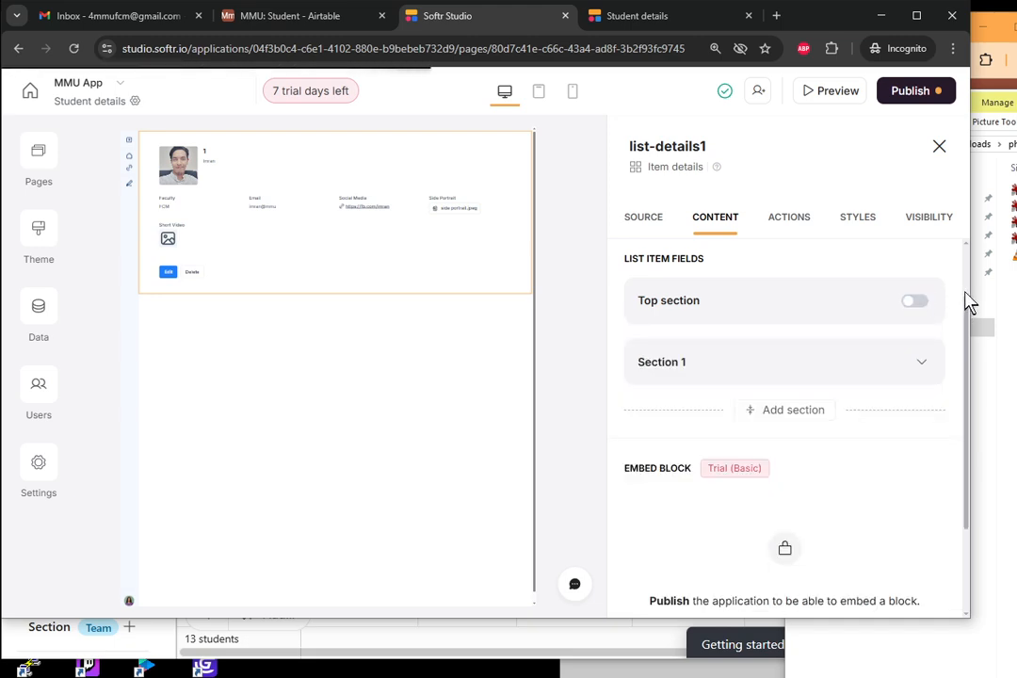
left_click_drag(971, 288, 1016, 288)
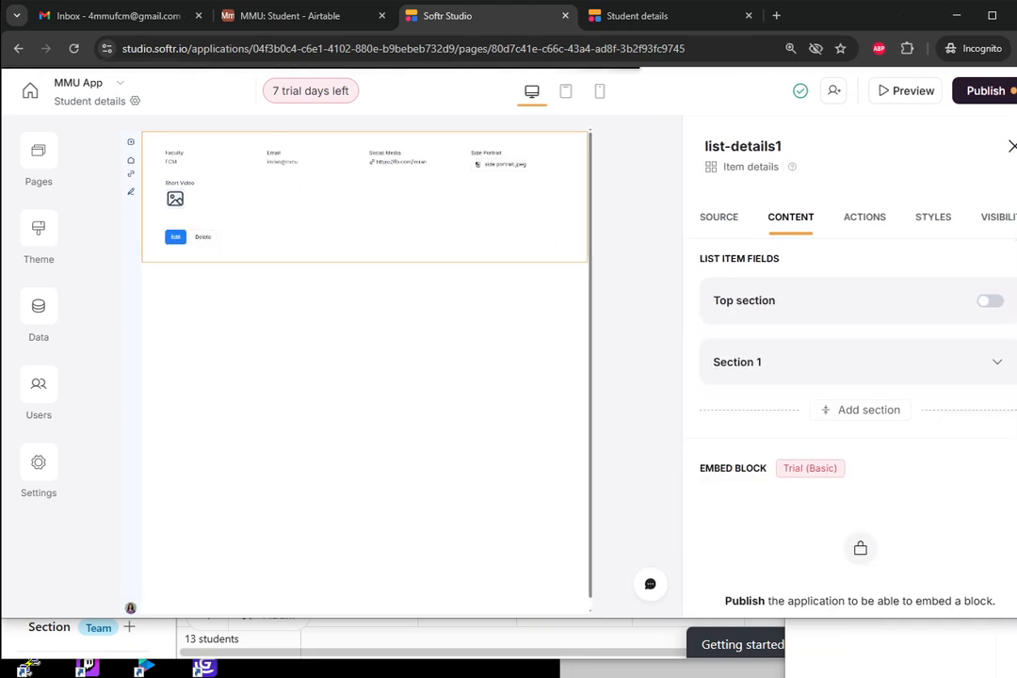
Step: Add the Mug Shot field to Section 1 of the item details block and set its type to Image
left_click(885, 364)
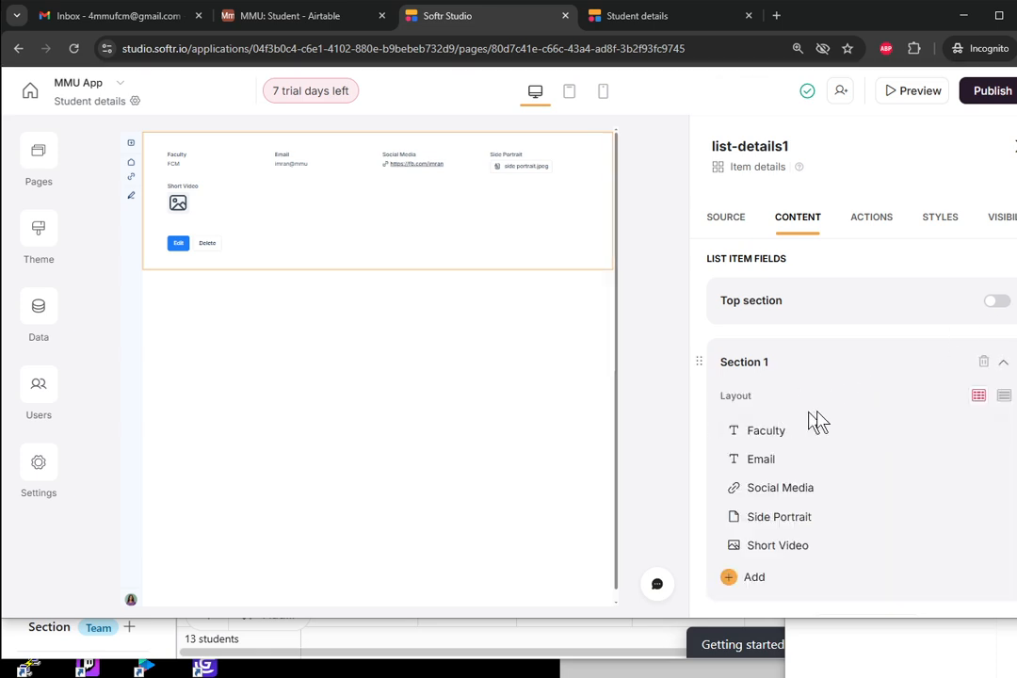
left_click(730, 578)
scroll(784, 463, "down", 2)
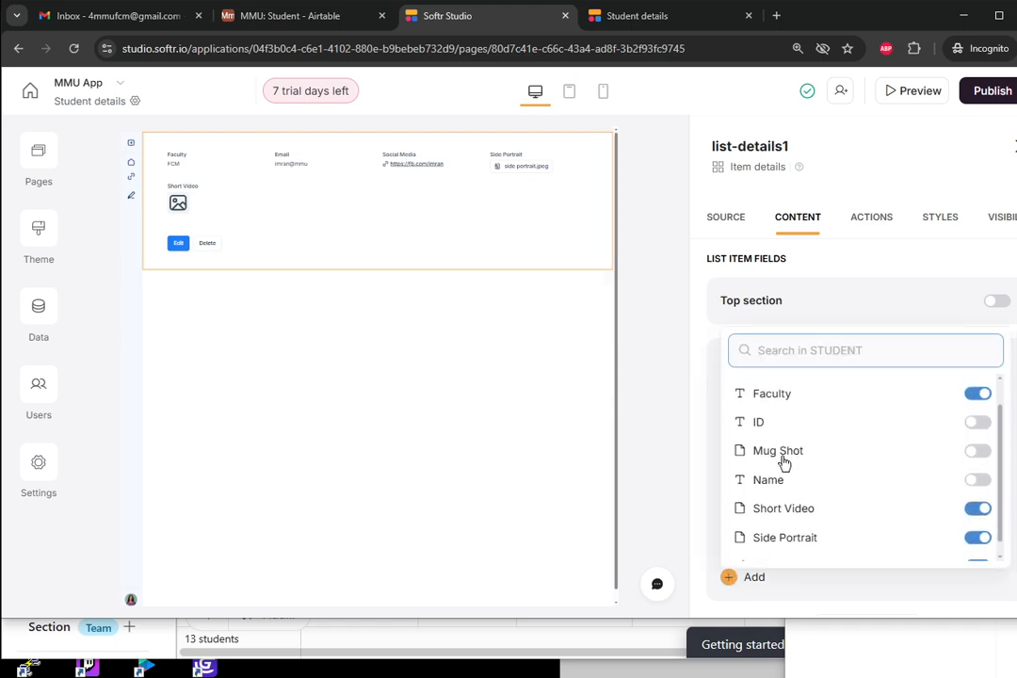
left_click(976, 434)
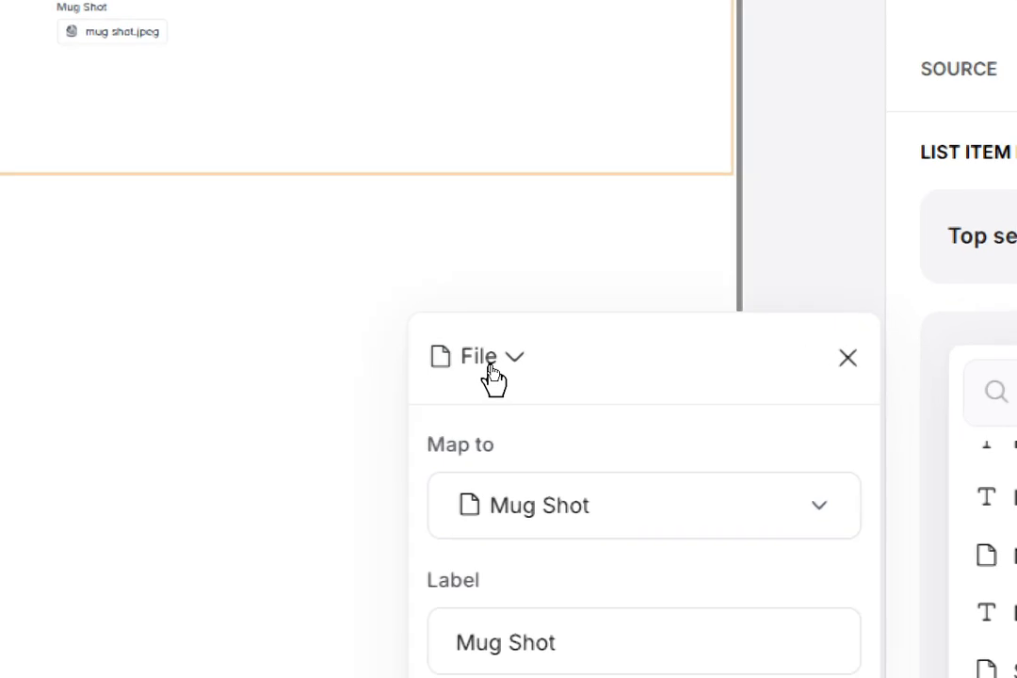
left_click(503, 356)
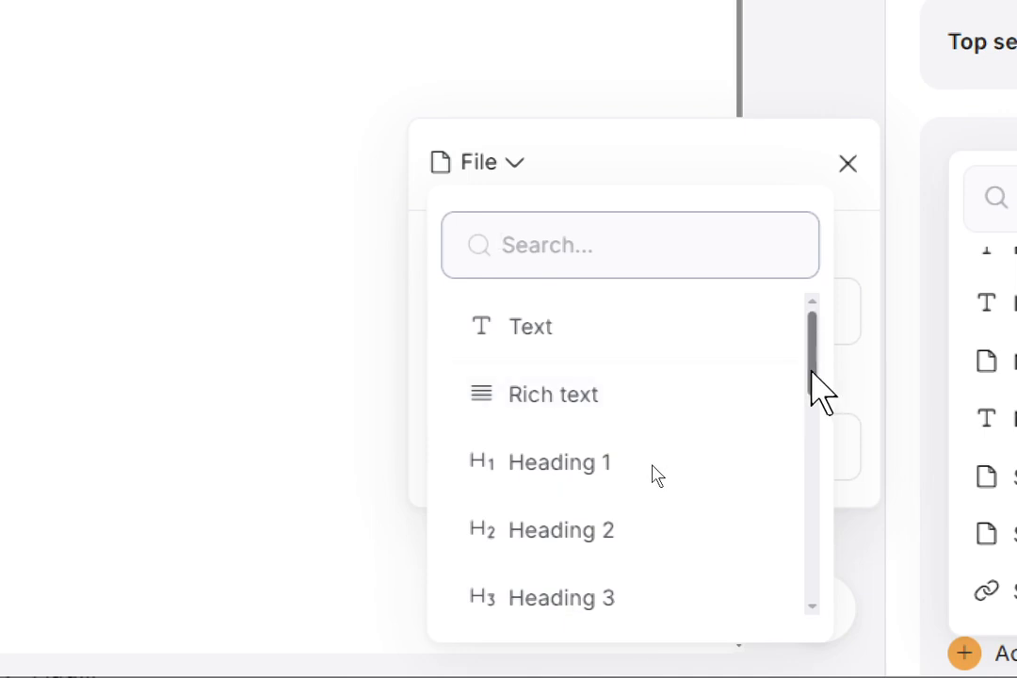
left_click_drag(810, 367, 795, 546)
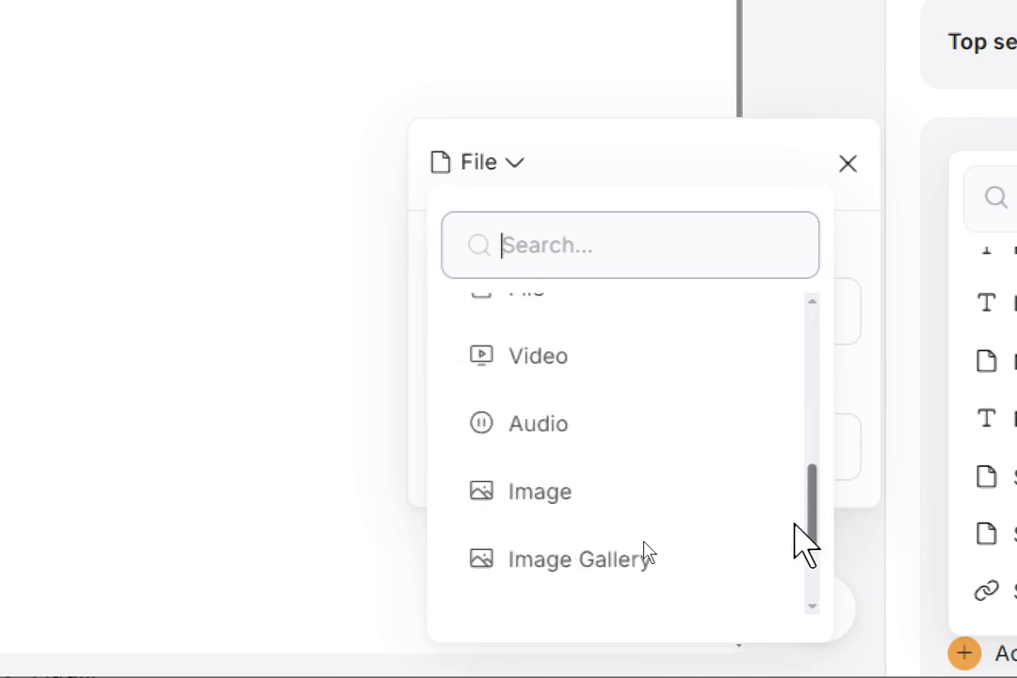
left_click(543, 494)
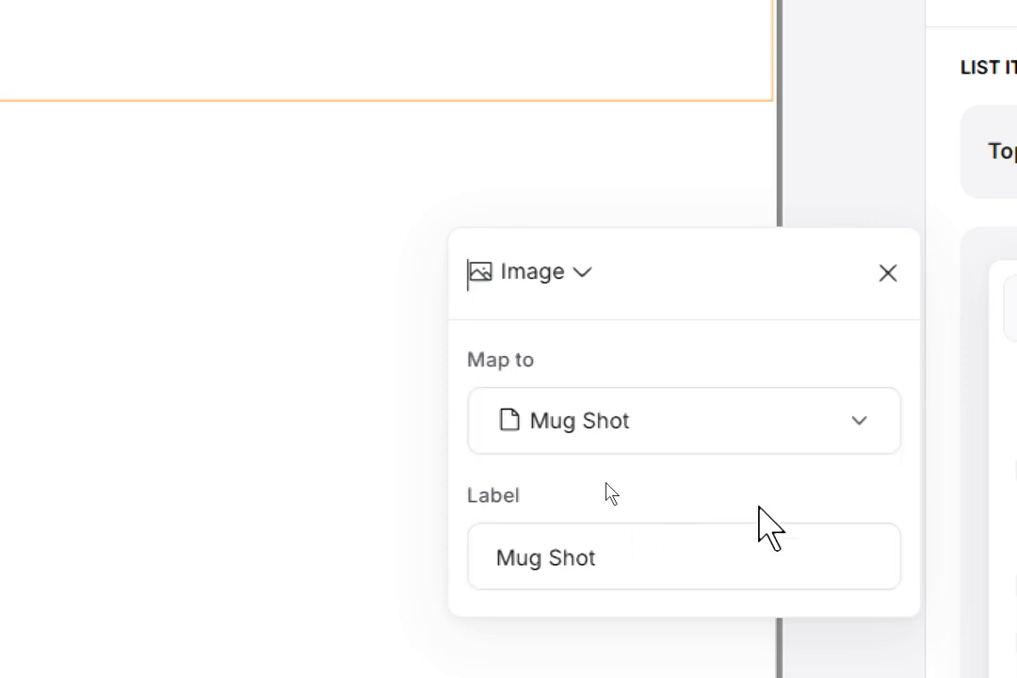
Step: Label the Mug Shot field Photo and move it to the start of Section 1
left_click(713, 557)
left_click_drag(671, 555, 462, 576)
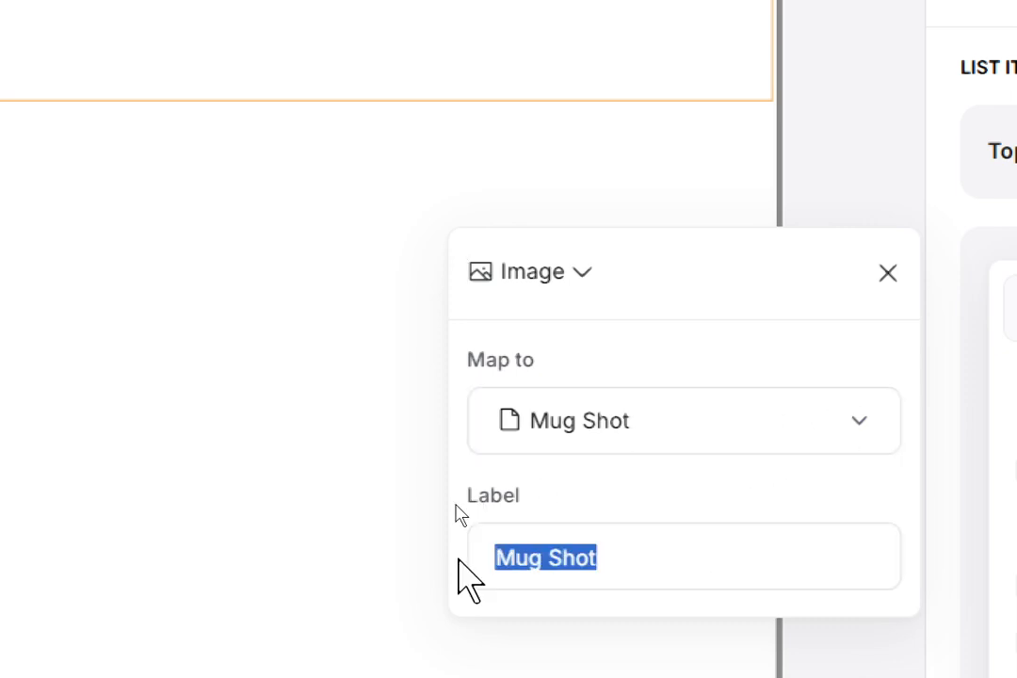
type("Photo")
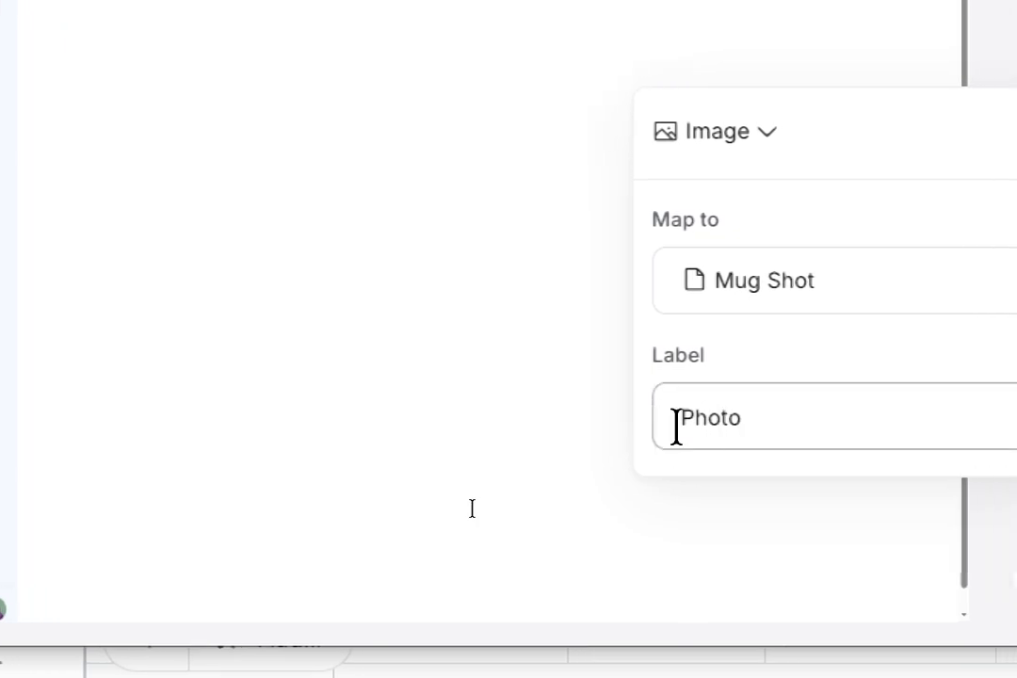
left_click(808, 525)
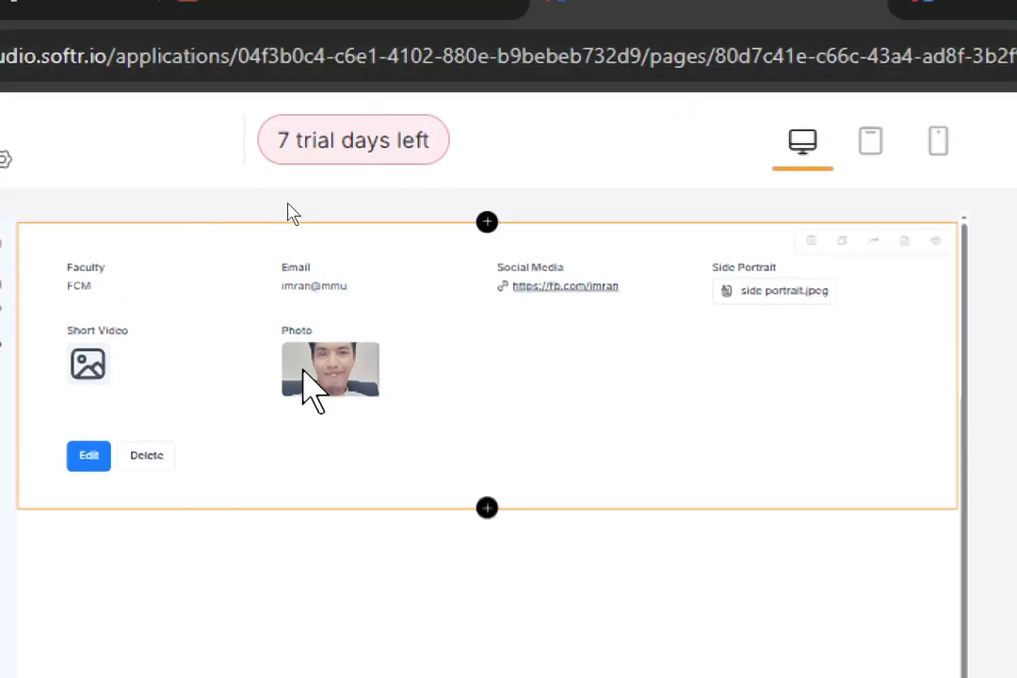
left_click(365, 367)
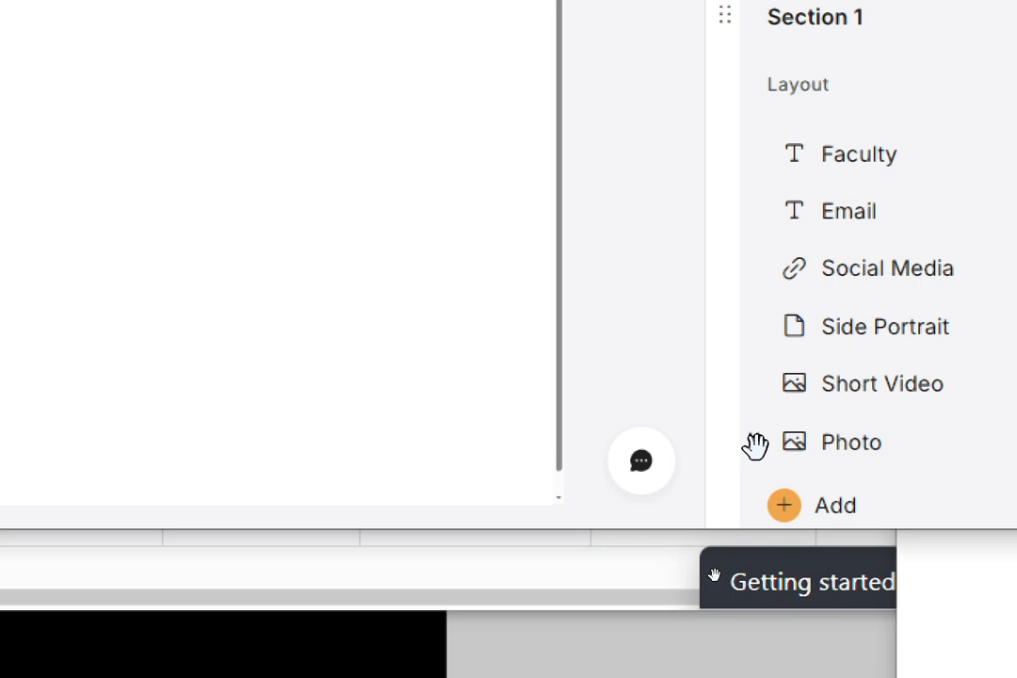
left_click_drag(757, 445, 808, 166)
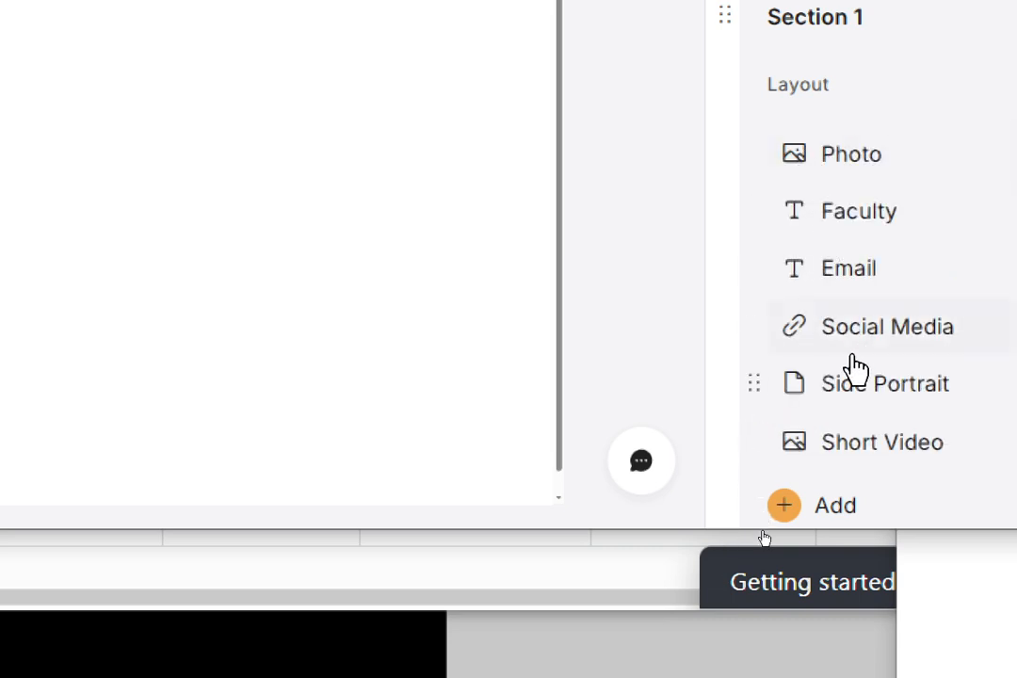
Step: Add the Name field to Section 1 as text and move it above Photo
scroll(857, 365, "up", 1)
scroll(862, 363, "down", 3)
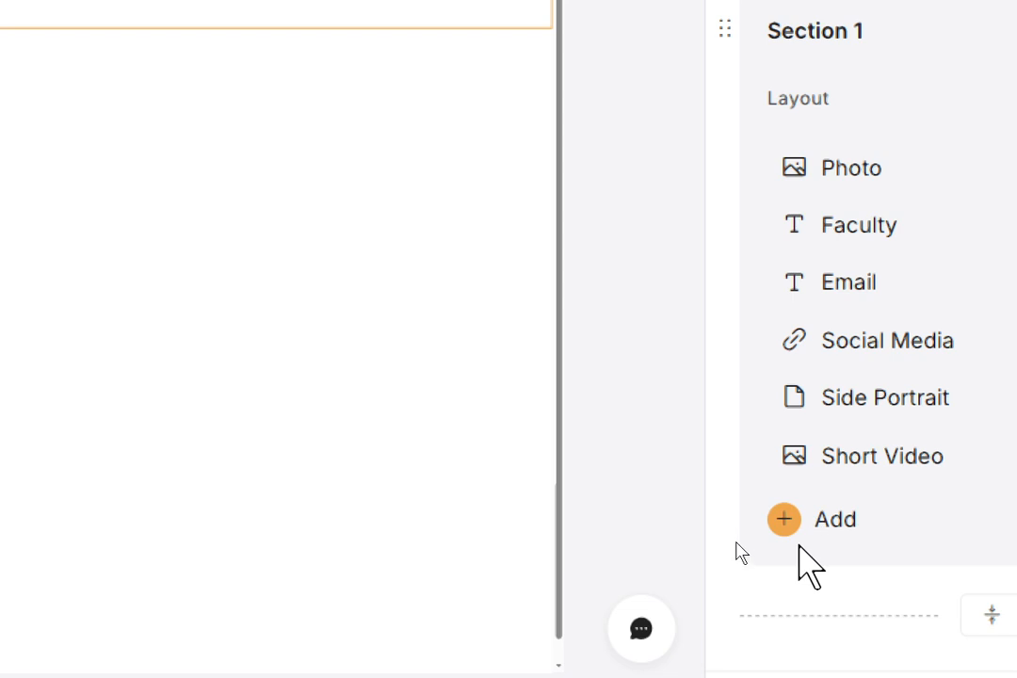
left_click(783, 520)
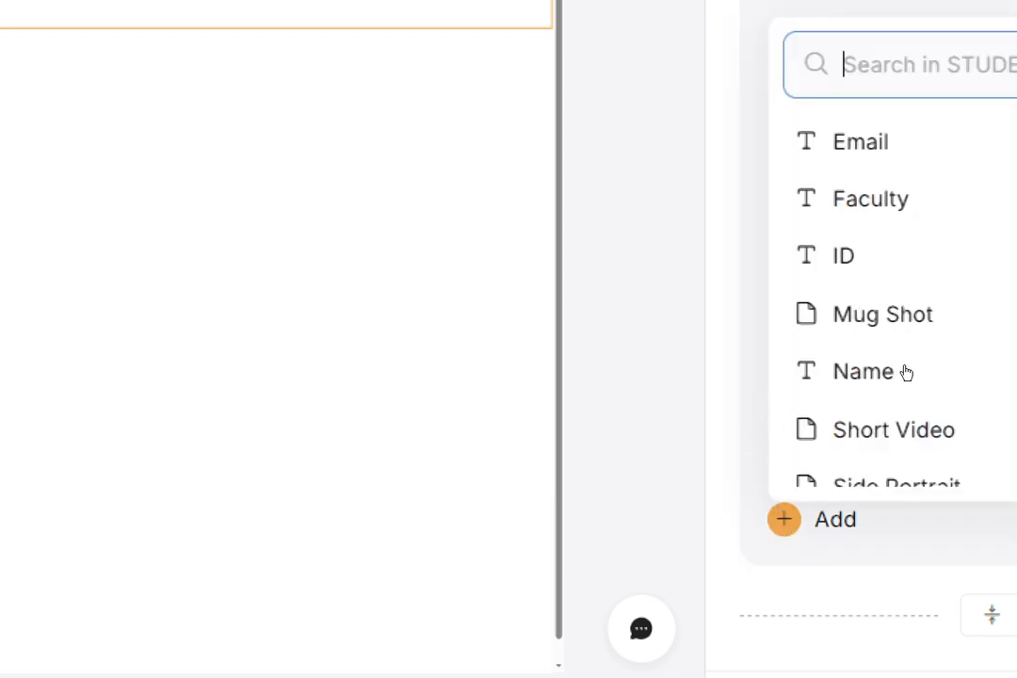
scroll(978, 415, "down", 1)
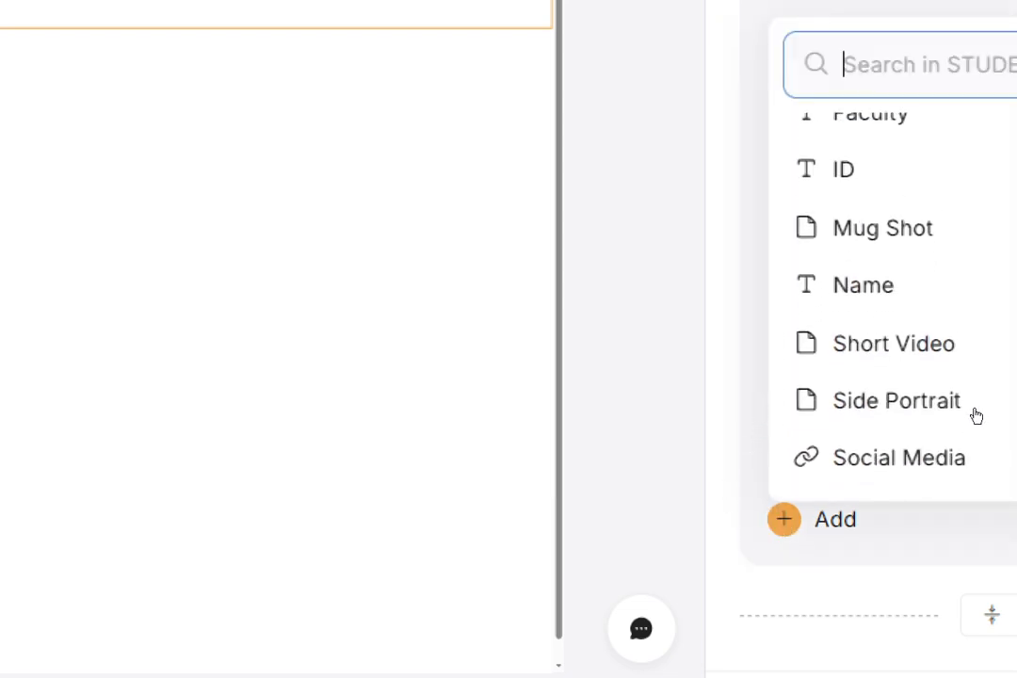
left_click(979, 416)
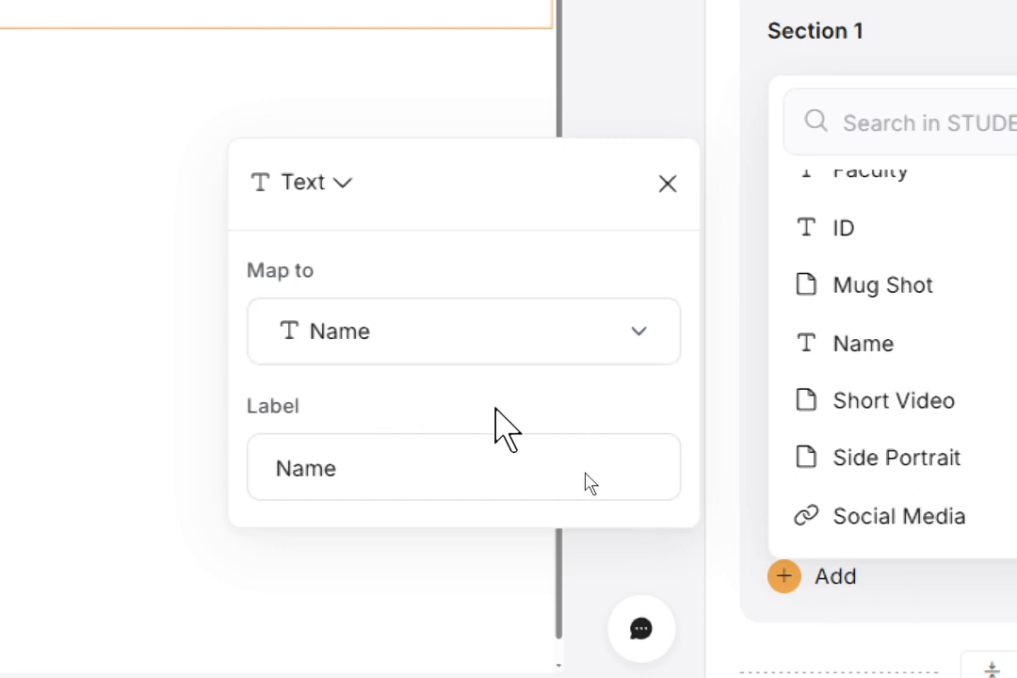
left_click(983, 609)
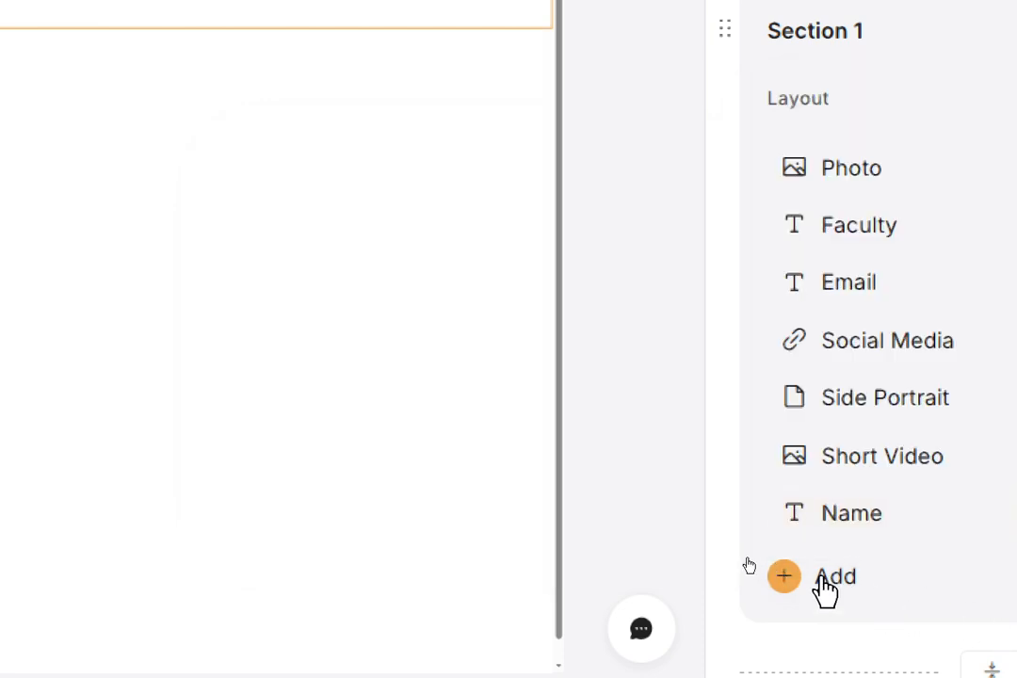
left_click_drag(758, 499, 801, 179)
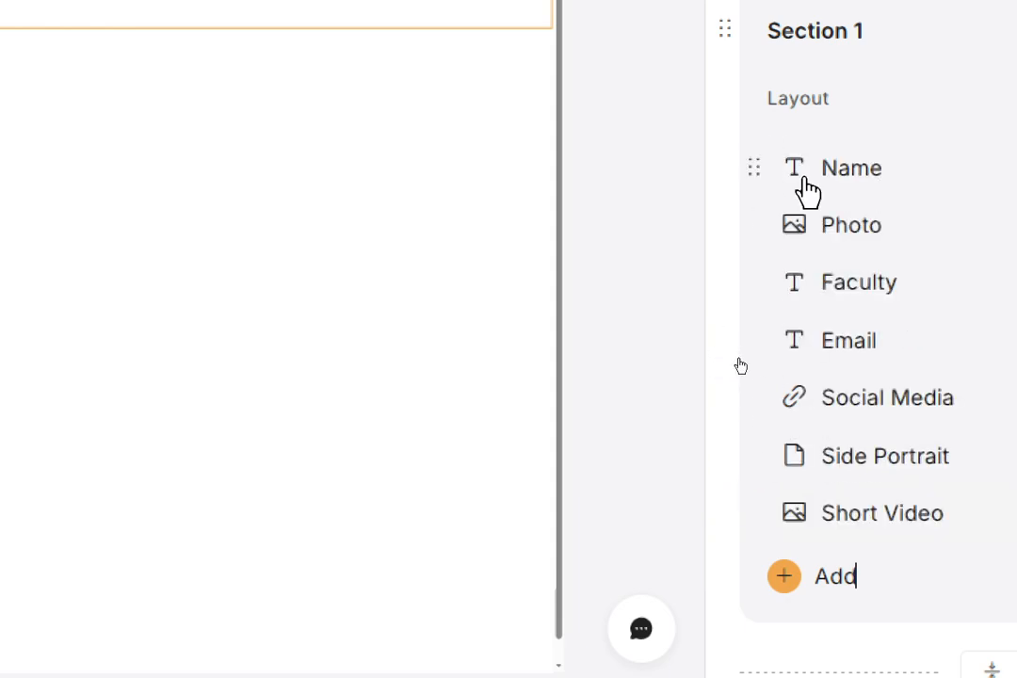
left_click(785, 576)
scroll(919, 387, "down", 1)
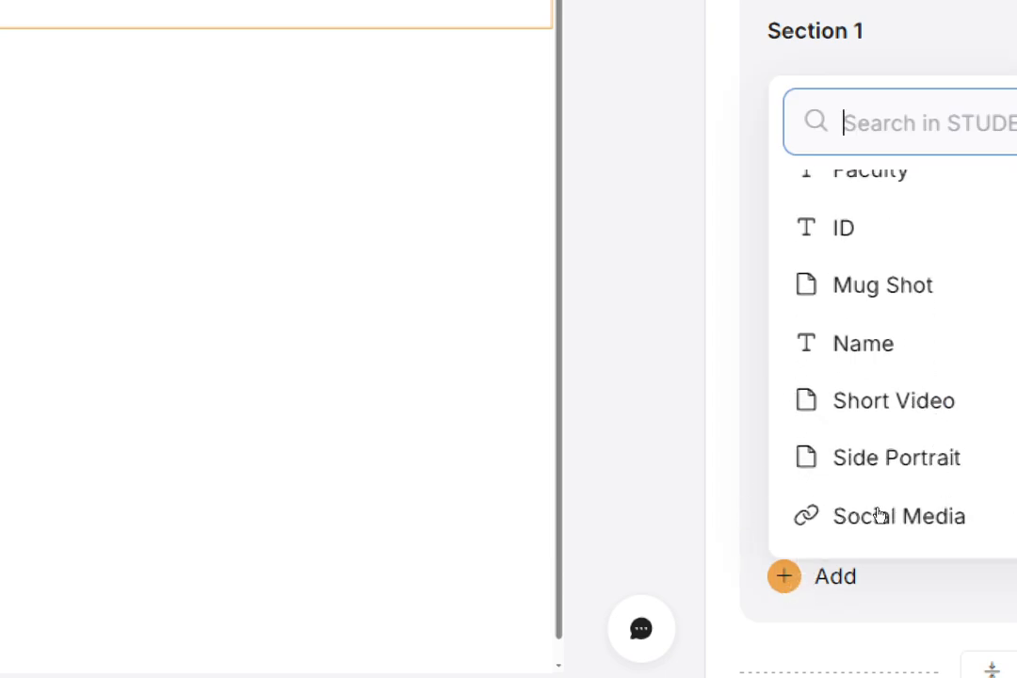
left_click(989, 594)
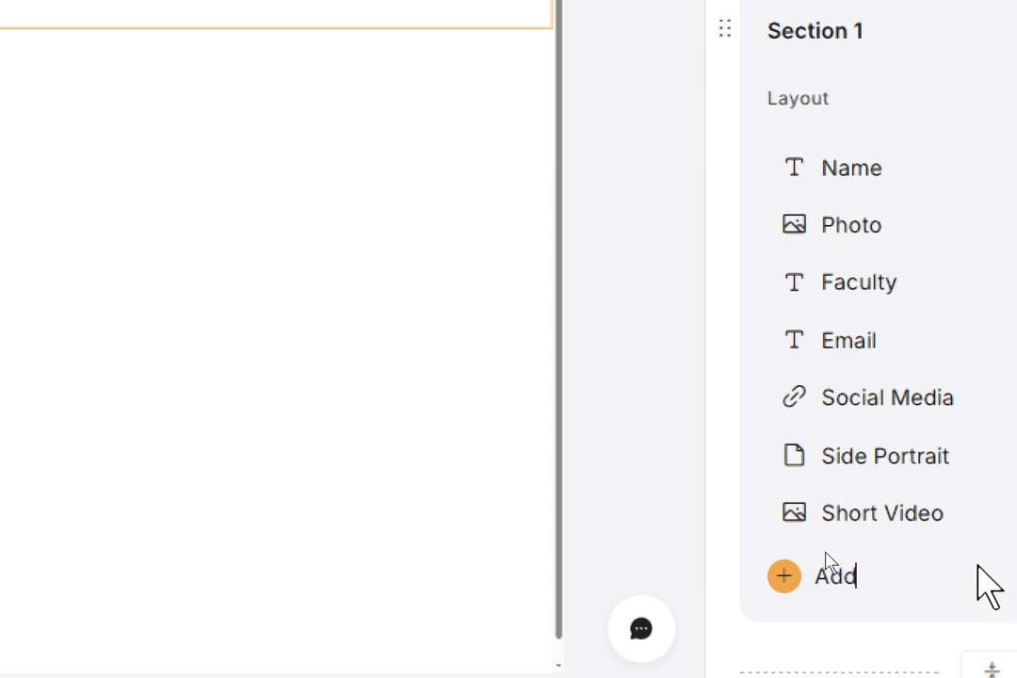
Step: Set the Side Portrait field's type in Section 1 to Image and move the field above Social Media
left_click(896, 461)
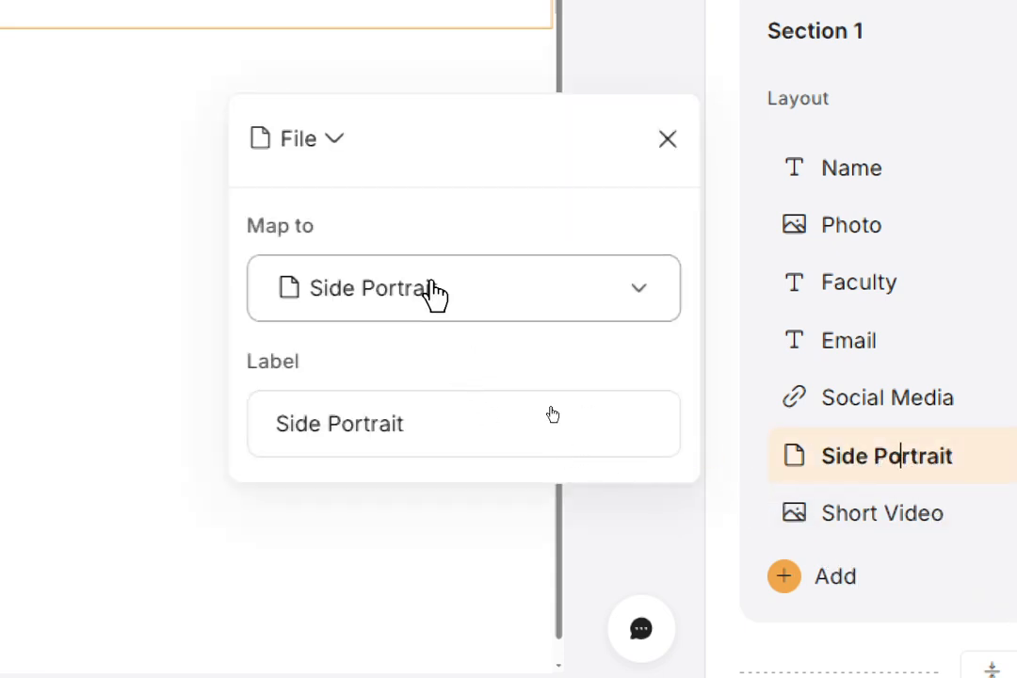
left_click(333, 141)
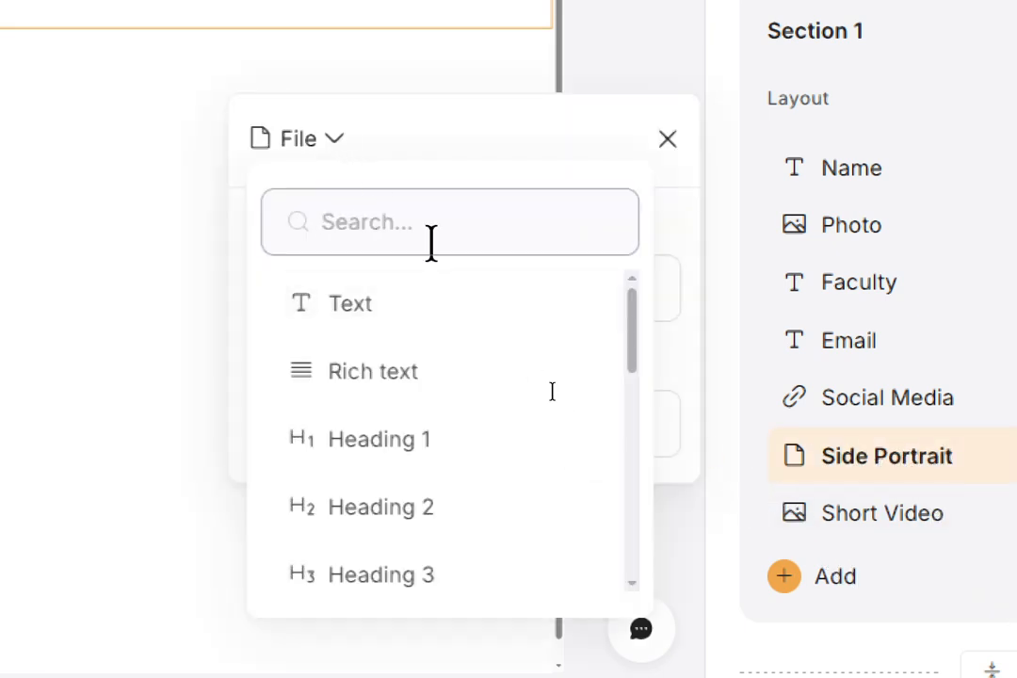
type("ima")
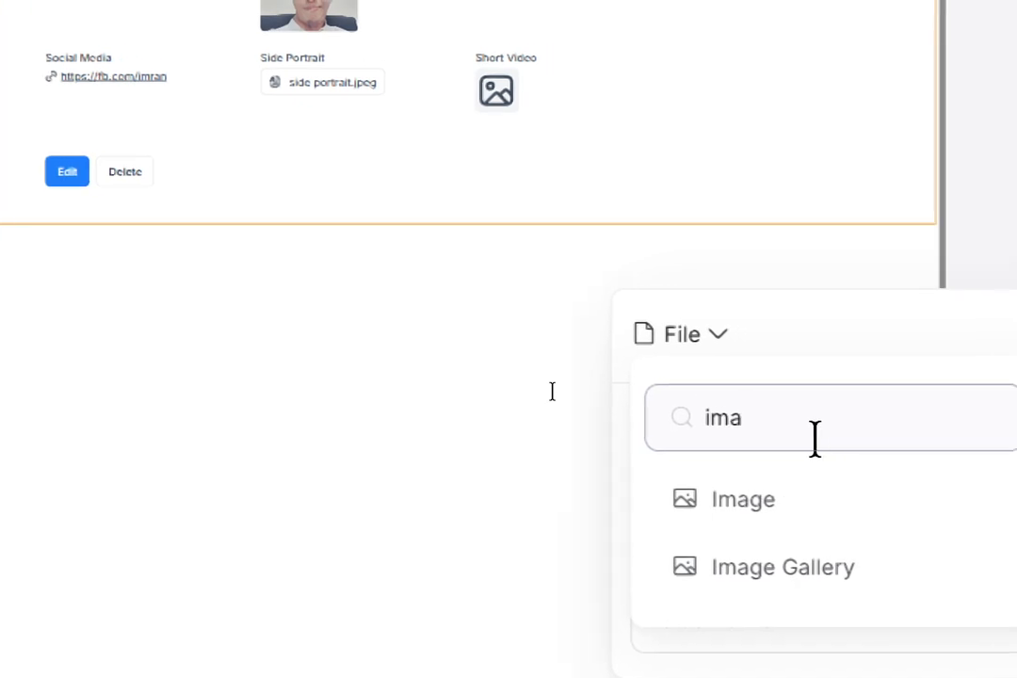
left_click(850, 506)
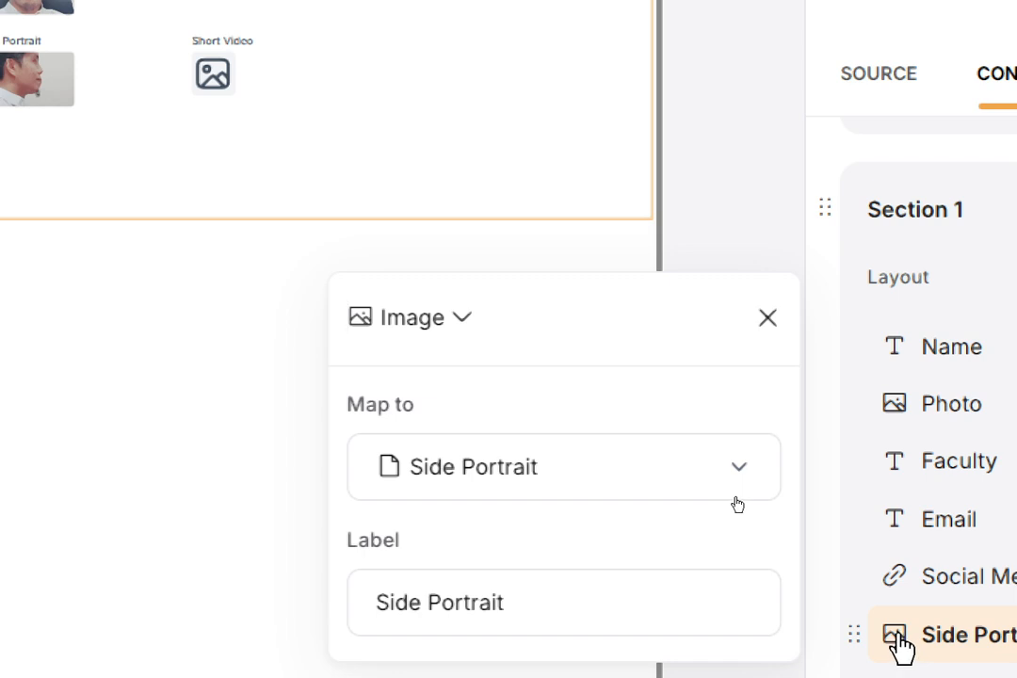
left_click_drag(899, 647, 908, 493)
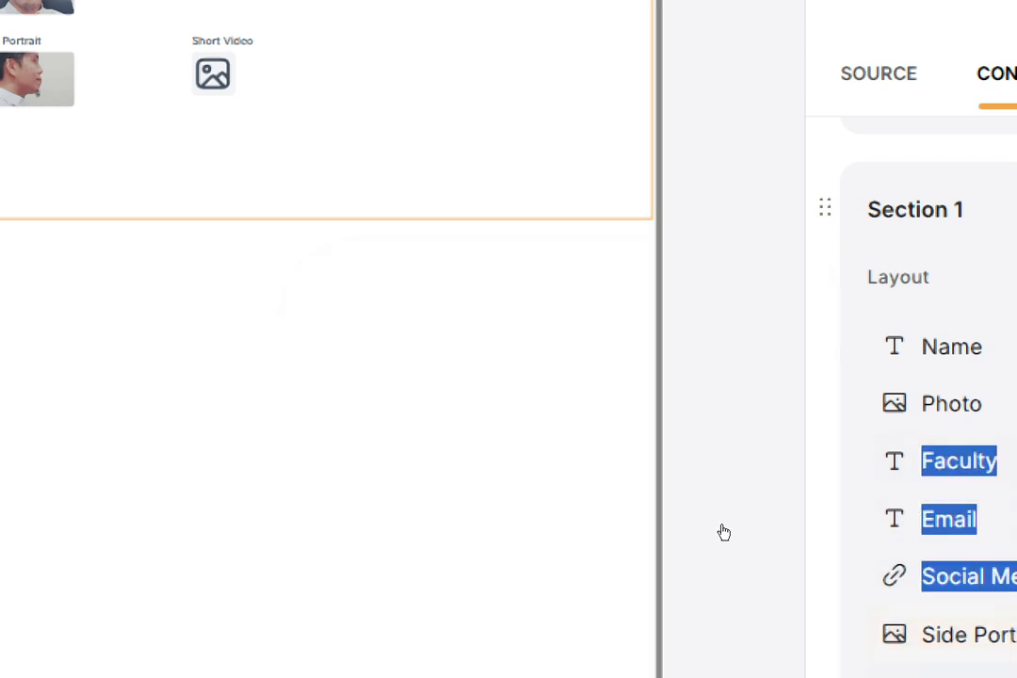
left_click_drag(855, 635, 824, 516)
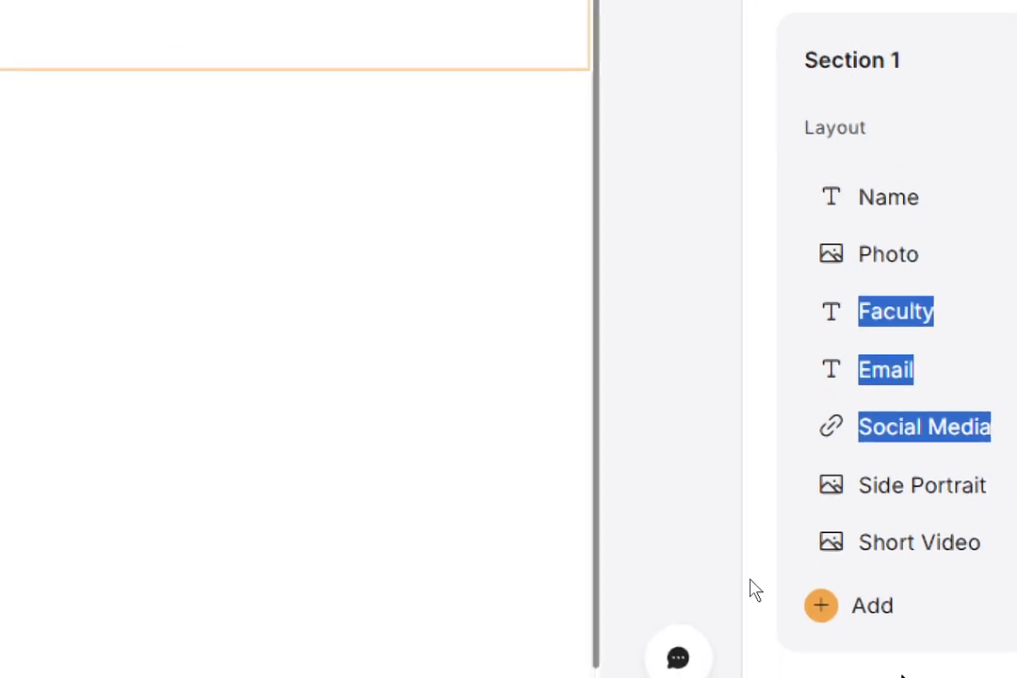
left_click_drag(791, 478, 711, 431)
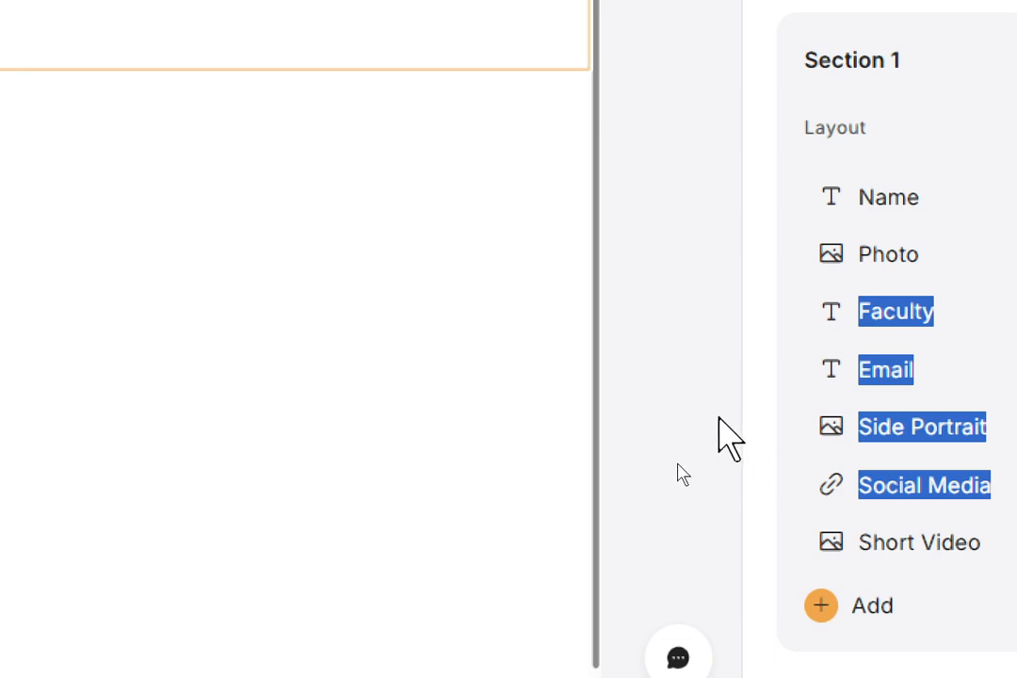
Step: Change the type of the Short Video field in Section 1 to Video
left_click(838, 548)
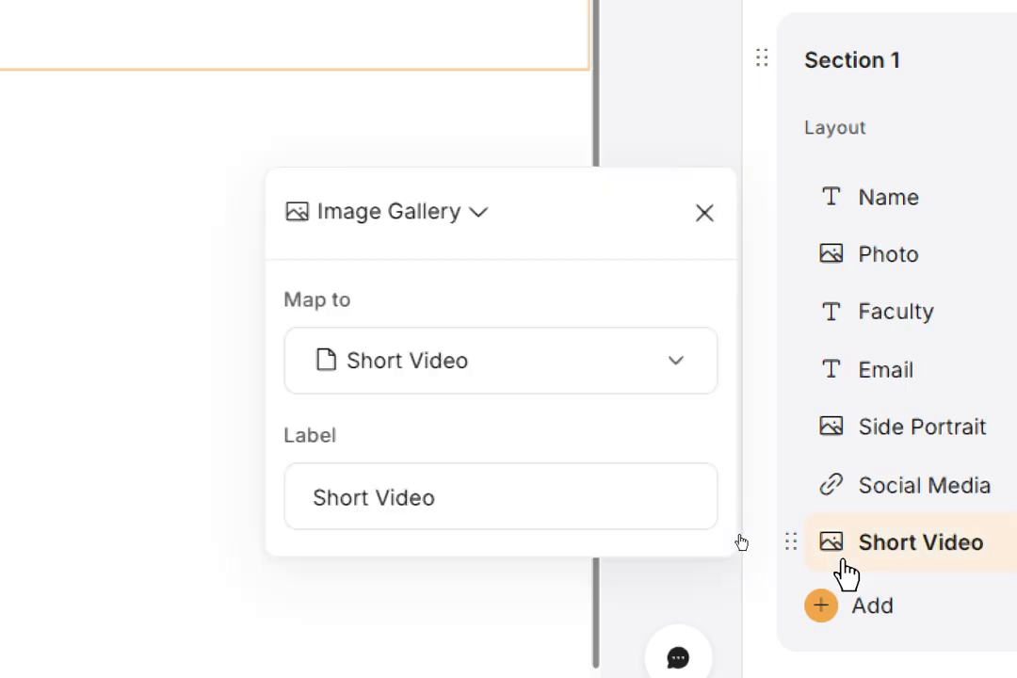
left_click(557, 370)
left_click_drag(675, 411, 642, 579)
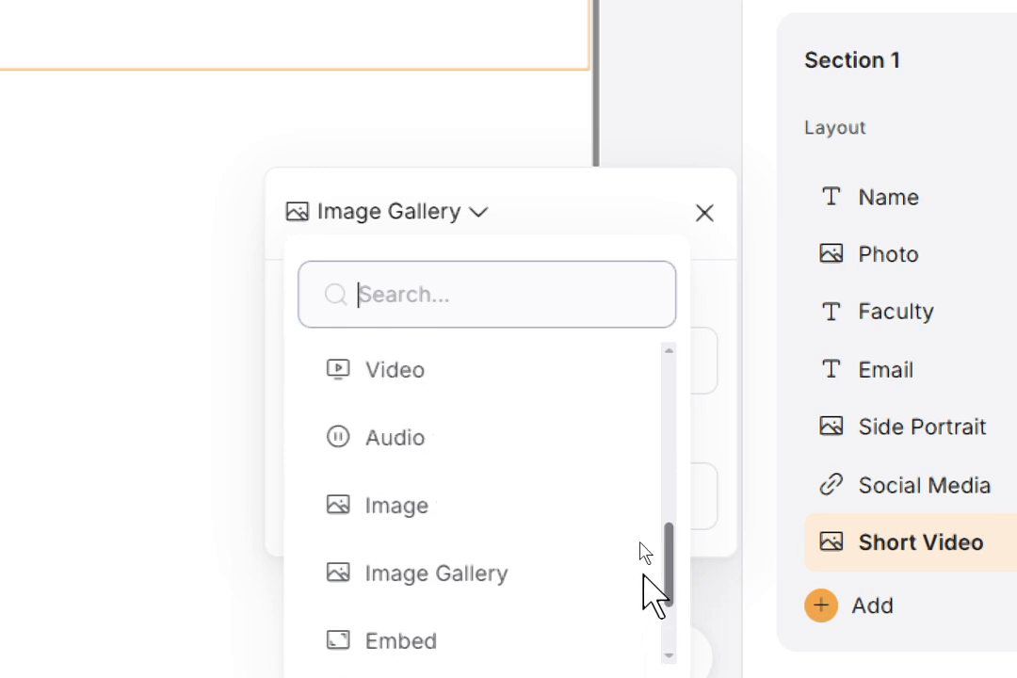
left_click(445, 378)
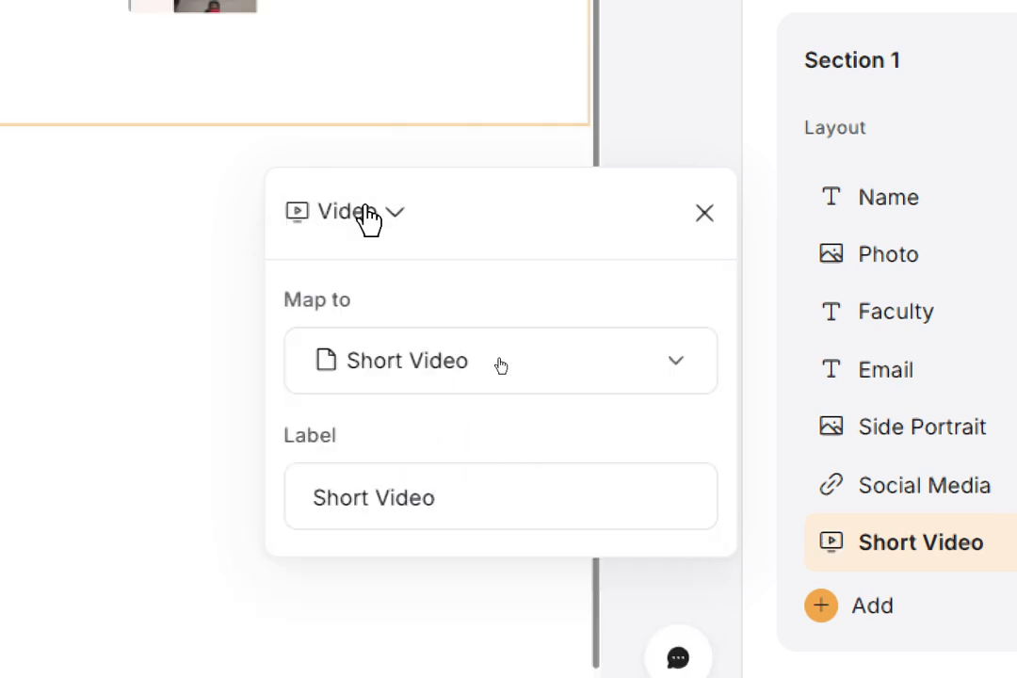